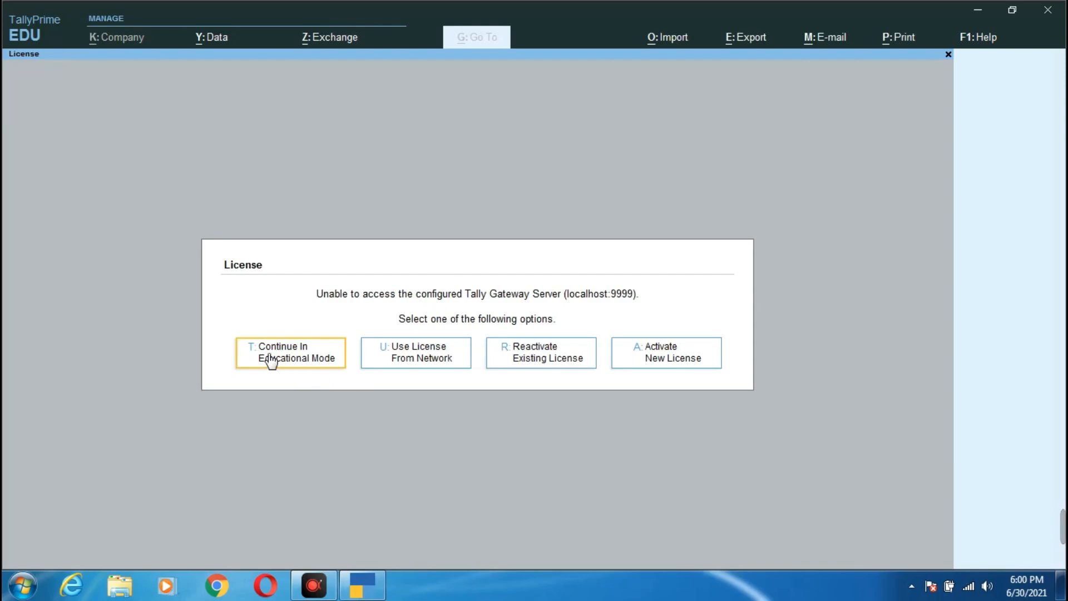
- Continue in educational mode and start a new company named 'Salary Slip'
{"action": "left_click", "coordinate": [297, 357]}
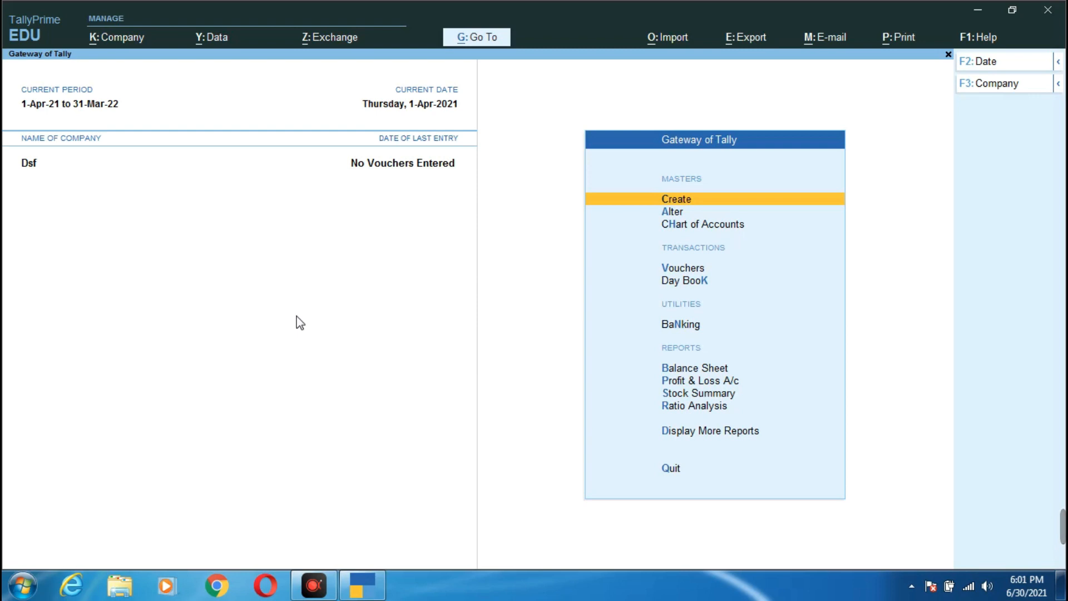
{"action": "left_click", "coordinate": [138, 41]}
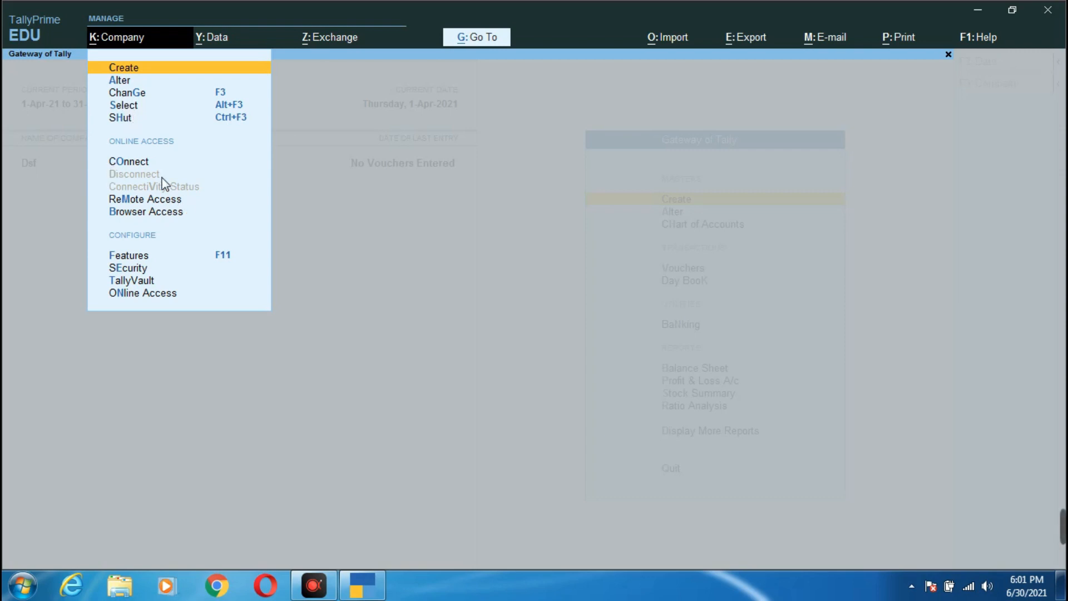
{"action": "left_click", "coordinate": [145, 66]}
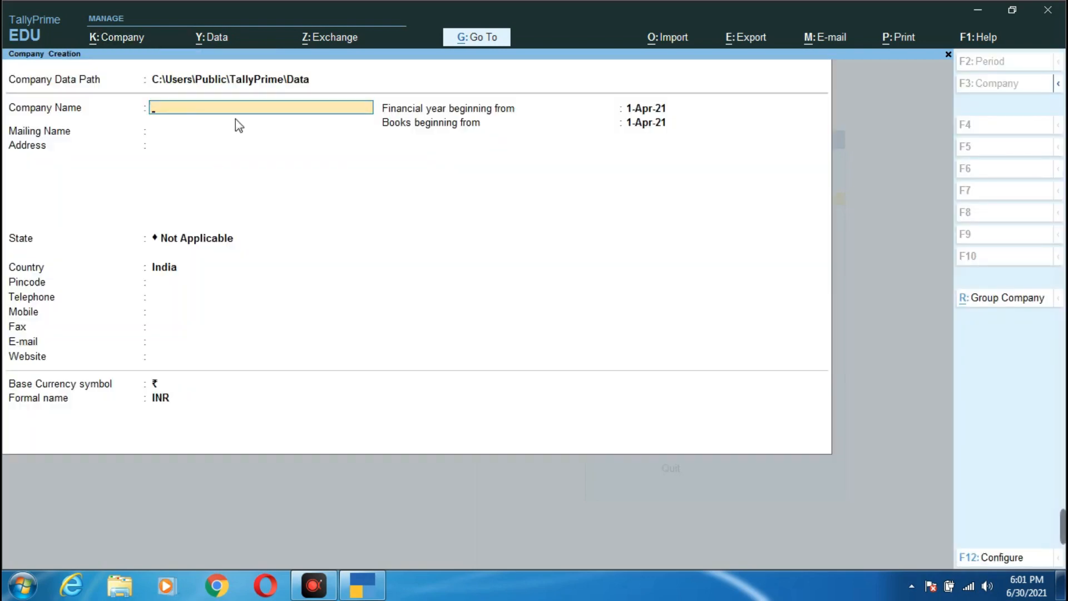
{"action": "type", "text": "Salary Slip"}
{"action": "key", "text": "Return"}
- Enter the company's address, state Jharkhand, pincode and telephone number
{"action": "key", "text": "Return"}
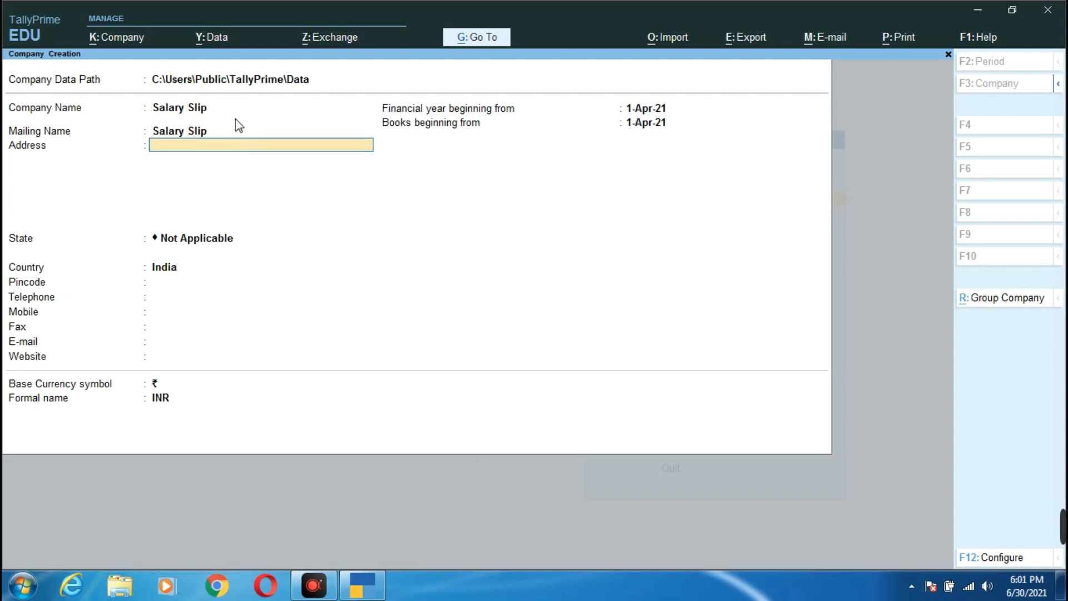
{"action": "type", "text": "Hirapur Dhanbad"}
{"action": "key", "text": "Return"}
{"action": "key", "text": "Return"}
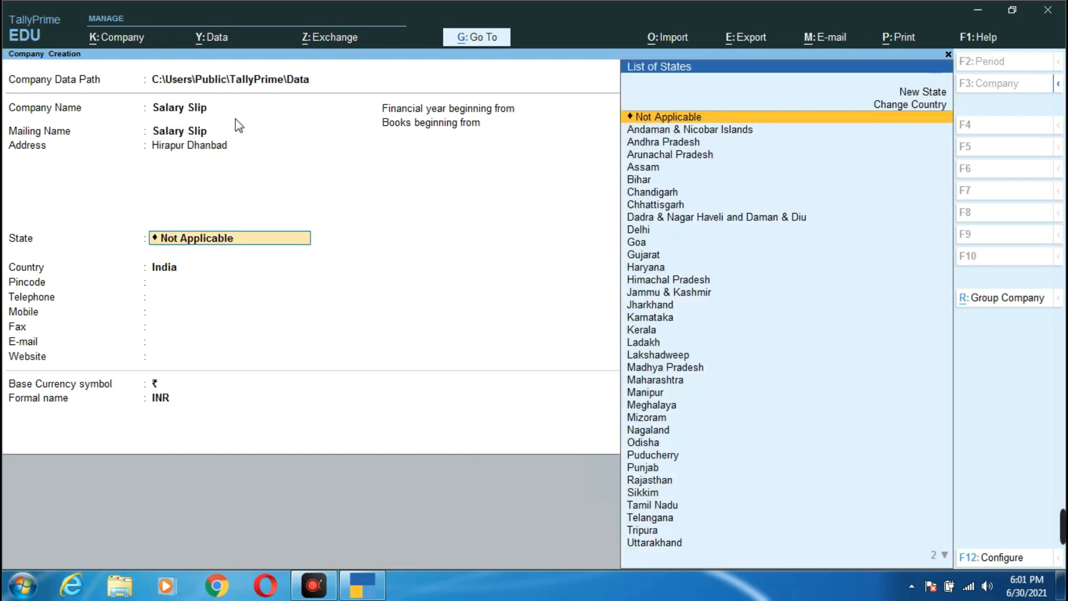
{"action": "type", "text": "jh"}
{"action": "key", "text": "Return"}
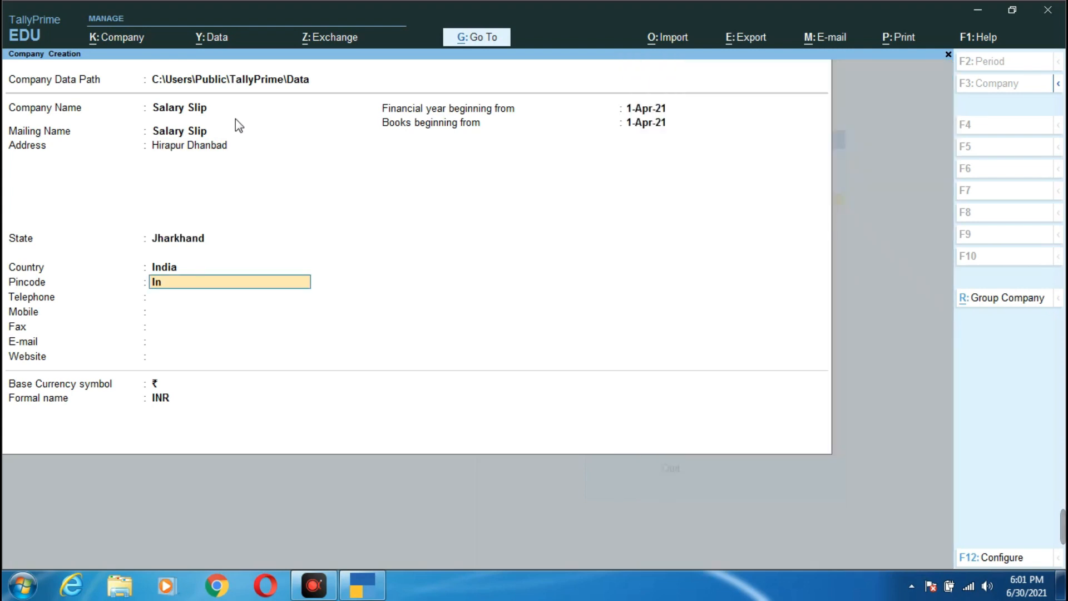
{"action": "type", "text": "826001"}
{"action": "key", "text": "Return"}
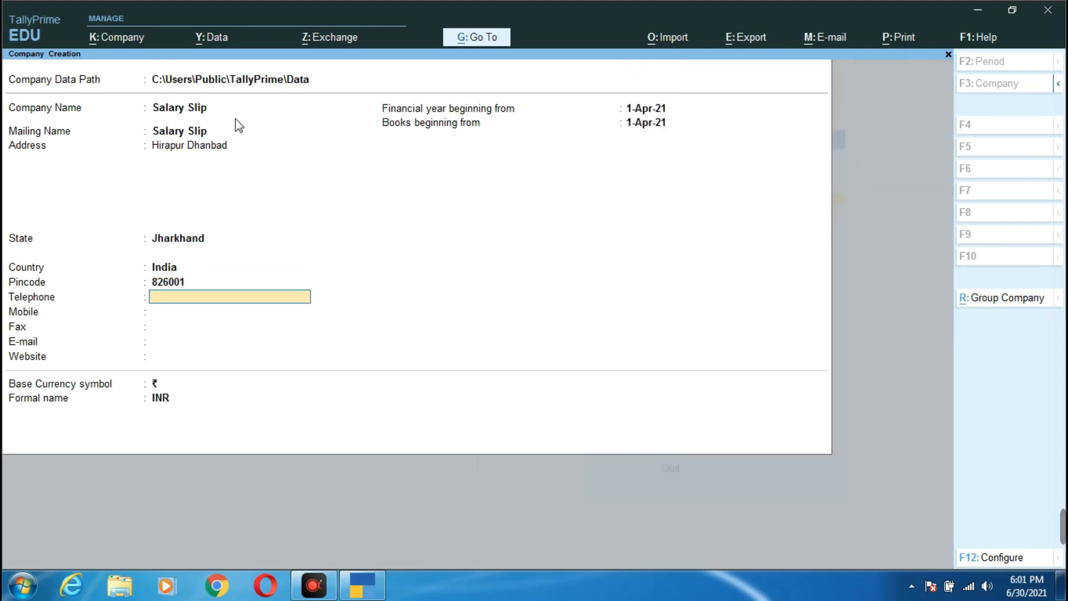
{"action": "type", "text": "2123123"}
{"action": "key", "text": "Return"}
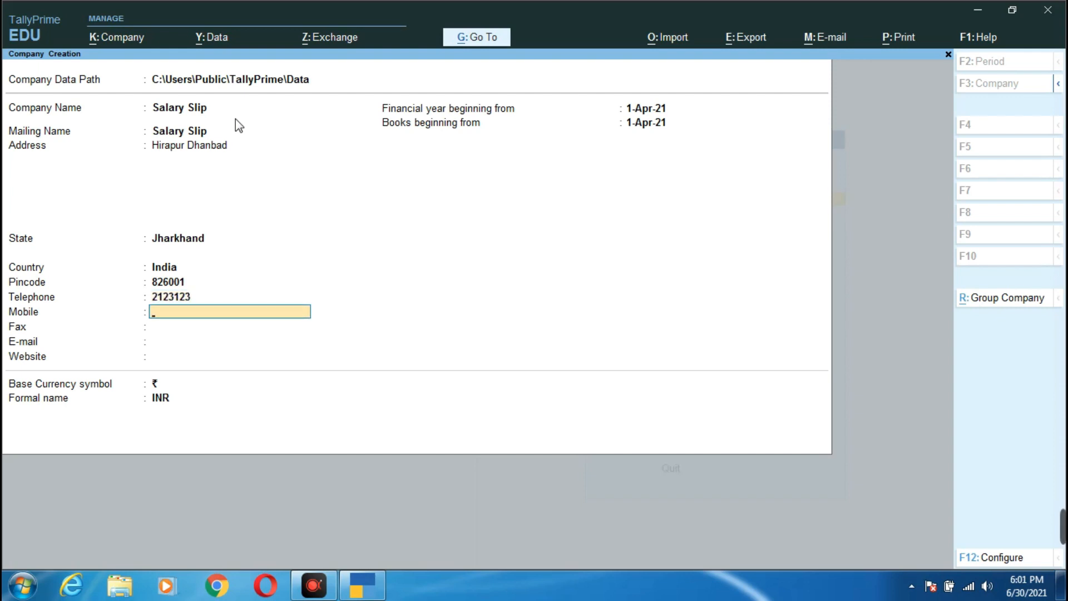
{"action": "key", "text": "Return"}
{"action": "key", "text": "Return"}
{"action": "key", "text": "Return"}
- Set the financial year to begin on 1-4-2020 and accept the company details
{"action": "key", "text": "Return"}
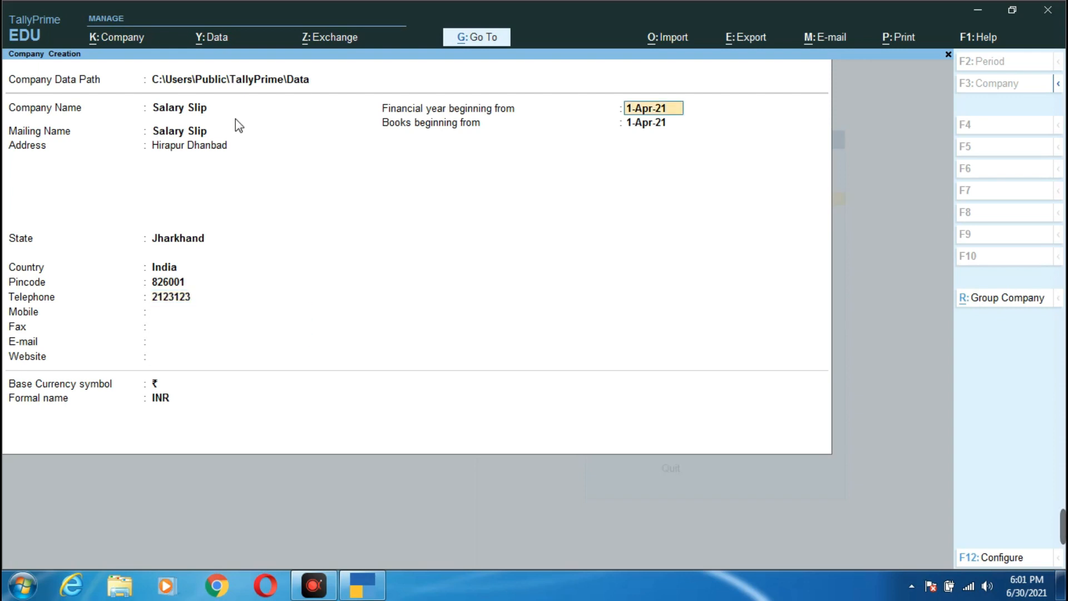
{"action": "key", "text": "Return"}
{"action": "key", "text": "BackSpace"}
{"action": "type", "text": "1-4-2020"}
{"action": "key", "text": "Return"}
{"action": "key", "text": "Return"}
{"action": "key", "text": "Return"}
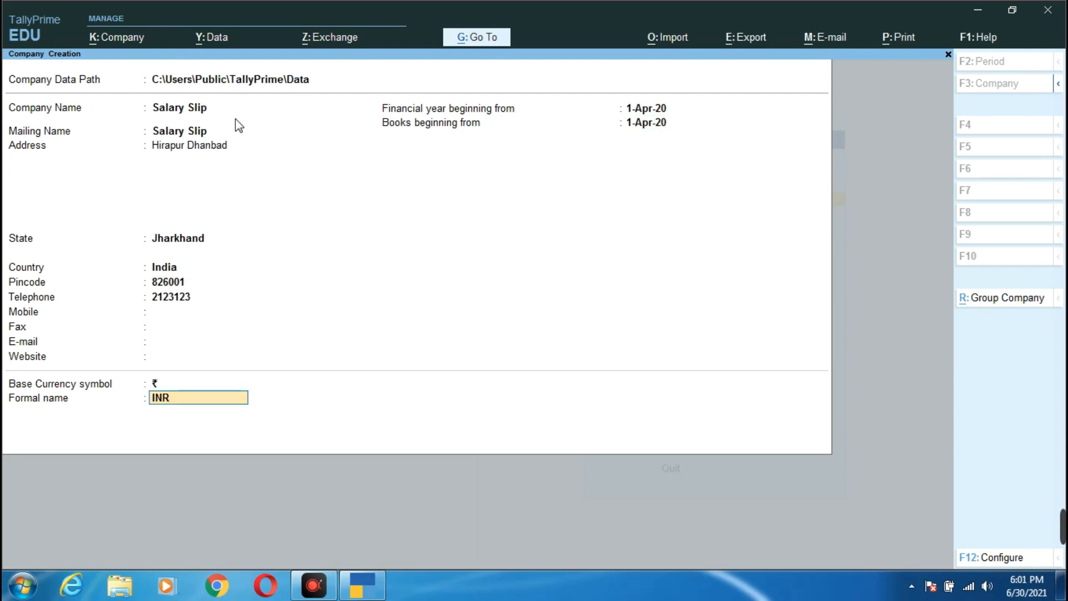
{"action": "key", "text": "Return"}
{"action": "key", "text": "Return"}
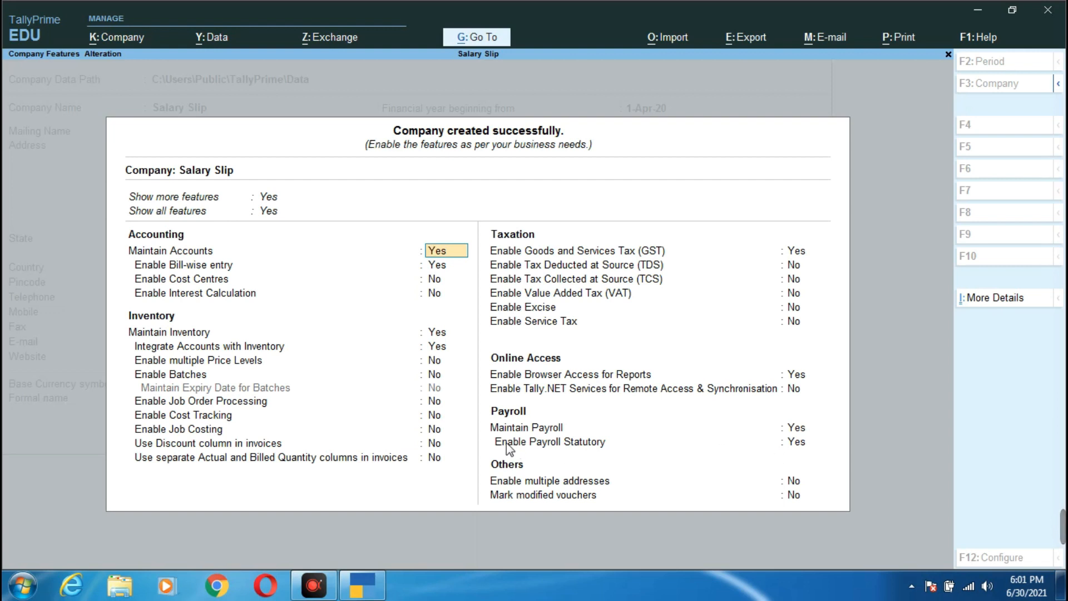
- Enable Maintain Payroll and Payroll Statutory, save the company, and go to master creation
{"action": "left_click", "coordinate": [806, 428]}
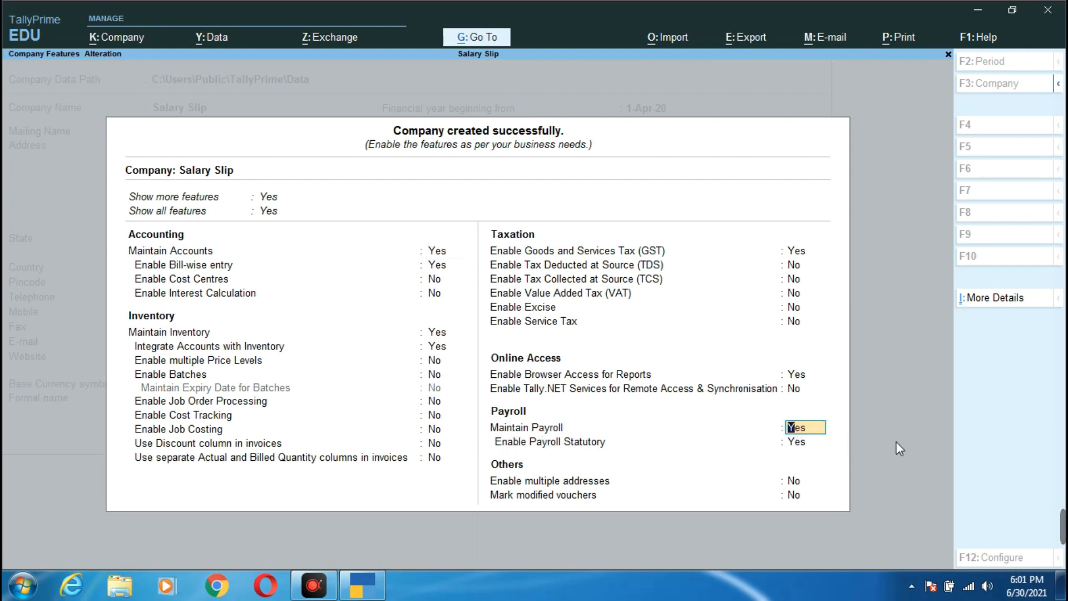
{"action": "key", "text": "Return"}
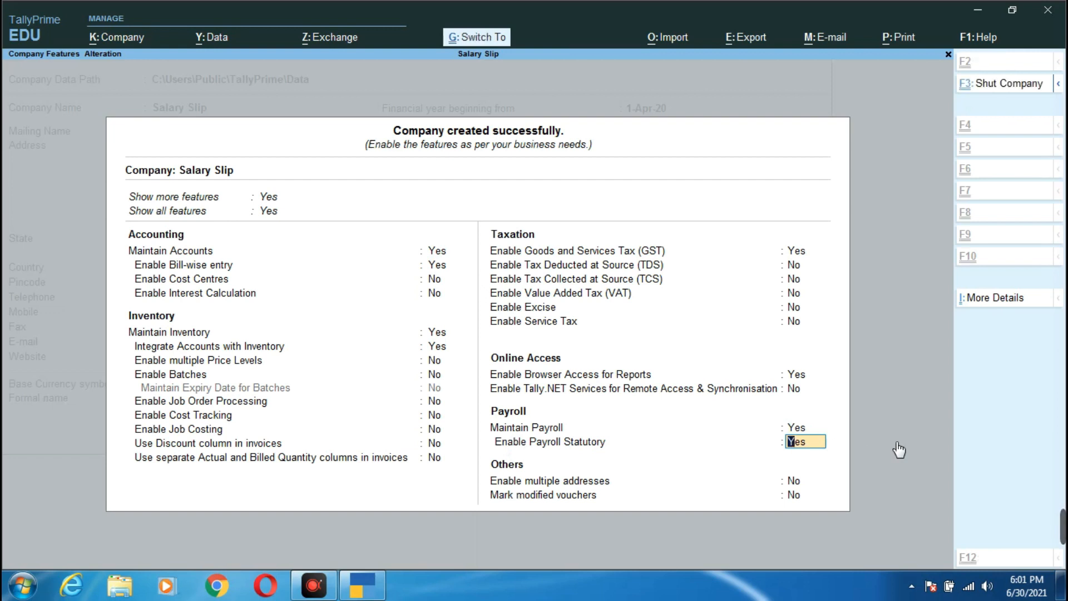
{"action": "key", "text": "ctrl+a"}
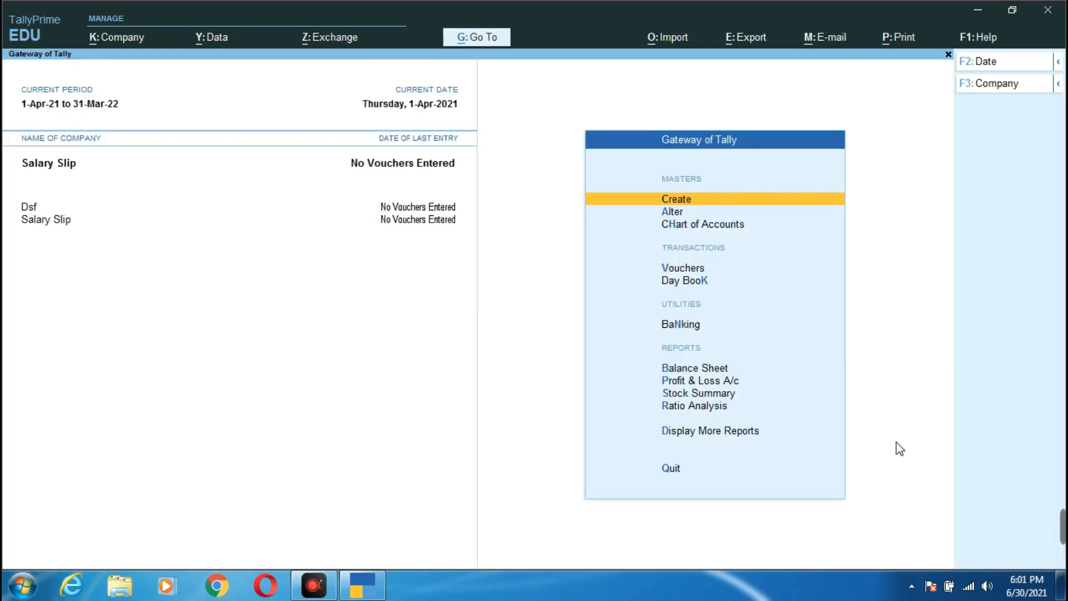
{"action": "left_click", "coordinate": [673, 200]}
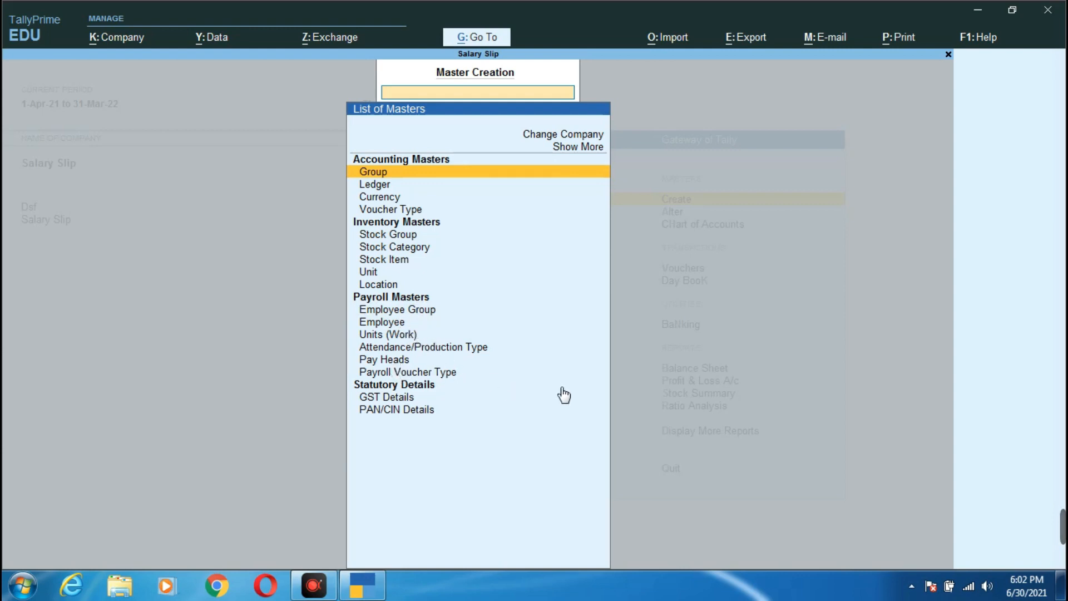
- Create and save an employee group named 'Teacher' under Primary, then quit back to masters
{"action": "left_click", "coordinate": [431, 312]}
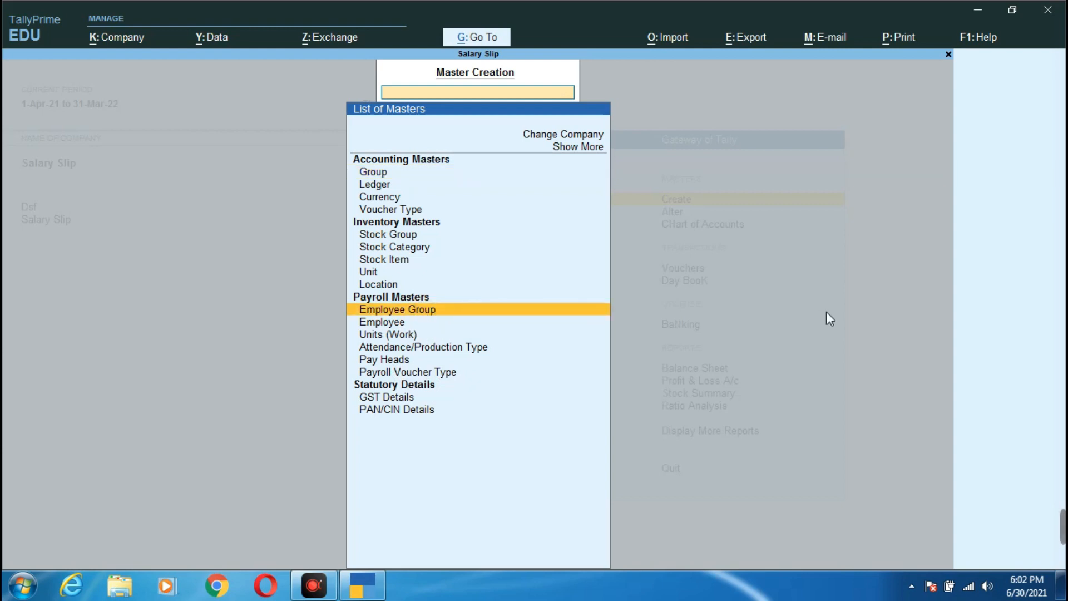
{"action": "key", "text": "Return"}
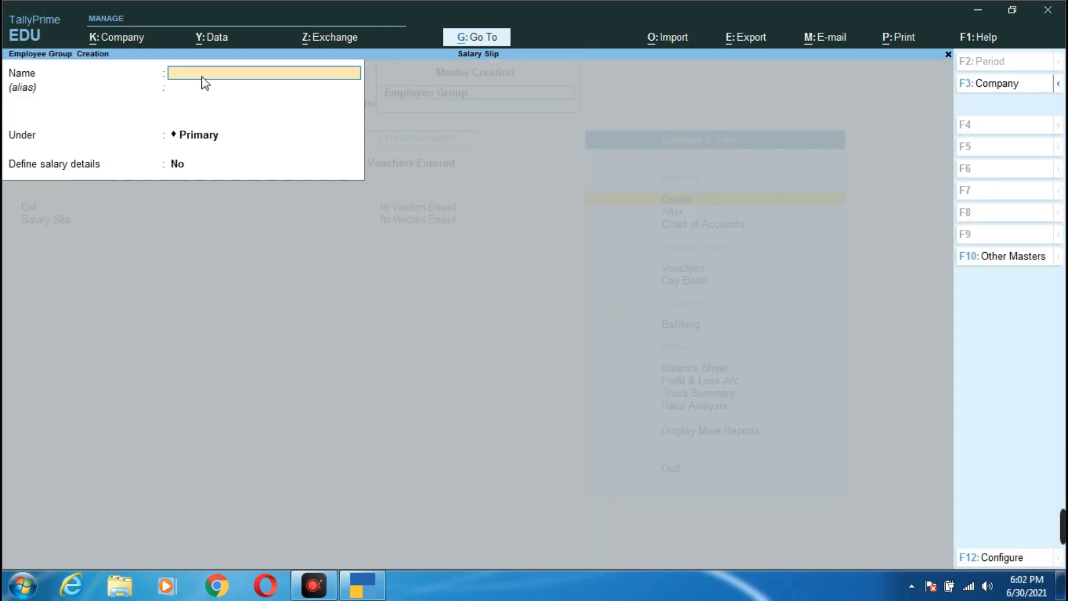
{"action": "type", "text": "Teacher"}
{"action": "key", "text": "Return"}
{"action": "key", "text": "Return"}
{"action": "key", "text": "Return"}
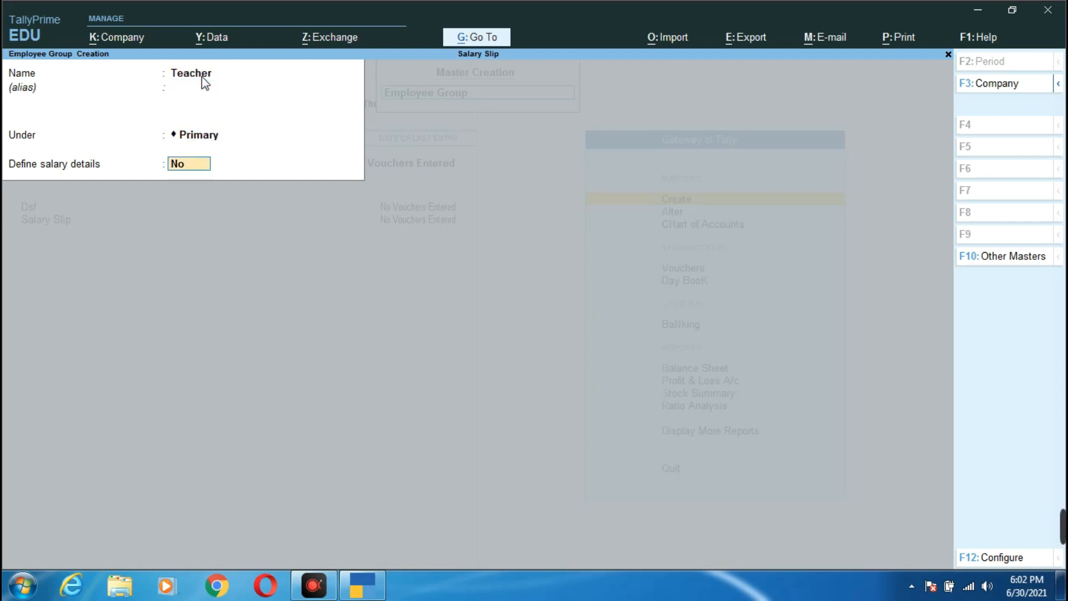
{"action": "key", "text": "Return"}
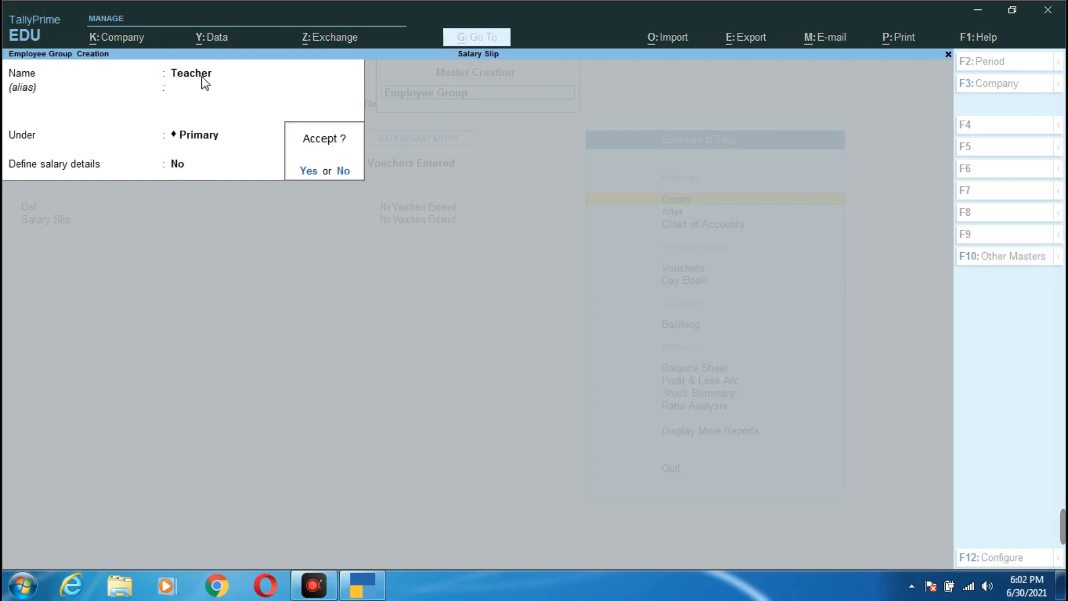
{"action": "key", "text": "Return"}
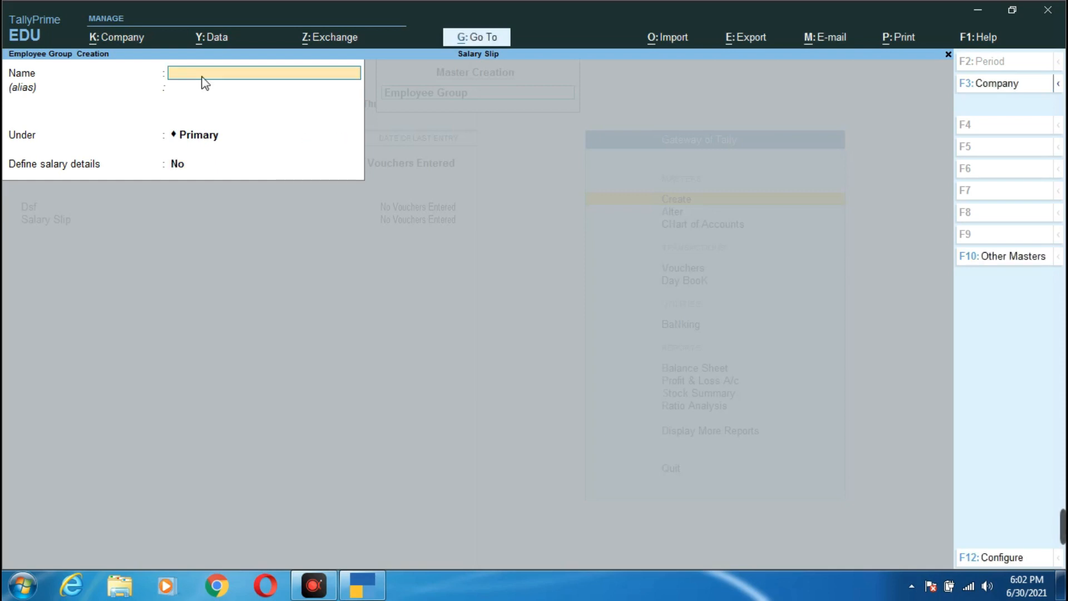
{"action": "key", "text": "Escape"}
{"action": "key", "text": "y"}
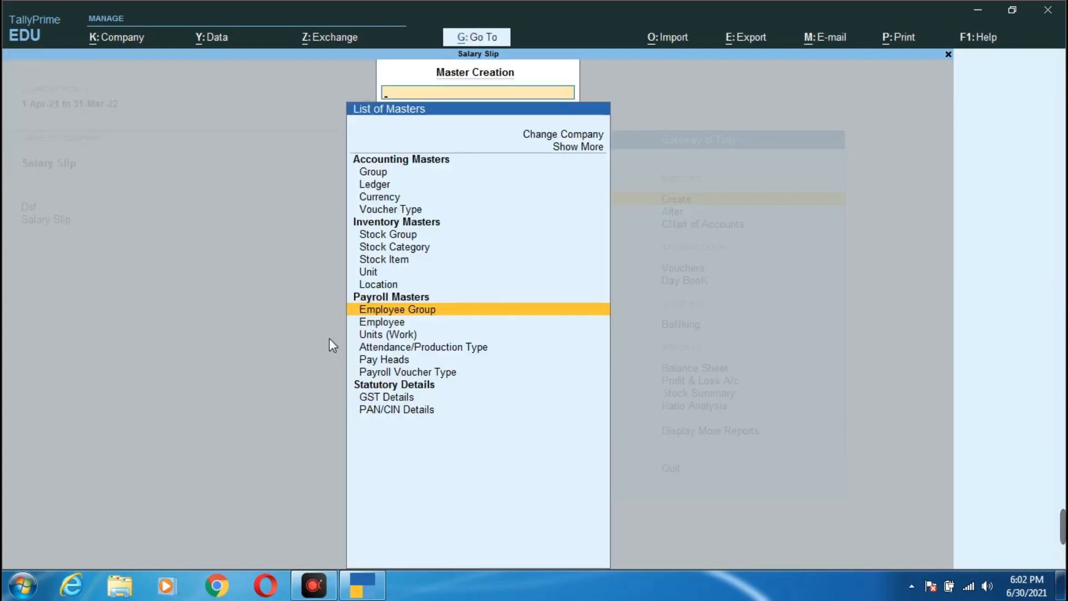
- Start a new employee, enter the employee's full name, group Teacher, default joining date, number 23432
{"action": "left_click", "coordinate": [393, 323]}
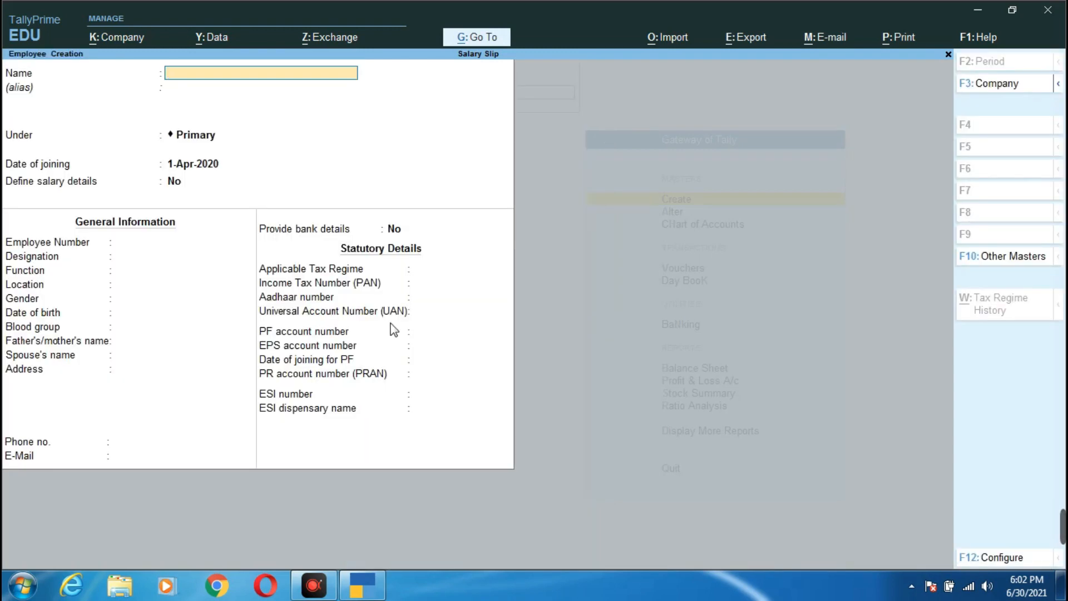
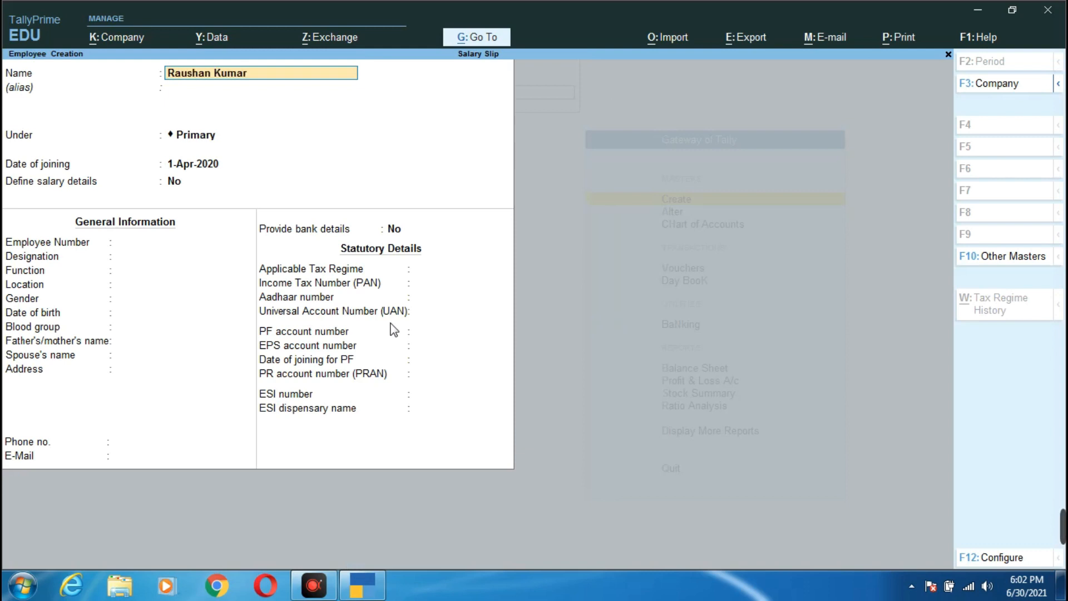
{"action": "key", "text": "Return"}
{"action": "key", "text": "Return"}
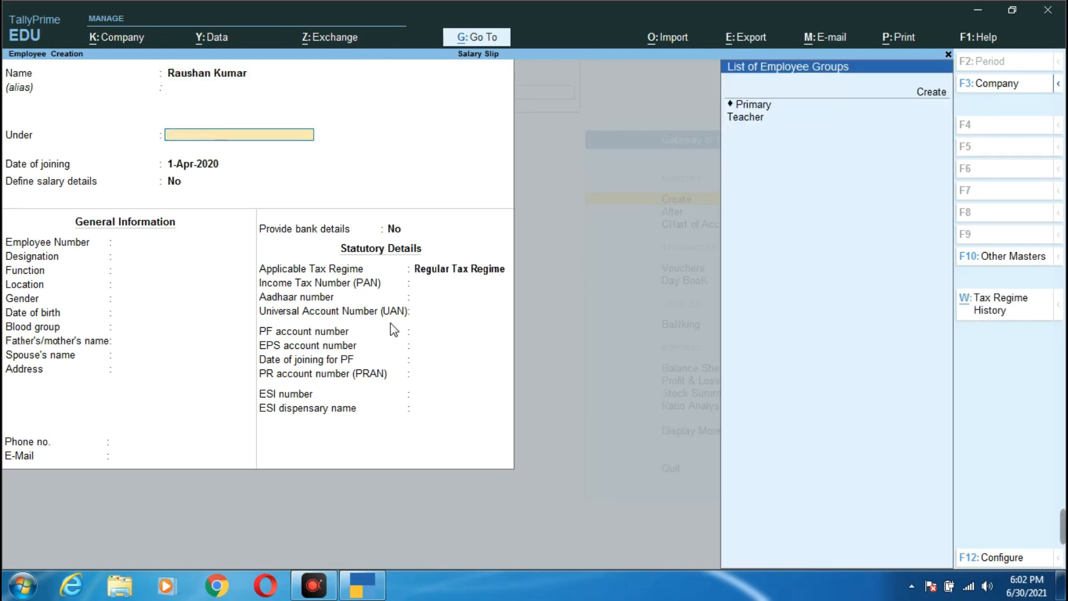
{"action": "left_click", "coordinate": [751, 120]}
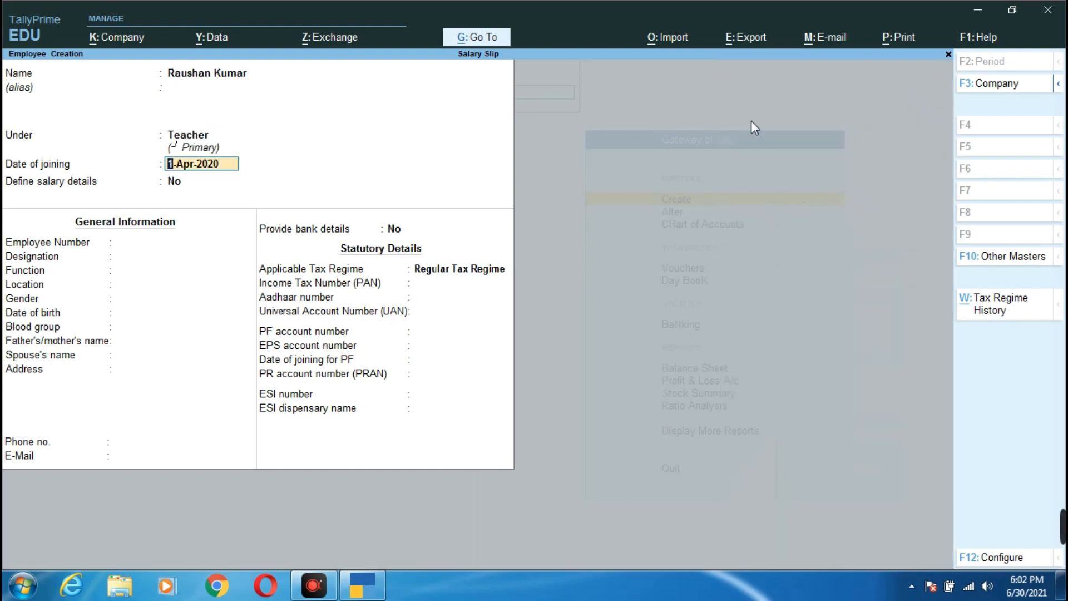
{"action": "key", "text": "Return"}
{"action": "key", "text": "Return"}
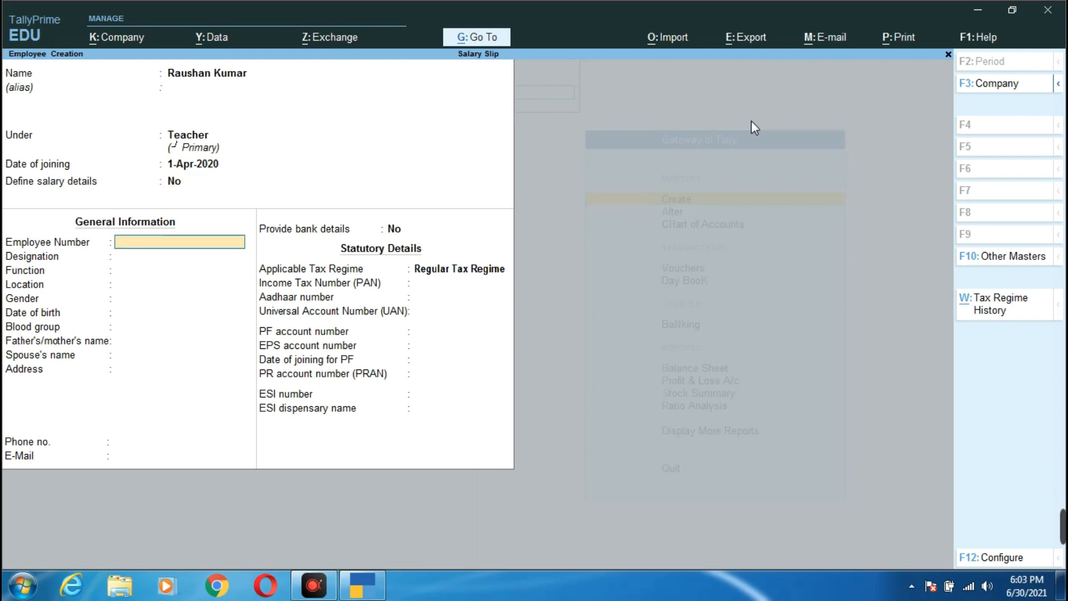
{"action": "type", "text": "23432"}
{"action": "key", "text": "Return"}
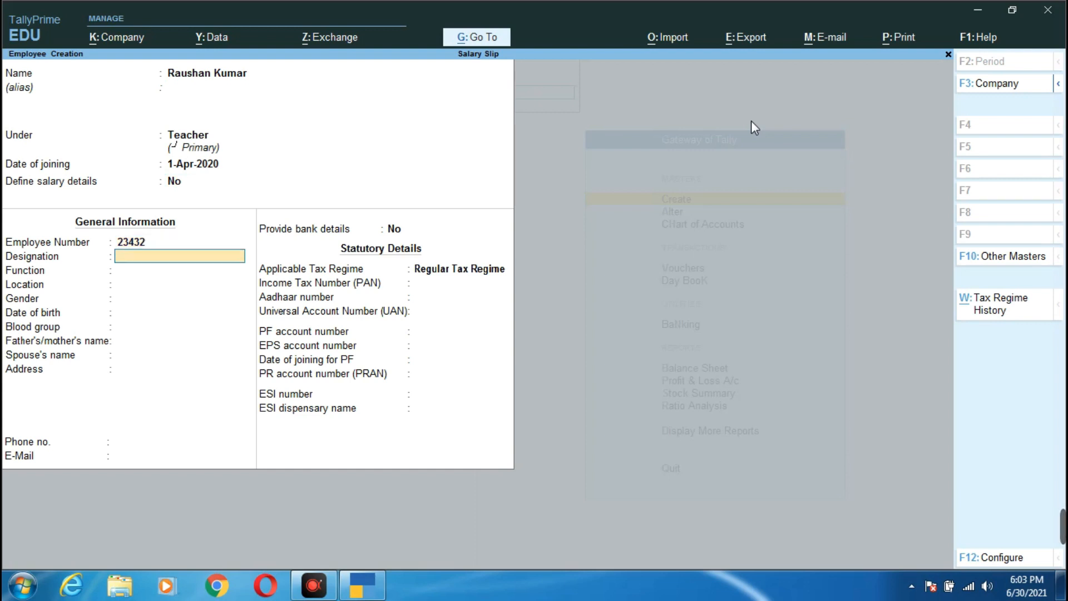
- Set designation Teacher, function Teaching, location Dhanbad and gender Male
{"action": "type", "text": "Teacher"}
{"action": "key", "text": "Return"}
{"action": "type", "text": "Teaching"}
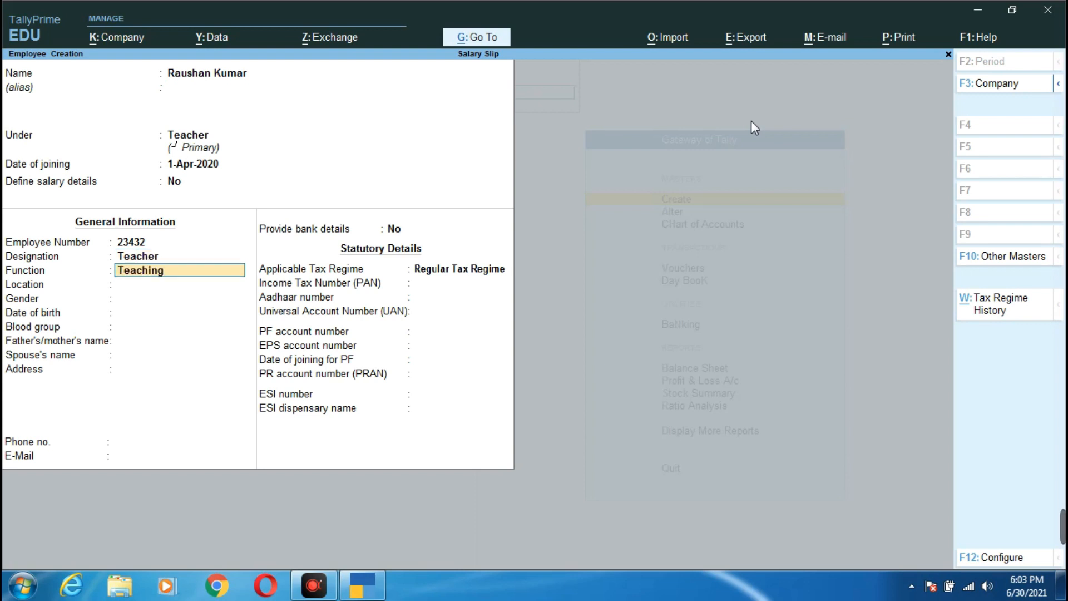
{"action": "key", "text": "Return"}
{"action": "type", "text": "Dhanbad"}
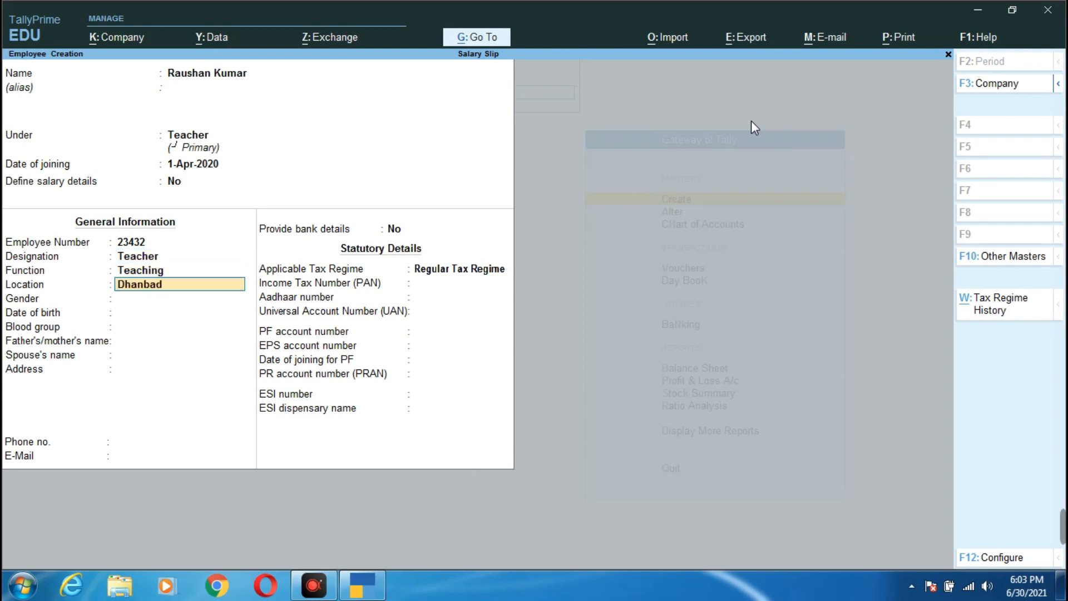
{"action": "key", "text": "Return"}
{"action": "key", "text": "Down"}
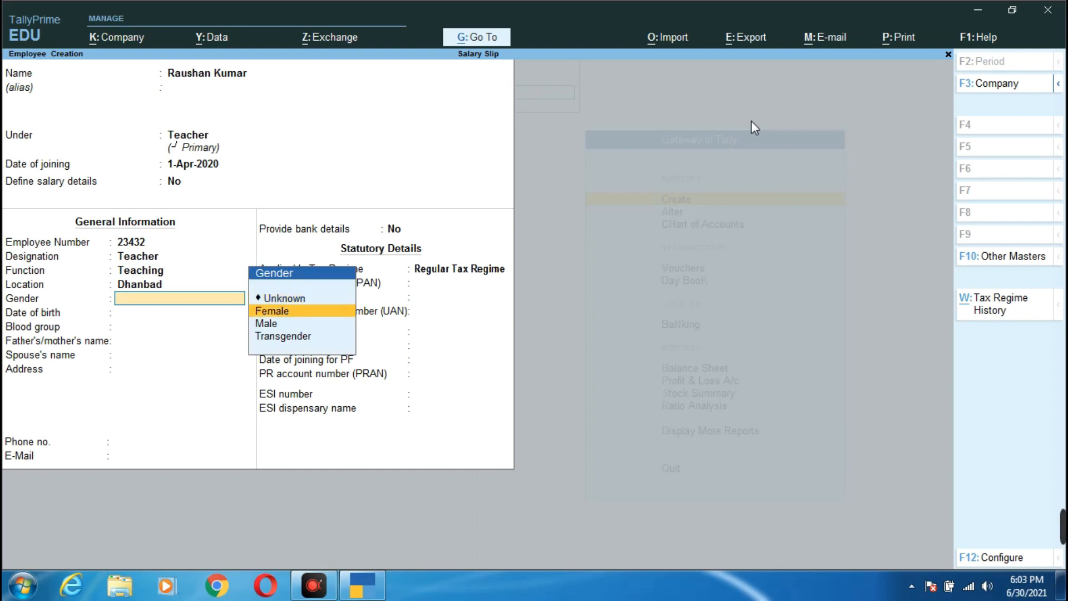
{"action": "key", "text": "Down"}
{"action": "key", "text": "Return"}
{"action": "type", "text": "1"}
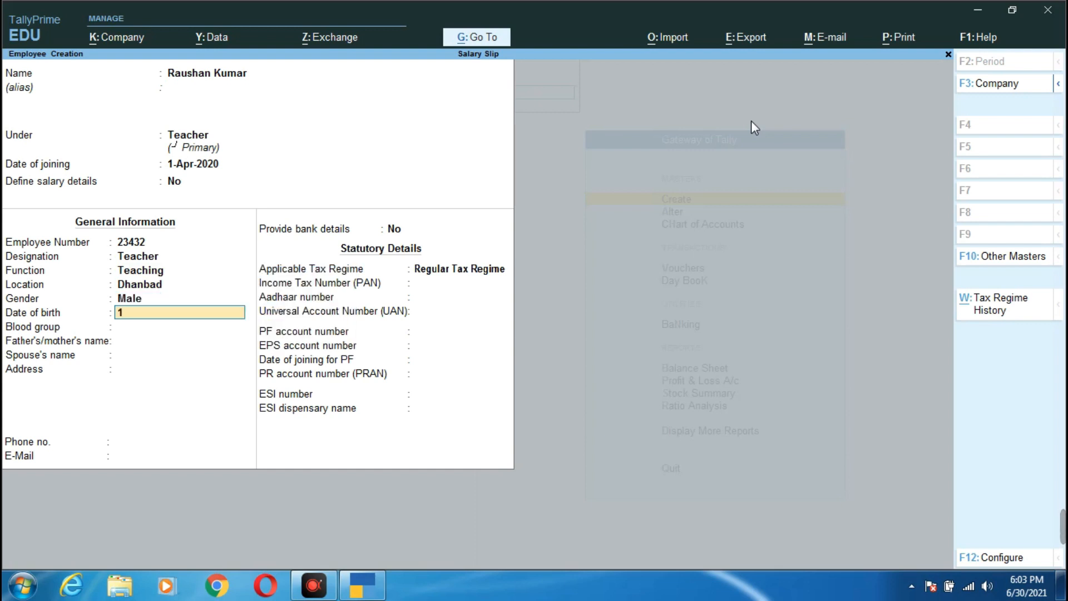
{"action": "key", "text": "Return"}
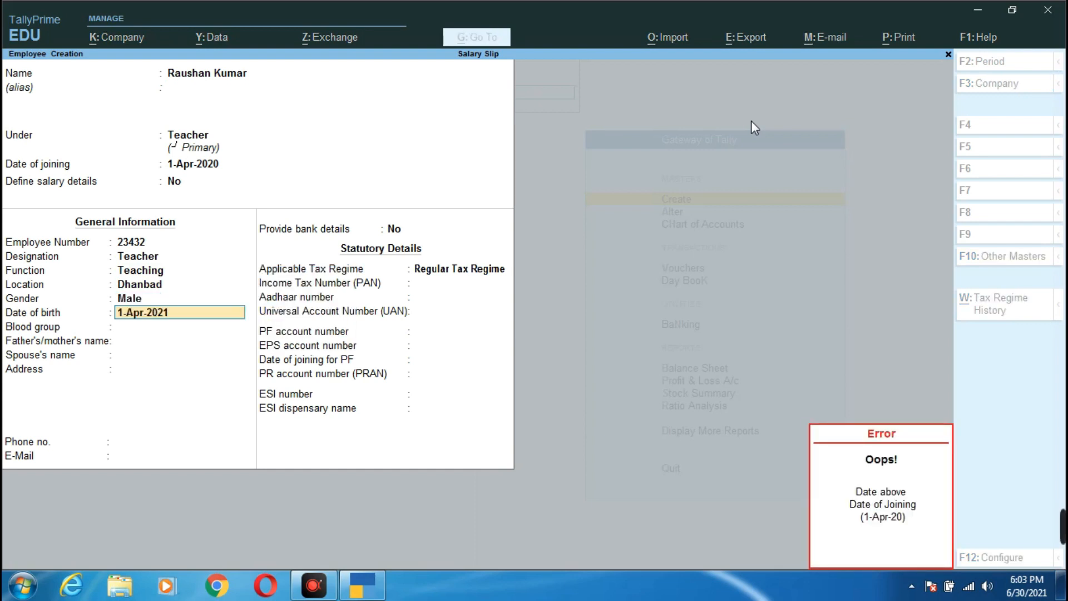
{"action": "type", "text": "-8"}
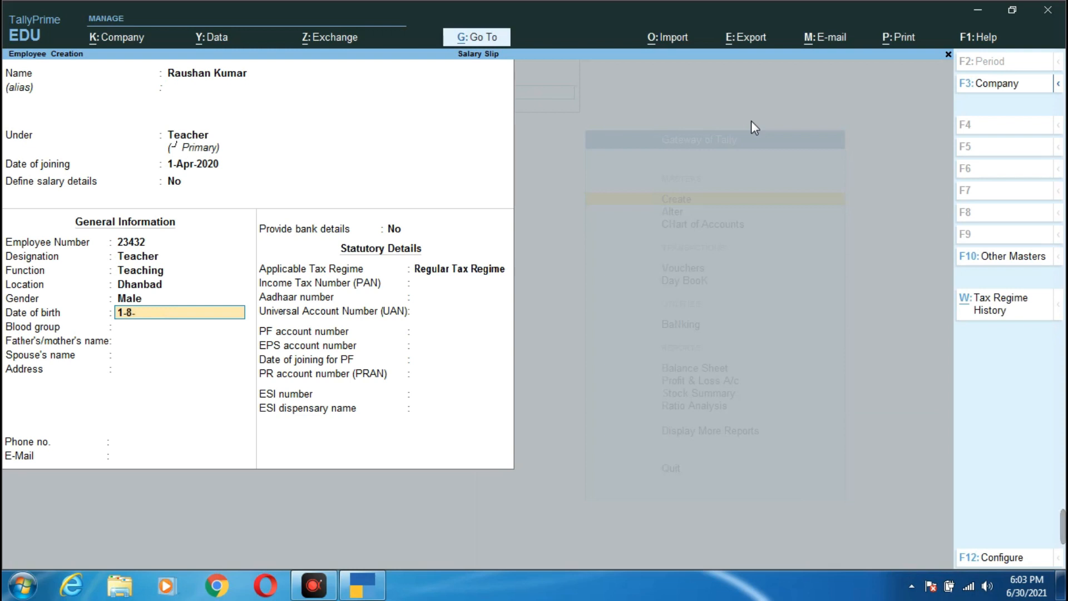
{"action": "type", "text": "-1989"}
{"action": "key", "text": "Return"}
{"action": "key", "text": "Down"}
{"action": "key", "text": "Down"}
{"action": "key", "text": "Down"}
{"action": "key", "text": "Down"}
{"action": "key", "text": "Down"}
{"action": "key", "text": "Down"}
{"action": "key", "text": "Down"}
{"action": "key", "text": "Down"}
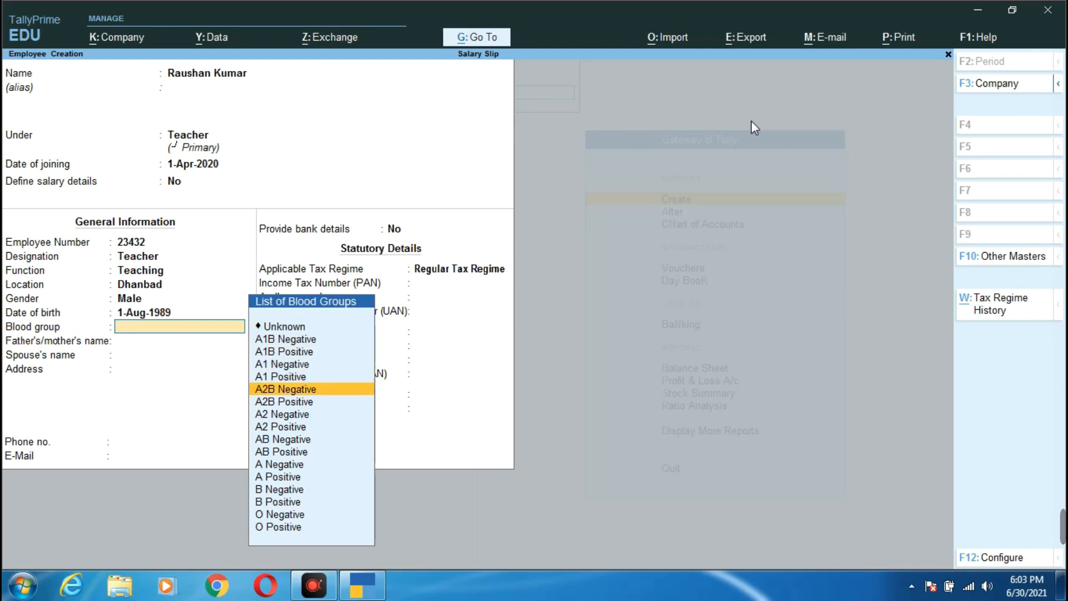
{"action": "key", "text": "Down"}
{"action": "key", "text": "Down"}
{"action": "key", "text": "Down"}
{"action": "key", "text": "Down"}
{"action": "key", "text": "Down"}
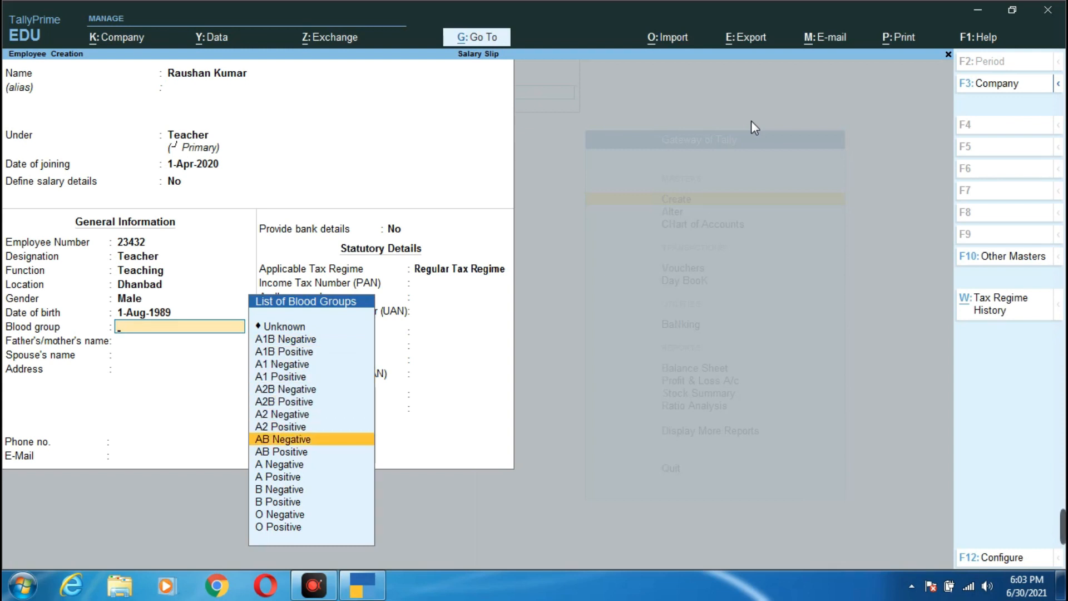
{"action": "key", "text": "Return"}
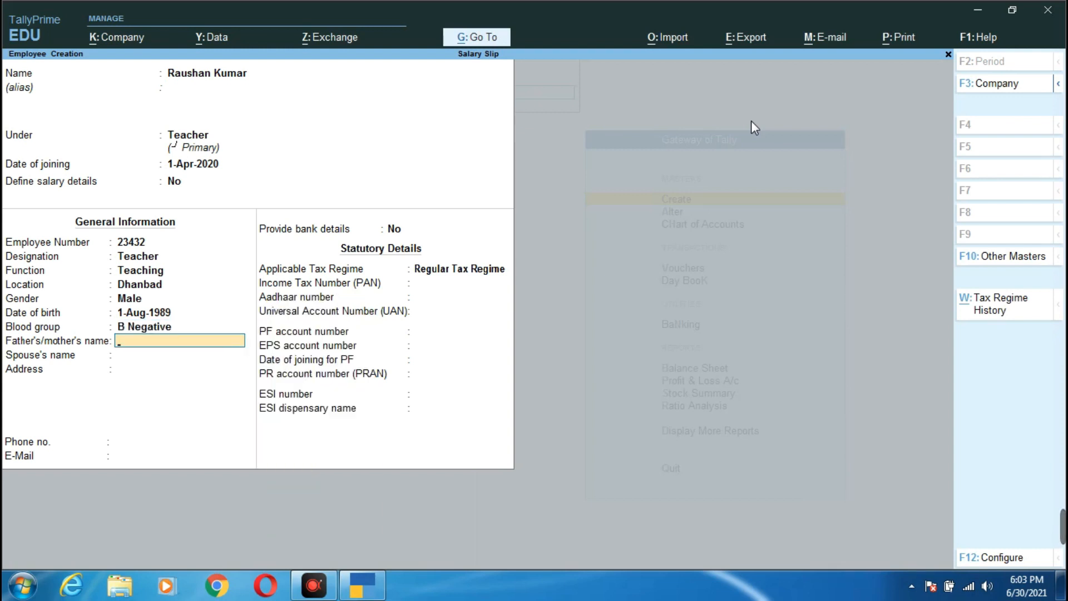
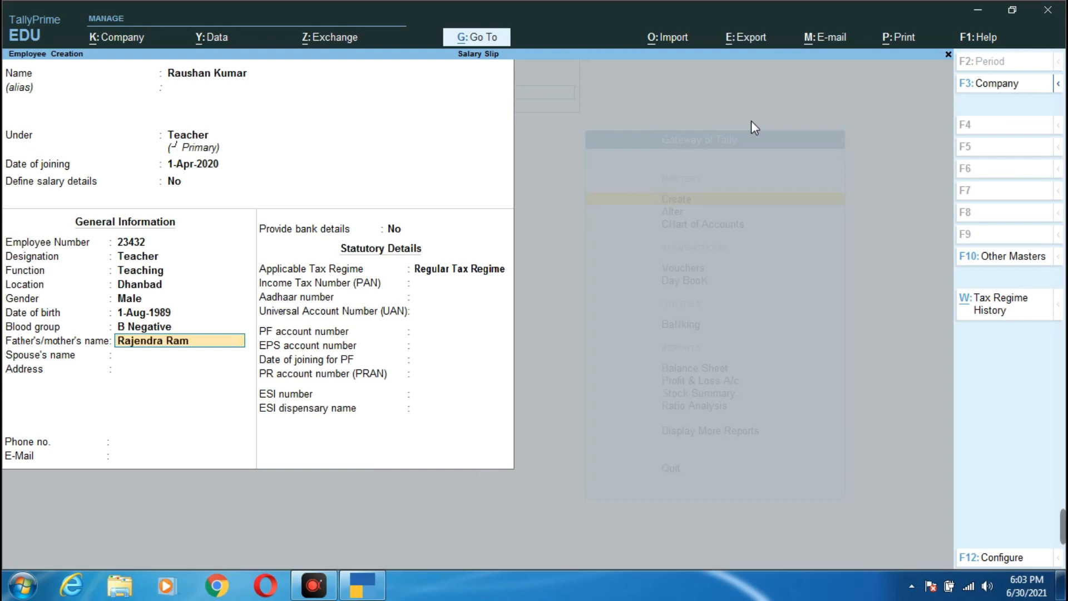
- Fill in the parent's name and the employee's address, and choose to provide bank details
{"action": "key", "text": "Return"}
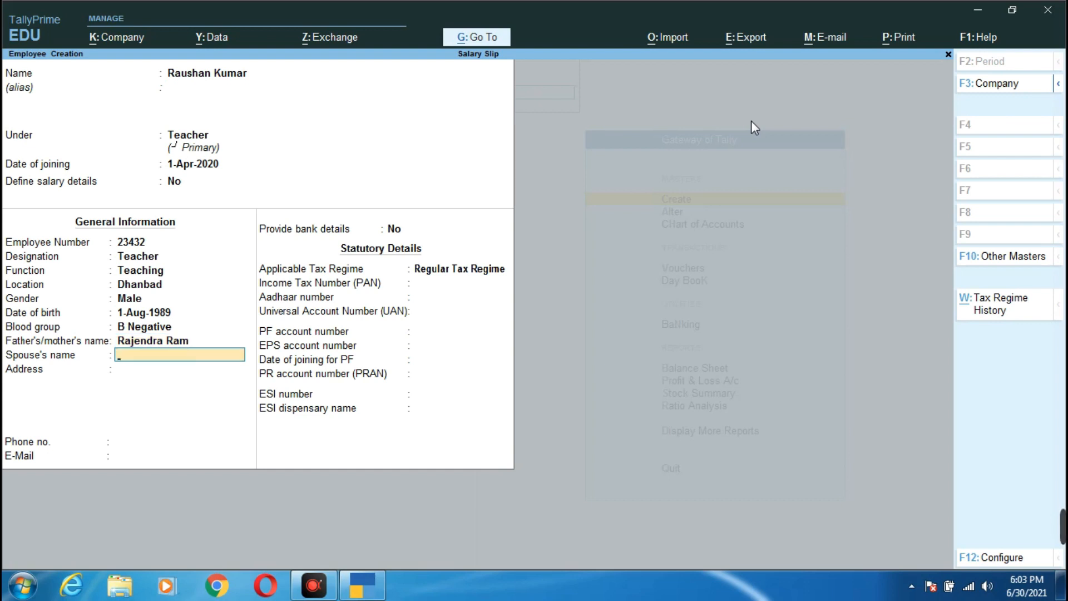
{"action": "key", "text": "Return"}
{"action": "type", "text": "City"}
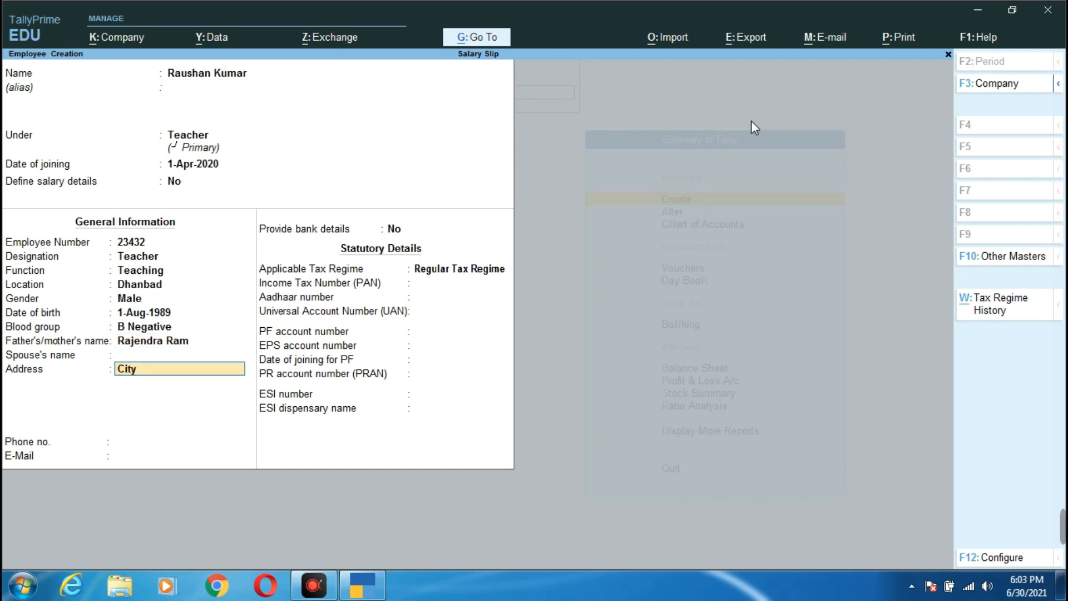
{"action": "key", "text": "BackSpace"}
{"action": "key", "text": "BackSpace"}
{"action": "key", "text": "BackSpace"}
{"action": "key", "text": "BackSpace"}
{"action": "type", "text": "Hirapur Dha"}
{"action": "key", "text": "BackSpace"}
{"action": "type", "text": "anbad"}
{"action": "key", "text": "Return"}
{"action": "key", "text": "Return"}
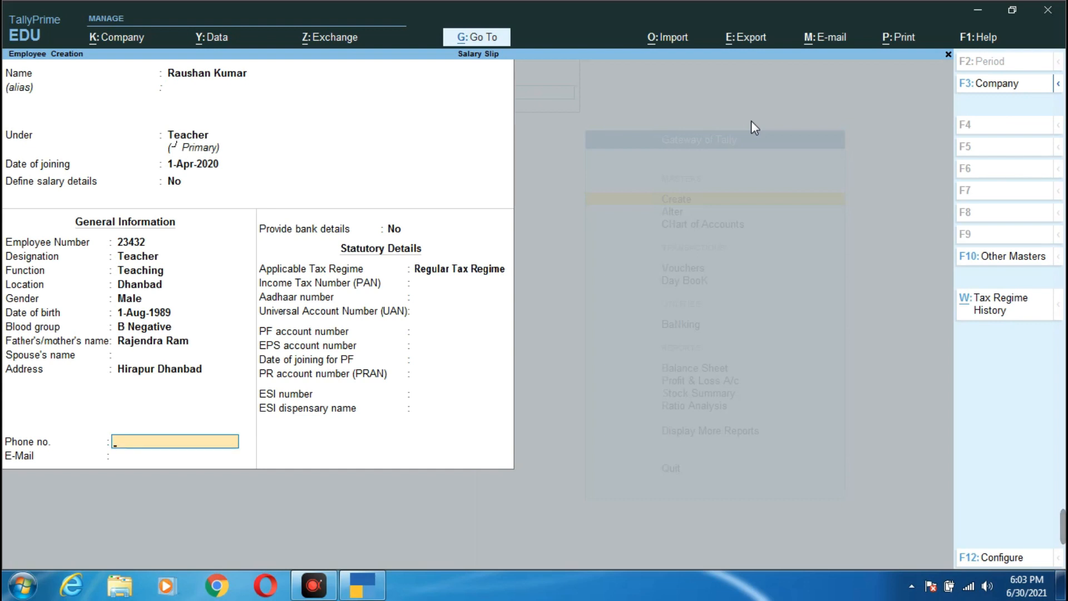
{"action": "key", "text": "Return"}
{"action": "key", "text": "Return"}
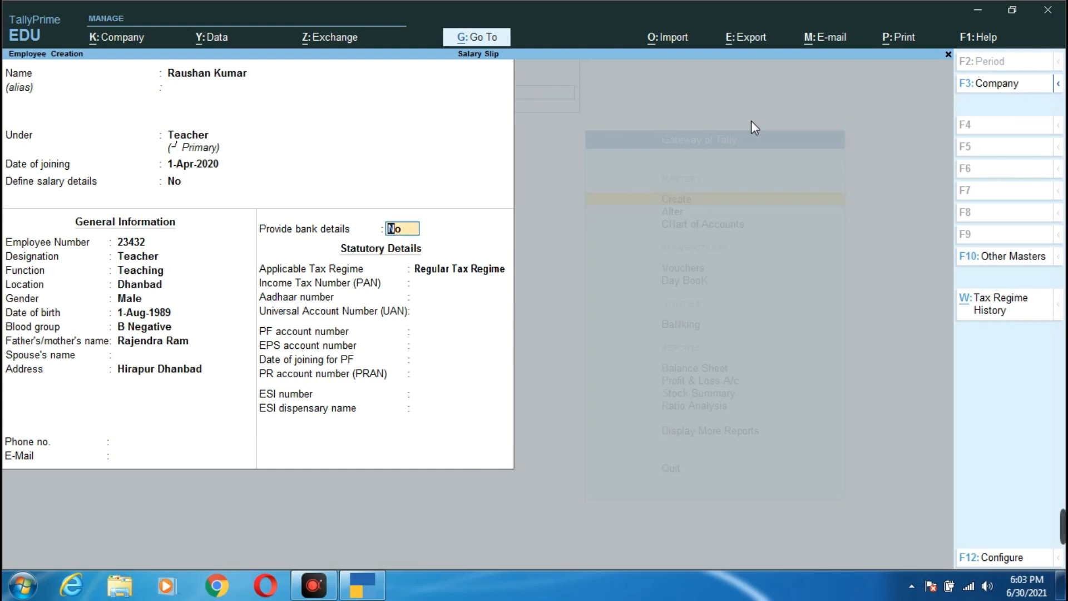
{"action": "type", "text": "y"}
{"action": "key", "text": "Return"}
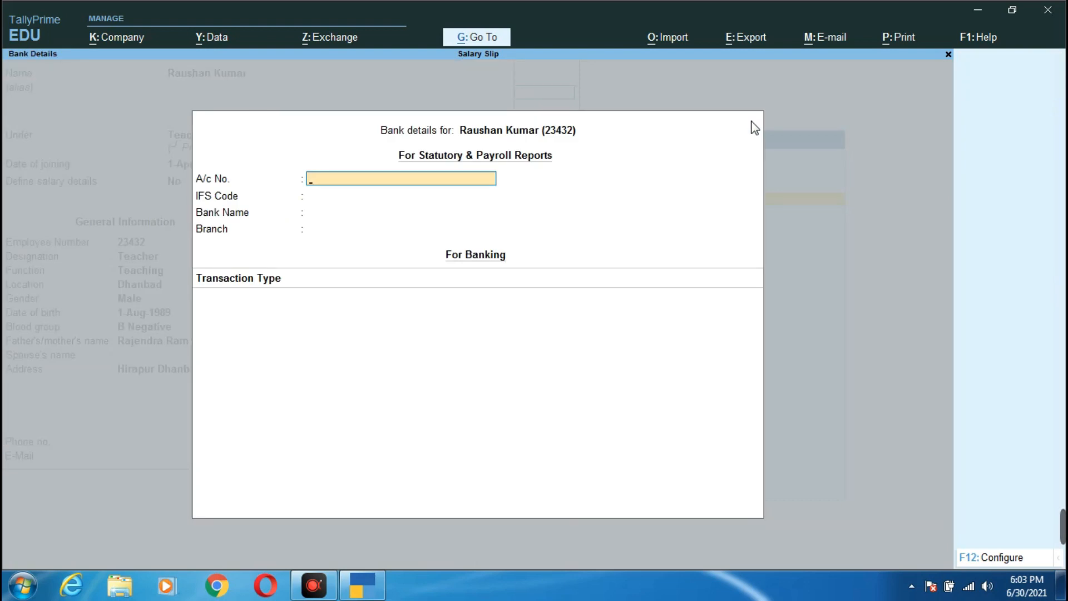
- Enter the bank account number, IFS code SBI32432, branch, and ECS transaction type
{"action": "key", "text": "Return"}
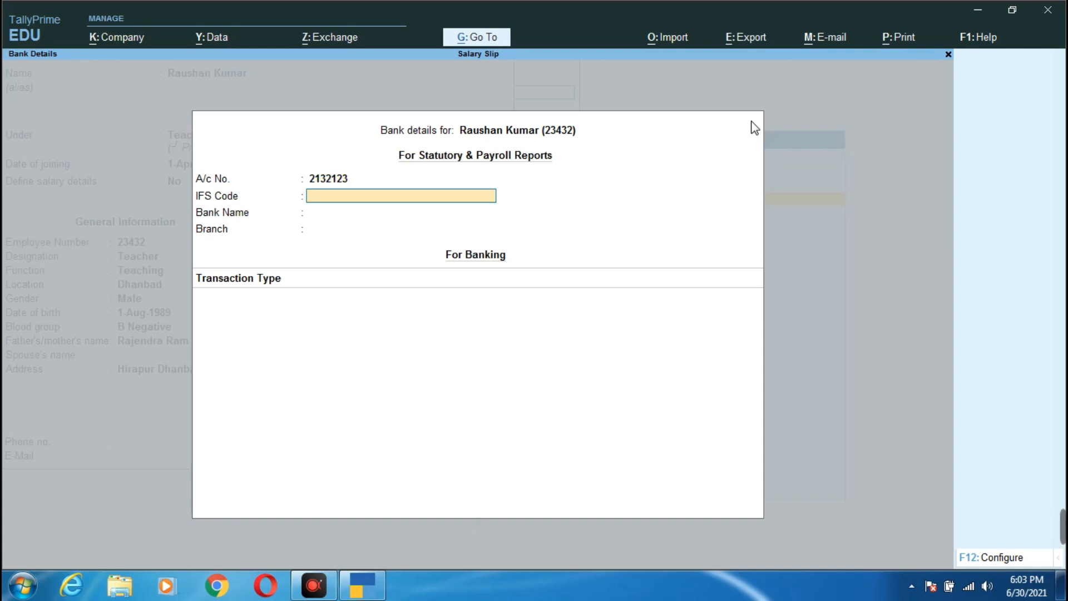
{"action": "type", "text": "SBI32432"}
{"action": "key", "text": "Return"}
{"action": "key", "text": "Return"}
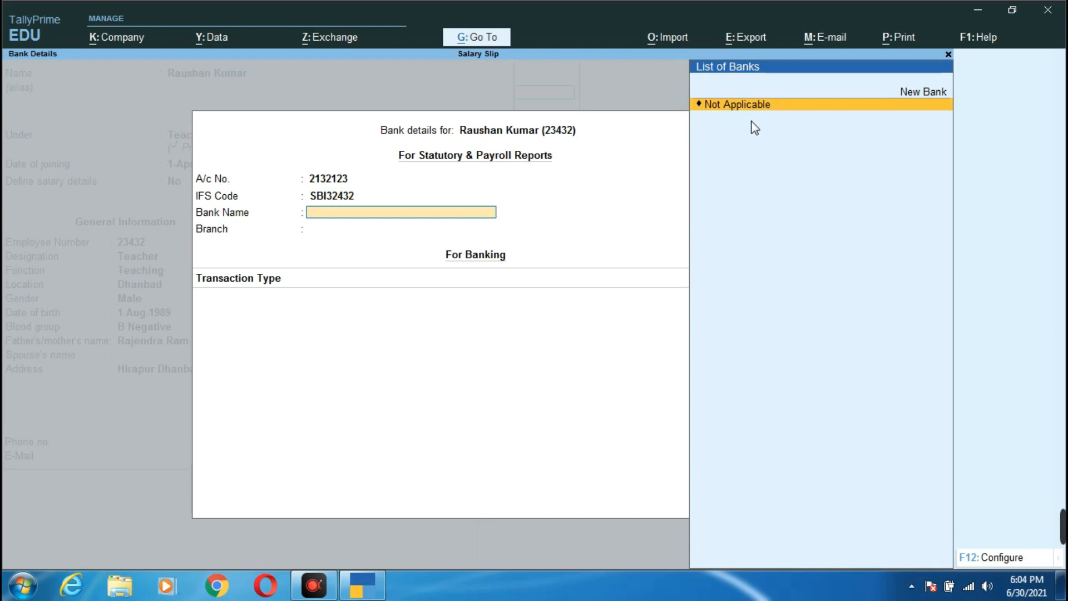
{"action": "key", "text": "Return"}
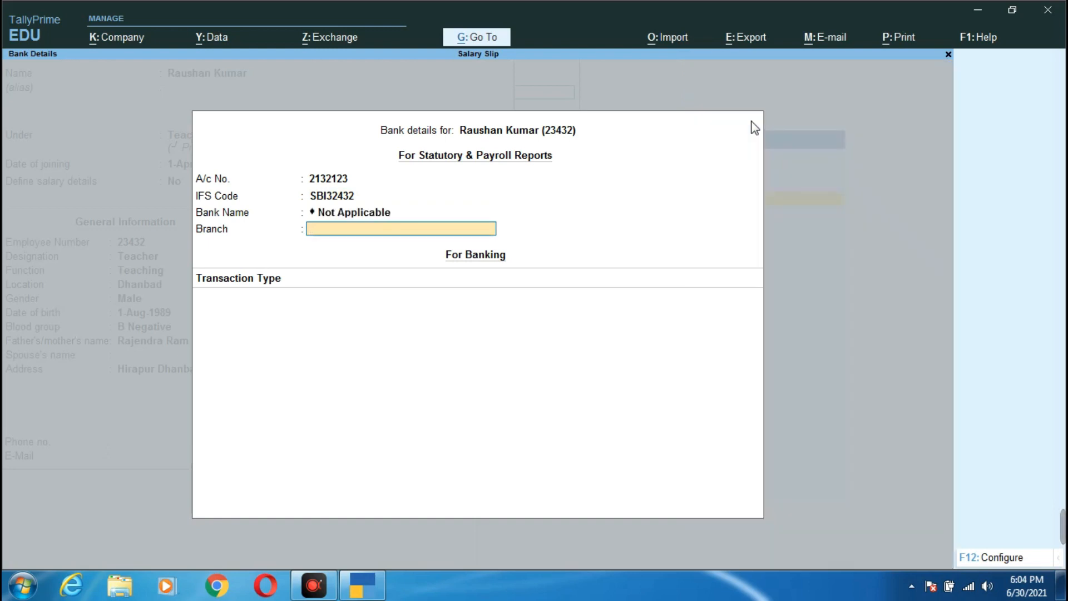
{"action": "type", "text": "Hirapur Dhanbad"}
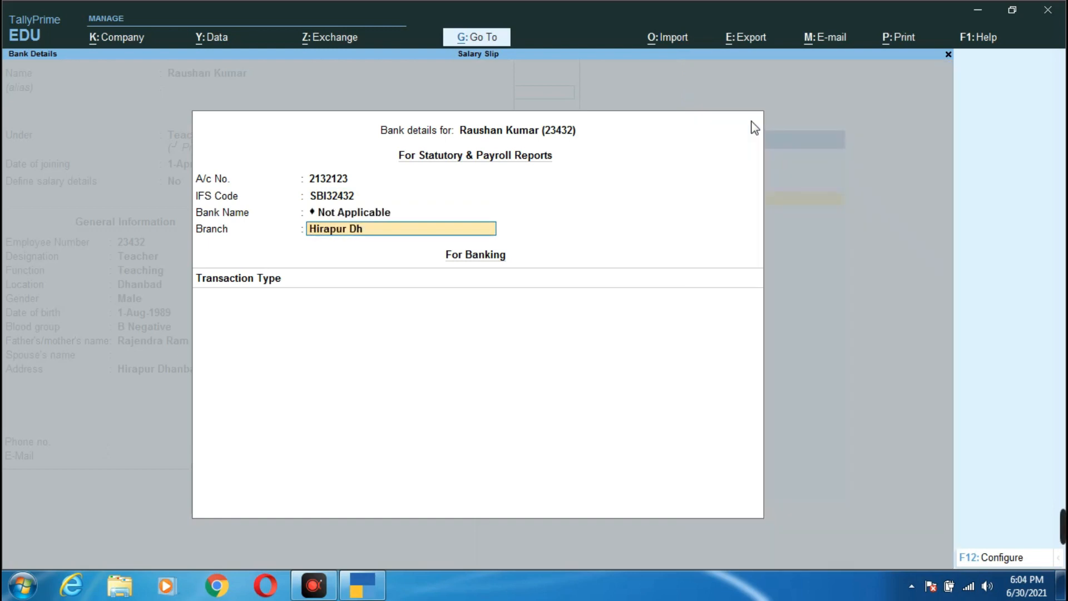
{"action": "key", "text": "Return"}
{"action": "key", "text": "Return"}
{"action": "key", "text": "Return"}
{"action": "key", "text": "Return"}
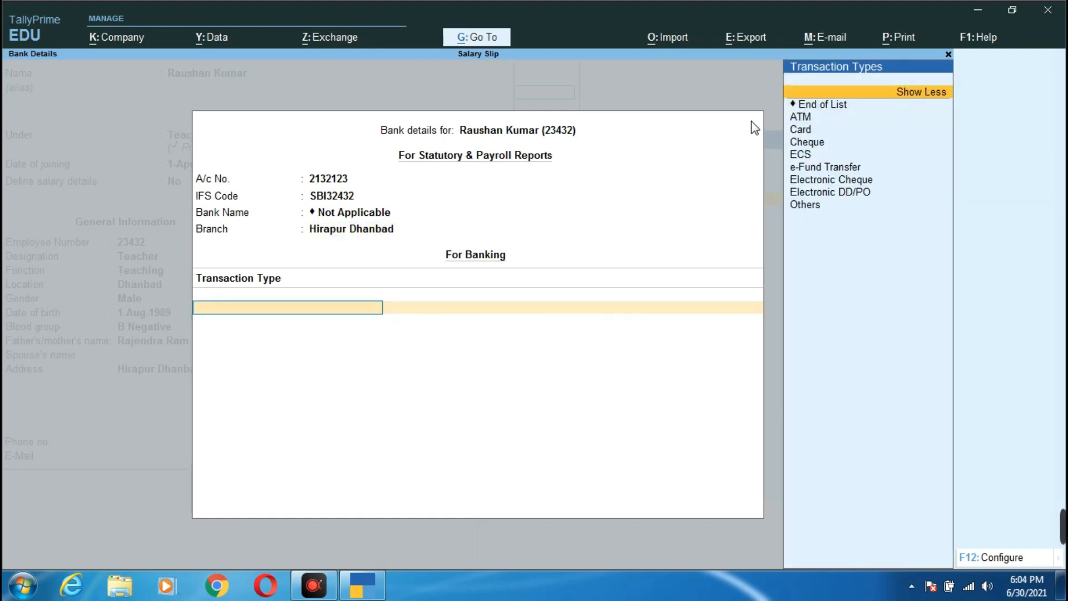
{"action": "key", "text": "Down"}
{"action": "key", "text": "Down"}
{"action": "key", "text": "Down"}
{"action": "key", "text": "Down"}
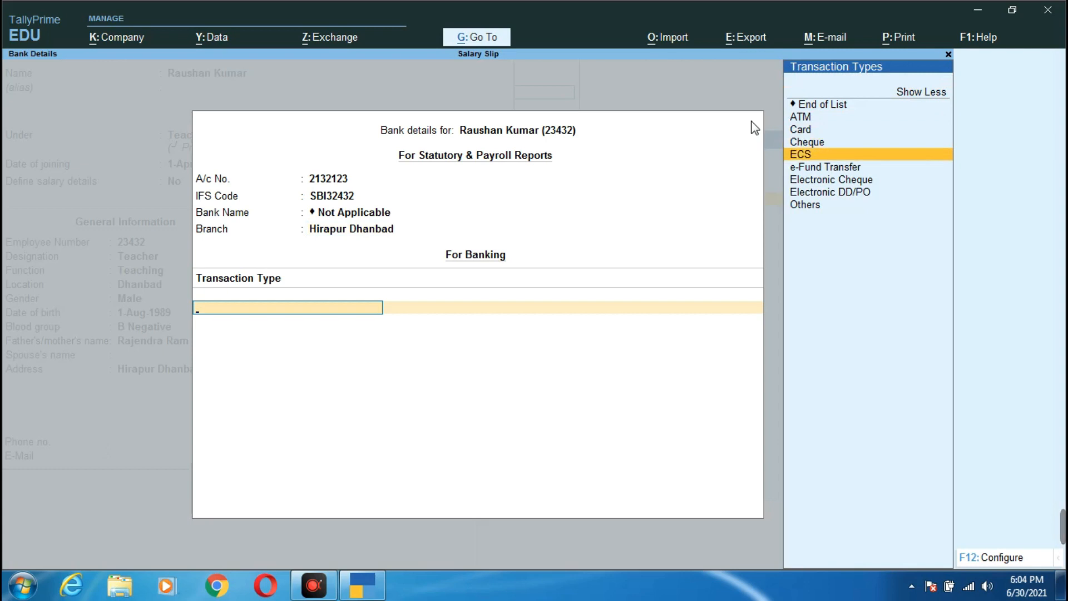
{"action": "key", "text": "ctrl+a"}
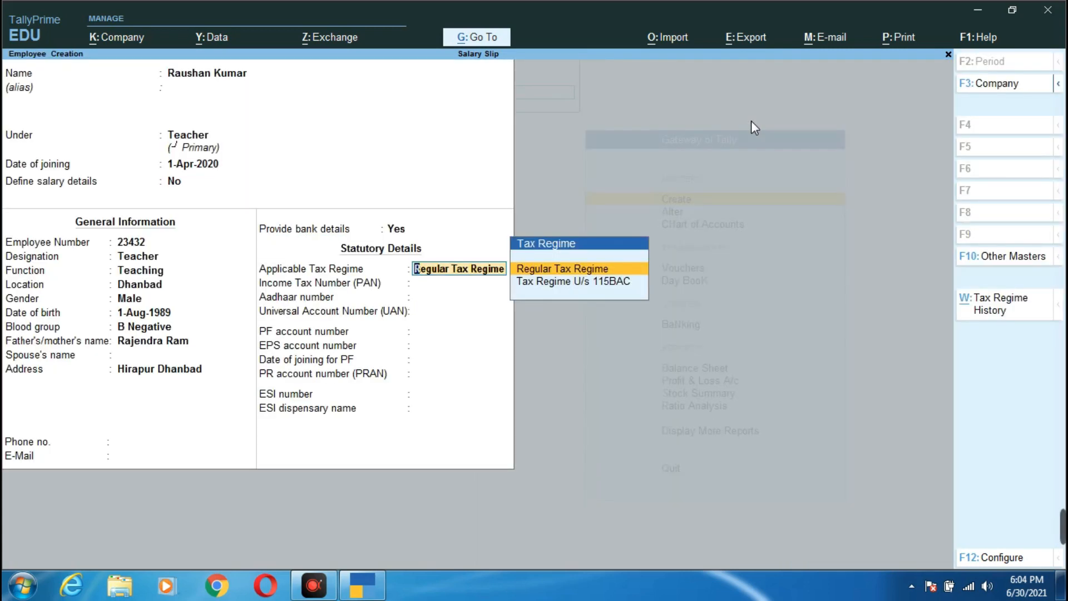
- Keep the Regular Tax Regime, leave statutory fields empty, and save the employee
{"action": "key", "text": "Return"}
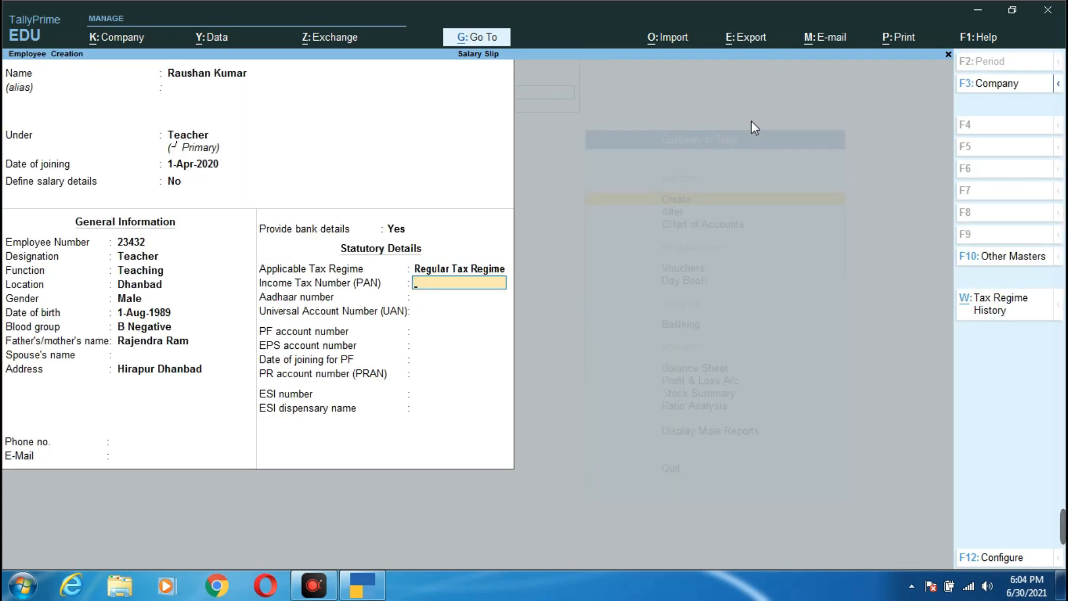
{"action": "key", "text": "Return"}
{"action": "key", "text": "Return"}
{"action": "key", "text": "Return"}
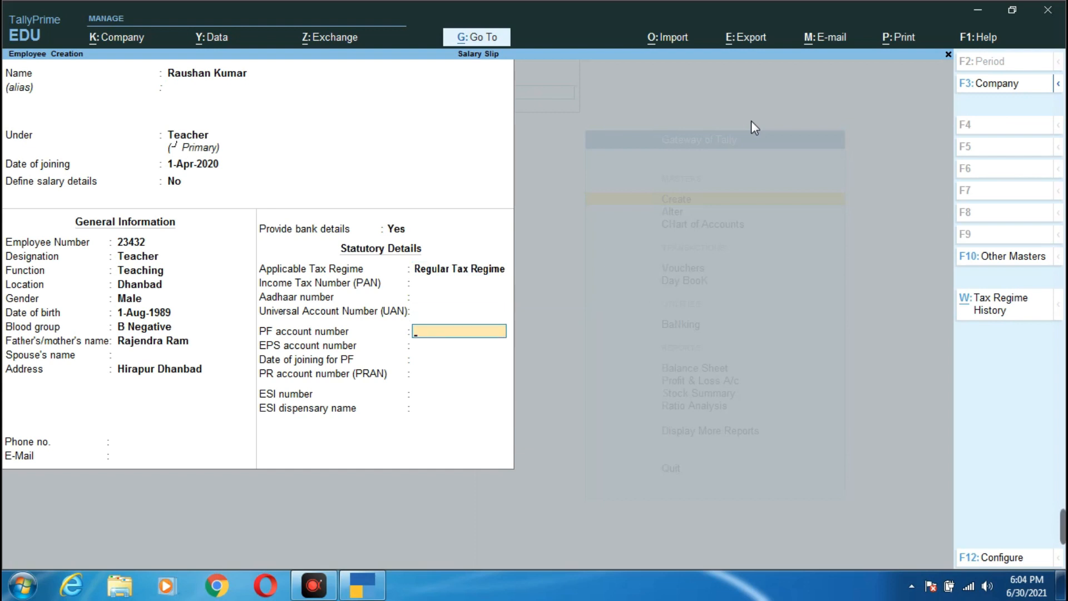
{"action": "key", "text": "Return"}
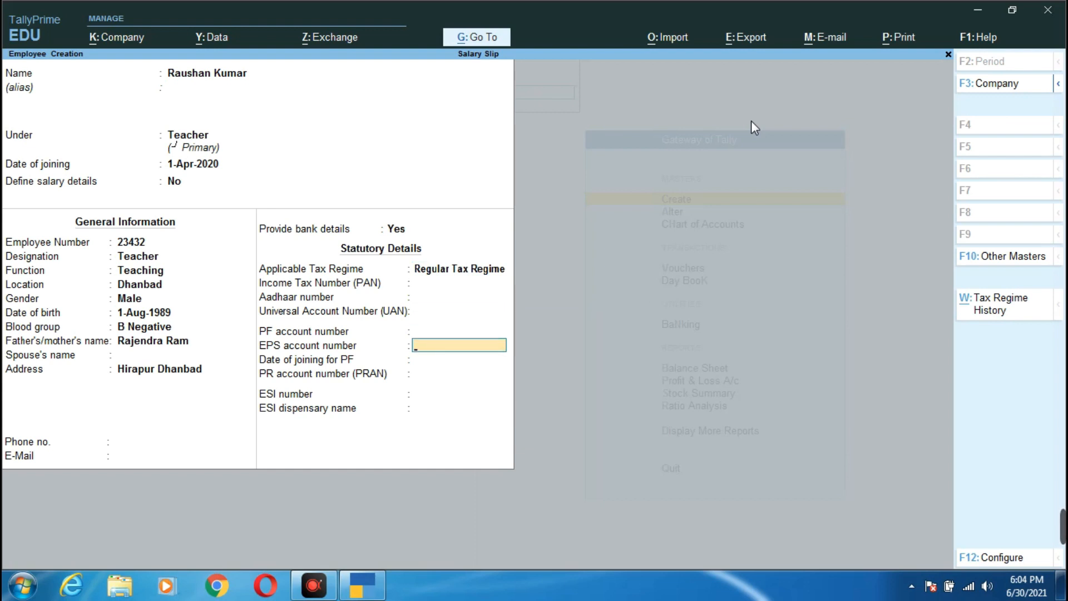
{"action": "key", "text": "Return"}
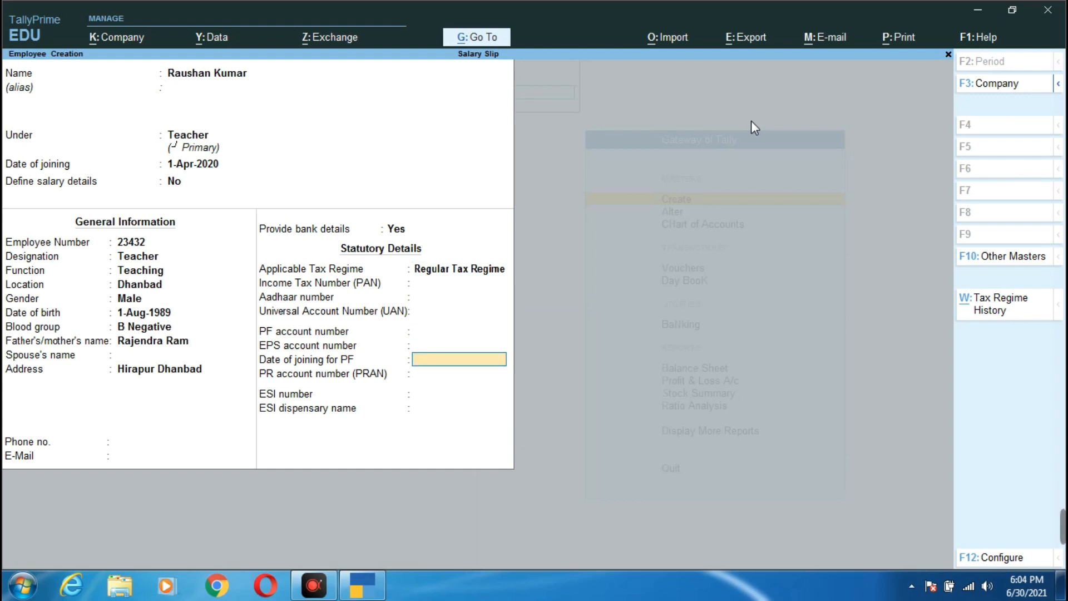
{"action": "key", "text": "Return"}
{"action": "key", "text": "Return"}
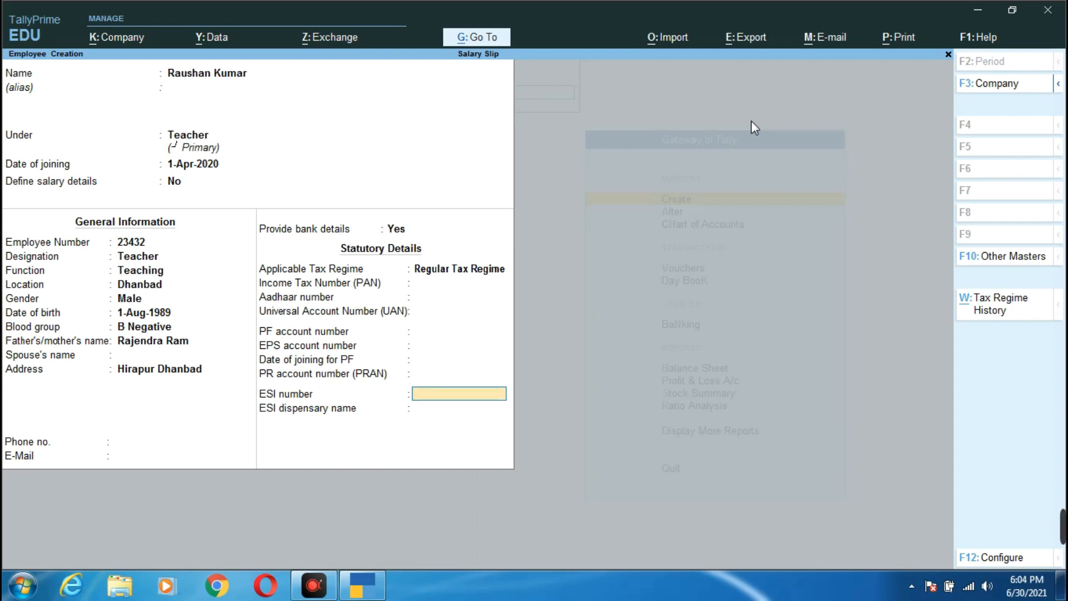
{"action": "key", "text": "Return"}
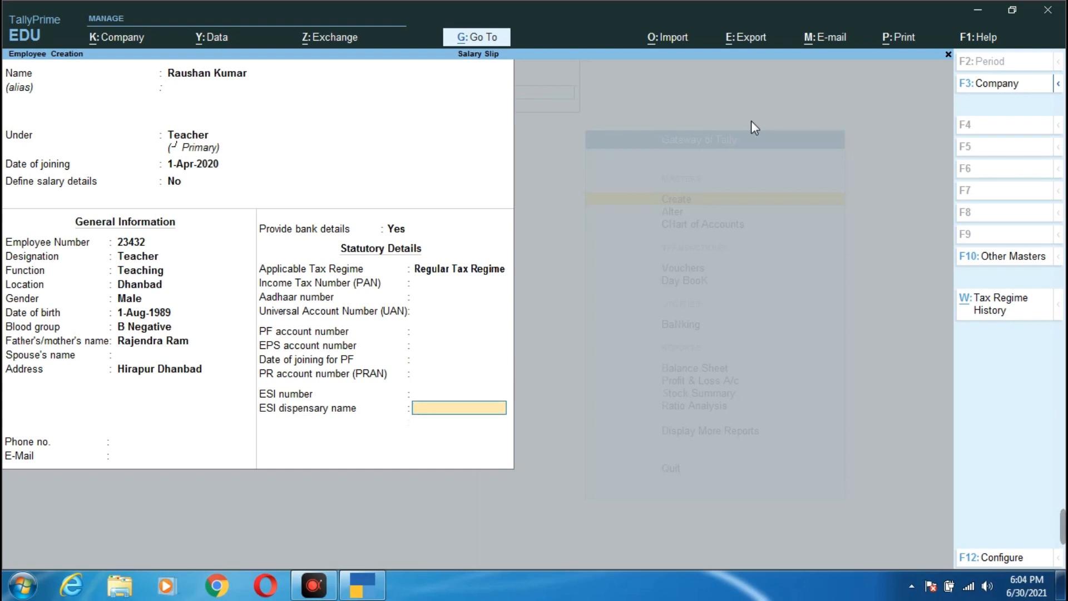
{"action": "key", "text": "Return"}
{"action": "key", "text": "Return"}
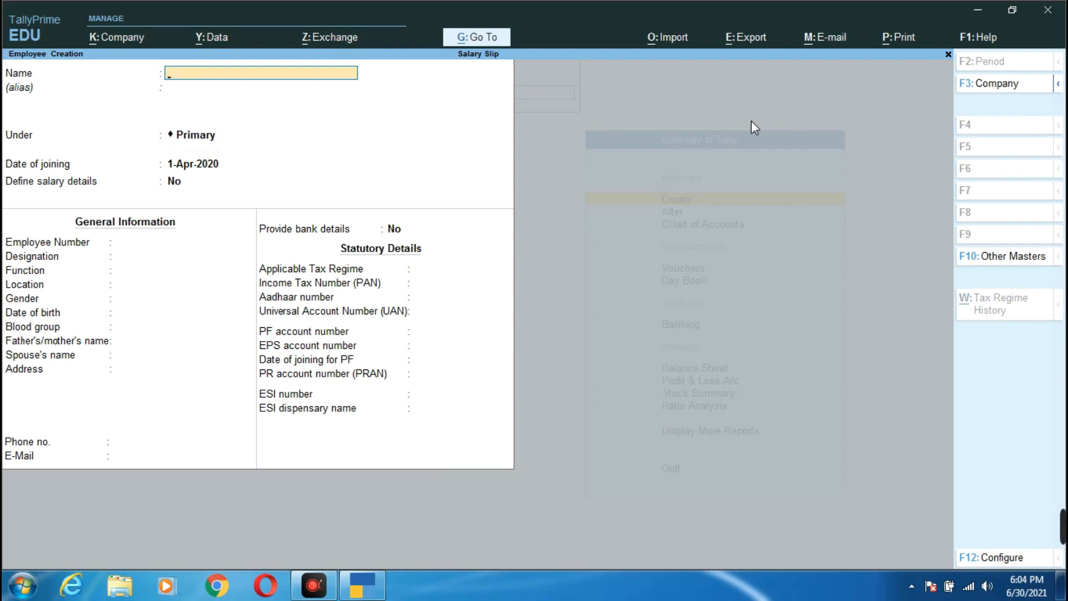
- Close the blank employee form and start a pay head named 'Basic Salary'
{"action": "key", "text": "Escape"}
{"action": "key", "text": "Return"}
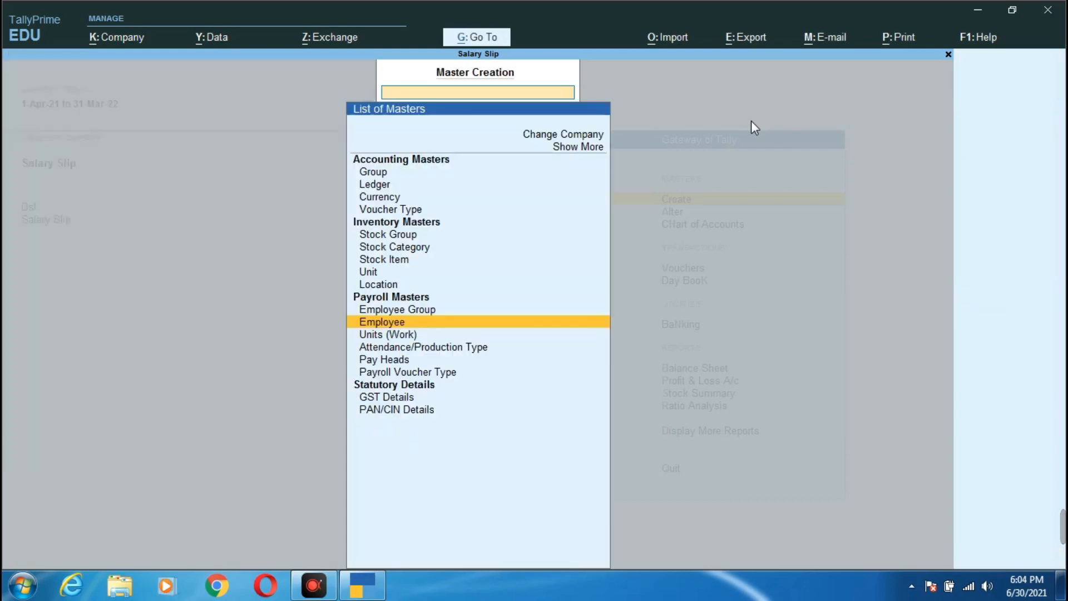
{"action": "key", "text": "Down"}
{"action": "key", "text": "Down"}
{"action": "key", "text": "Down"}
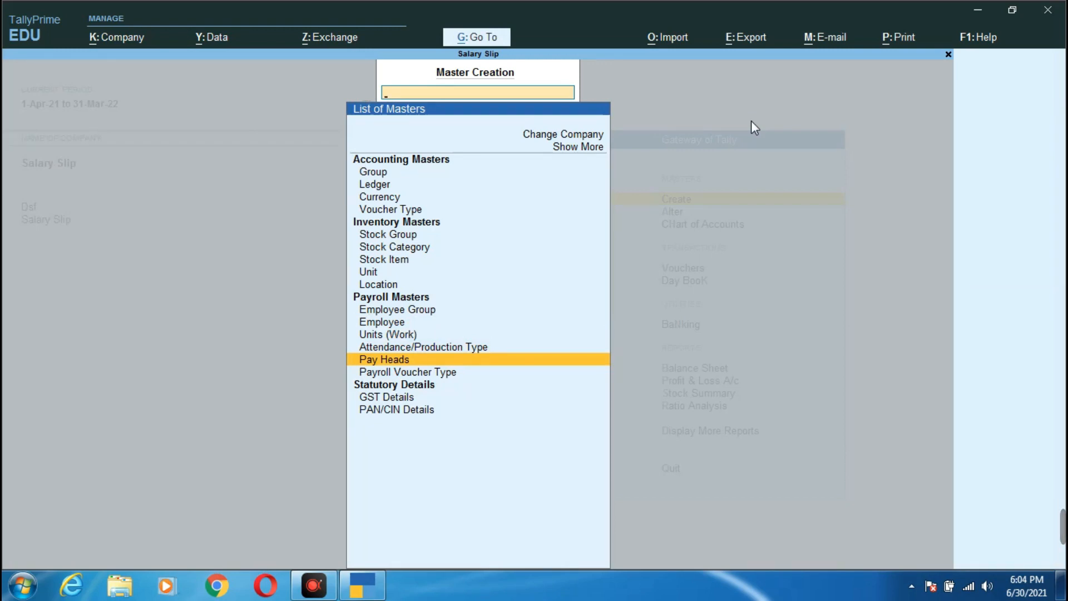
{"action": "key", "text": "Return"}
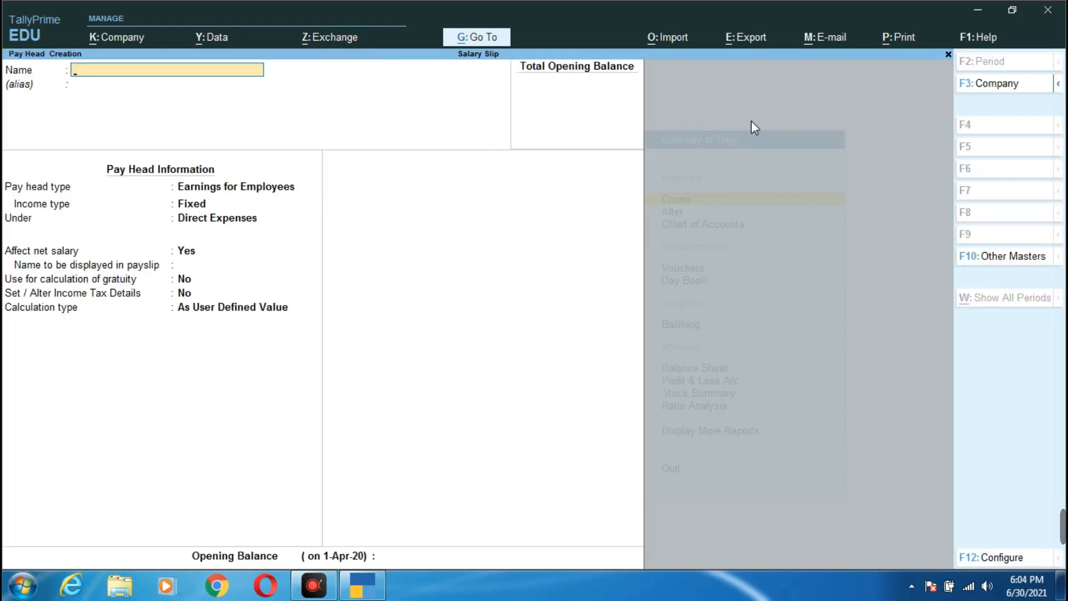
{"action": "type", "text": "Basic Salary"}
{"action": "key", "text": "Return"}
{"action": "key", "text": "Return"}
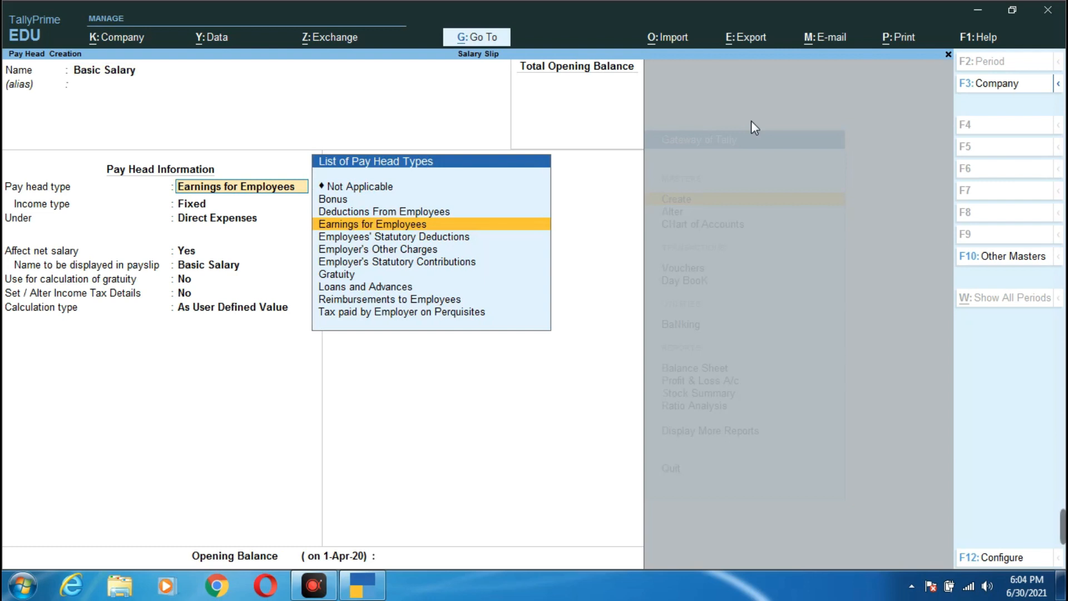
- Make it a variable employee earning under Indirect Expenses at a monthly flat rate, no rounding, and save
{"action": "key", "text": "Return"}
{"action": "key", "text": "Down"}
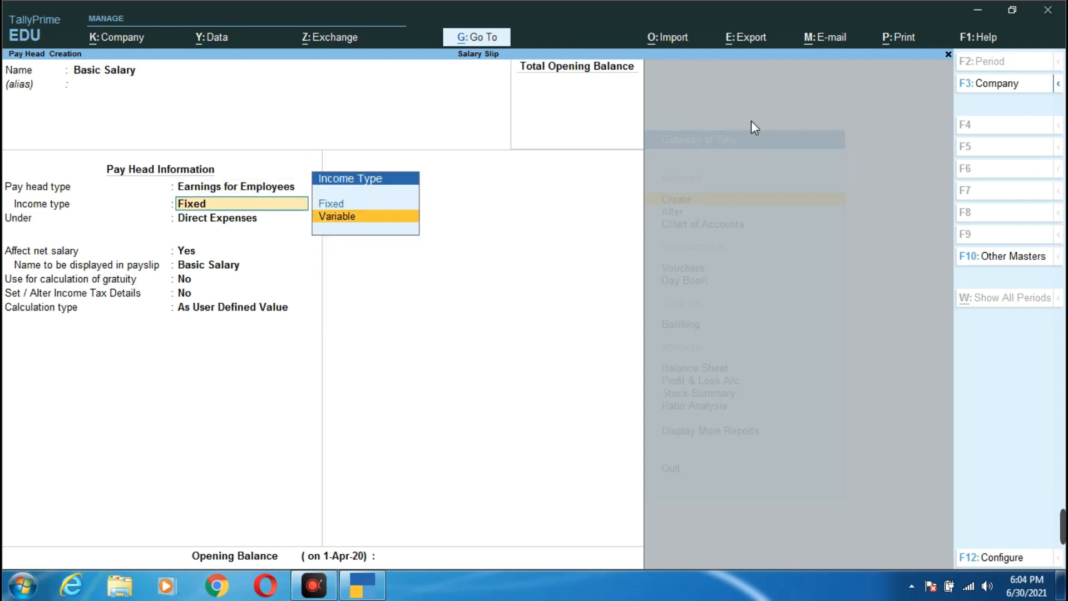
{"action": "key", "text": "Return"}
{"action": "key", "text": "Down"}
{"action": "key", "text": "Down"}
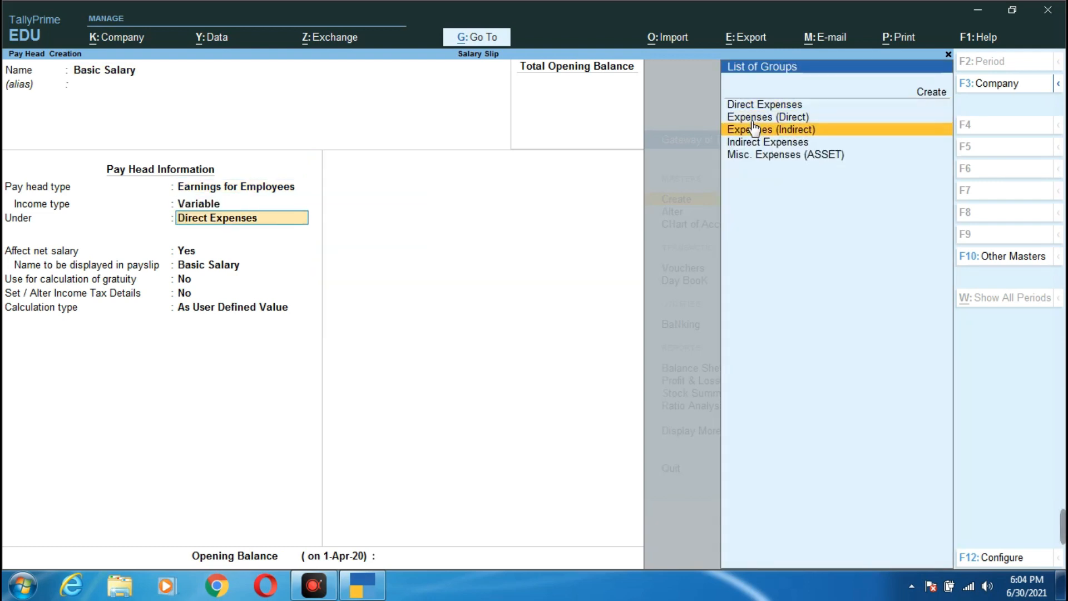
{"action": "key", "text": "Return"}
{"action": "key", "text": "Return"}
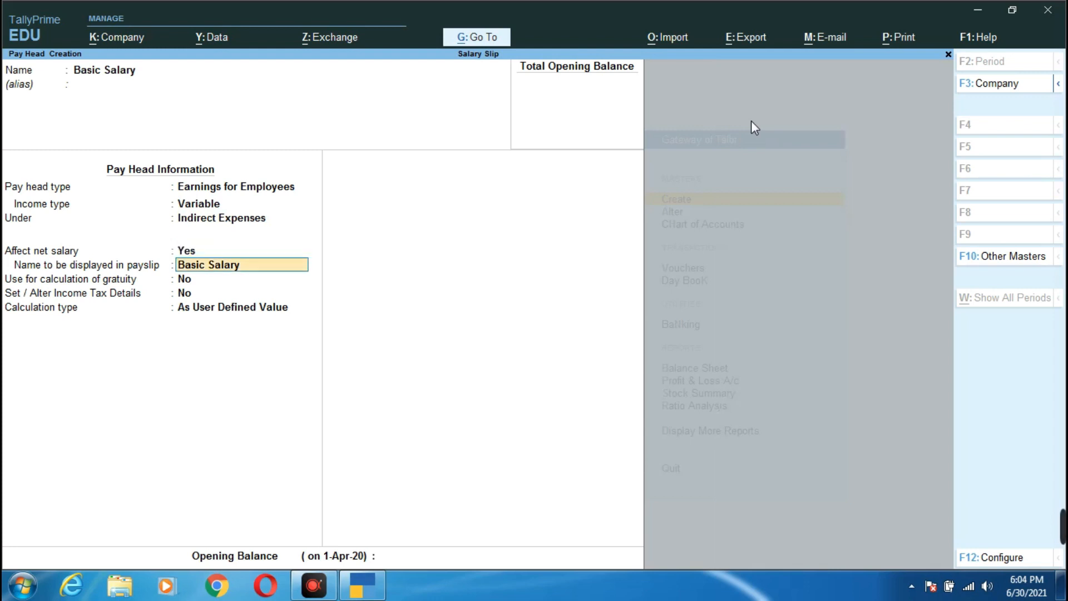
{"action": "key", "text": "Return"}
{"action": "key", "text": "Return"}
{"action": "key", "text": "Return"}
{"action": "key", "text": "Down"}
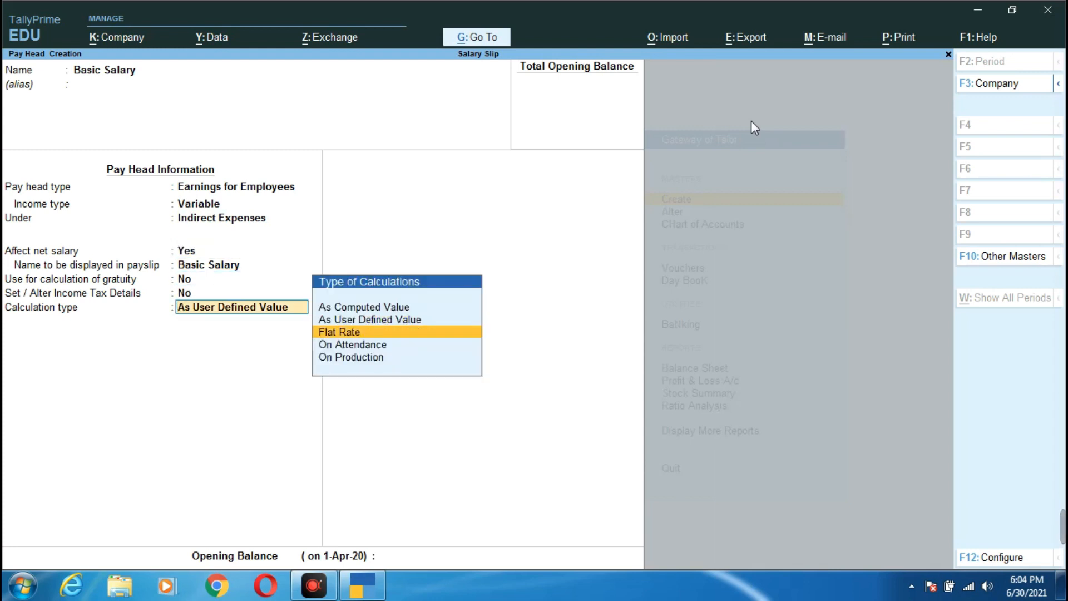
{"action": "key", "text": "Return"}
{"action": "key", "text": "Down"}
{"action": "key", "text": "Down"}
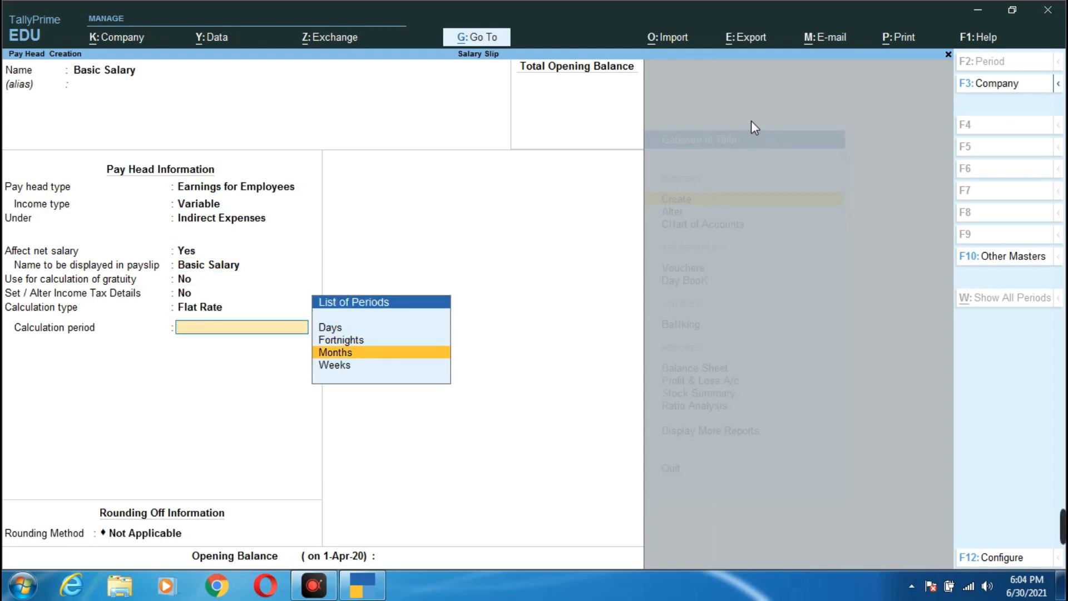
{"action": "key", "text": "Return"}
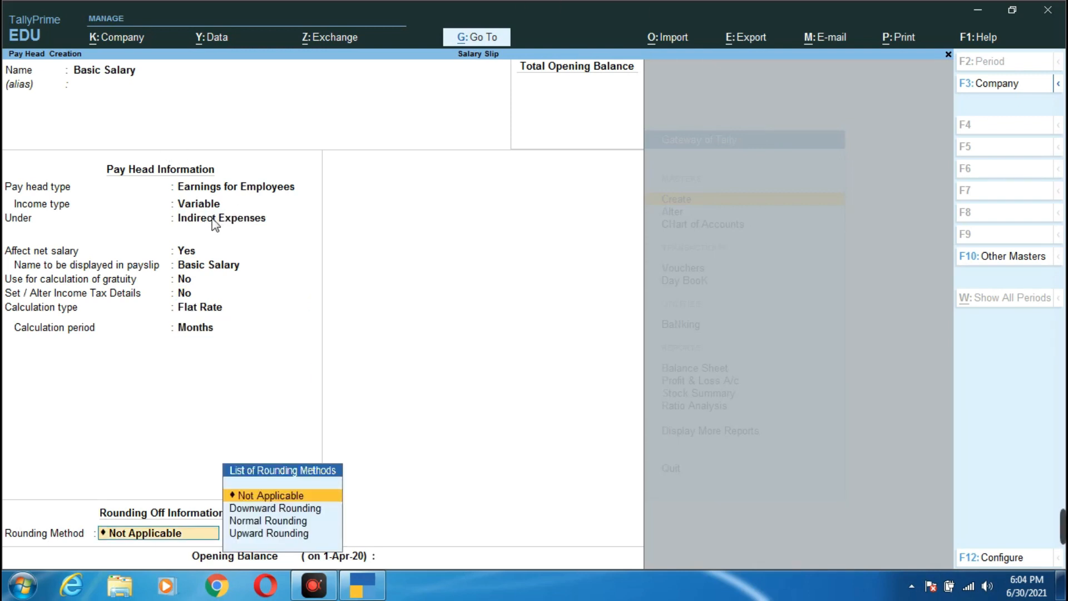
{"action": "key", "text": "Return"}
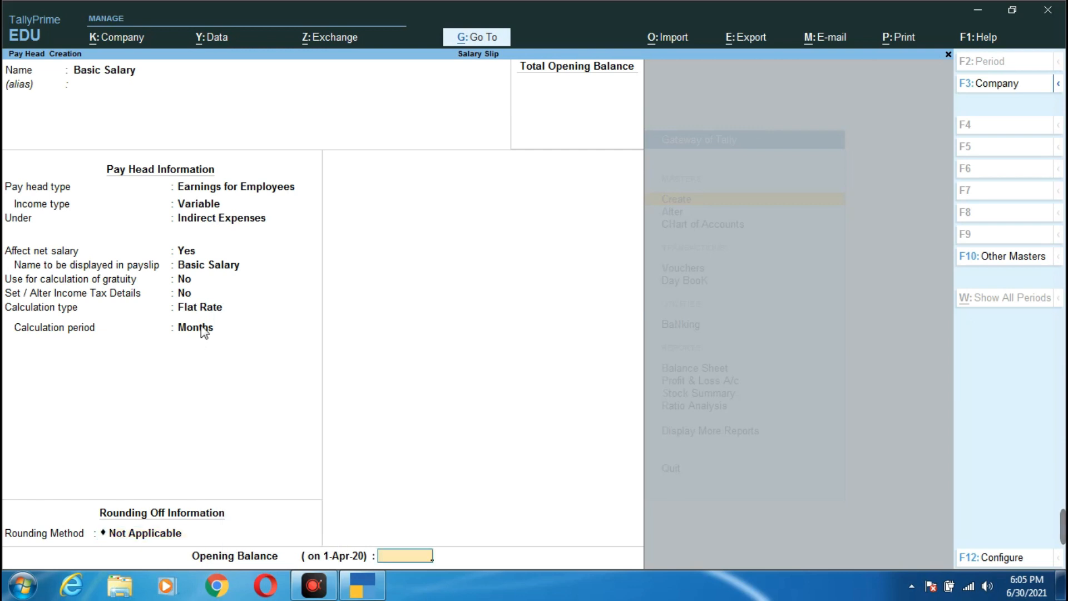
{"action": "key", "text": "Return"}
{"action": "key", "text": "Return"}
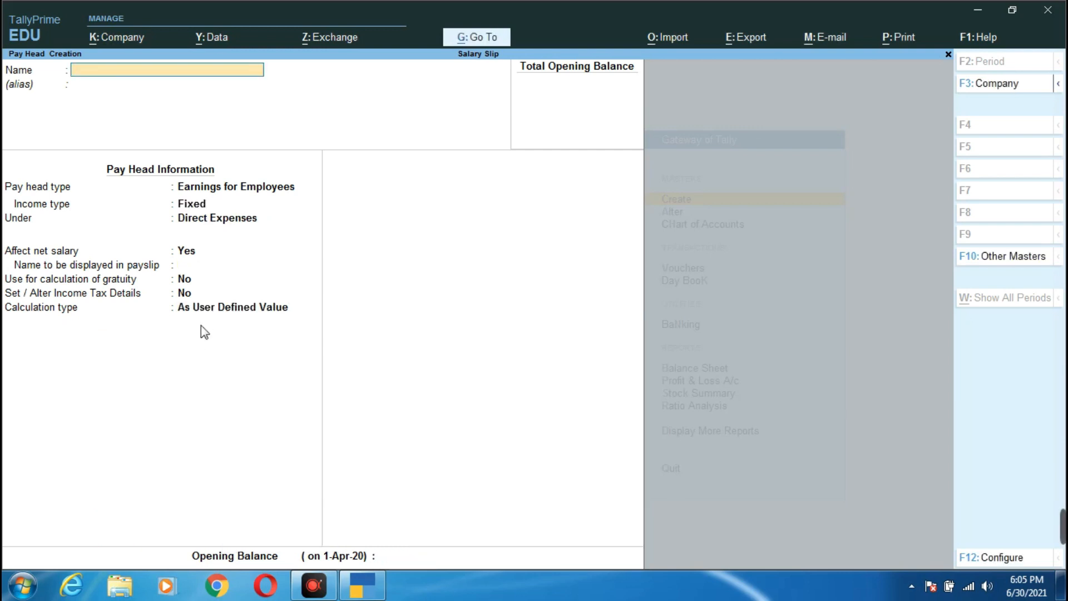
- Create pay head 'TA' as a variable employee earning under Indirect Expenses
{"action": "type", "text": "TA"}
{"action": "key", "text": "Return"}
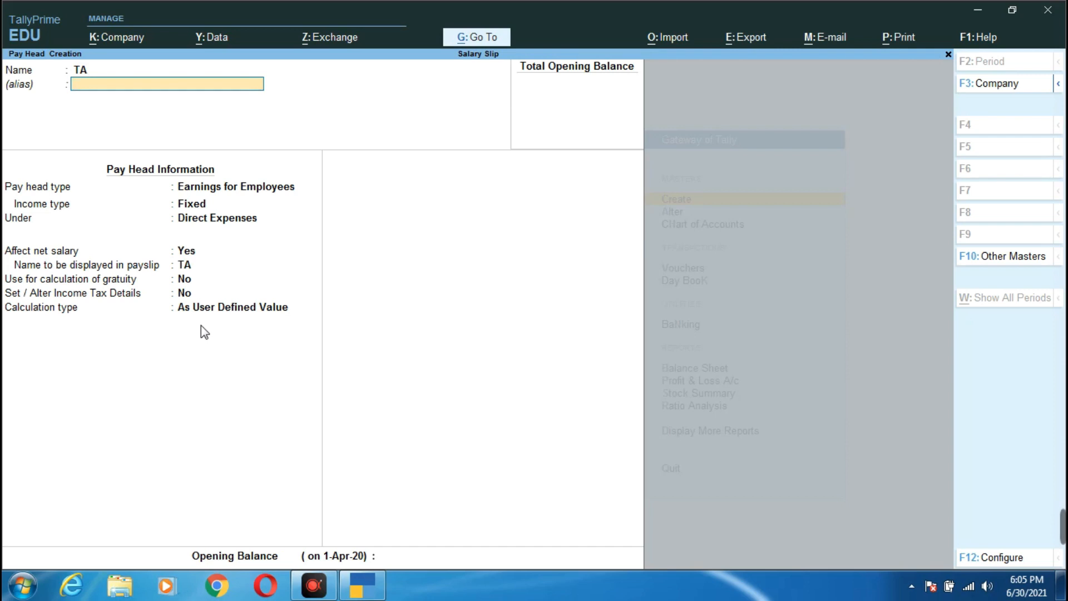
{"action": "key", "text": "Return"}
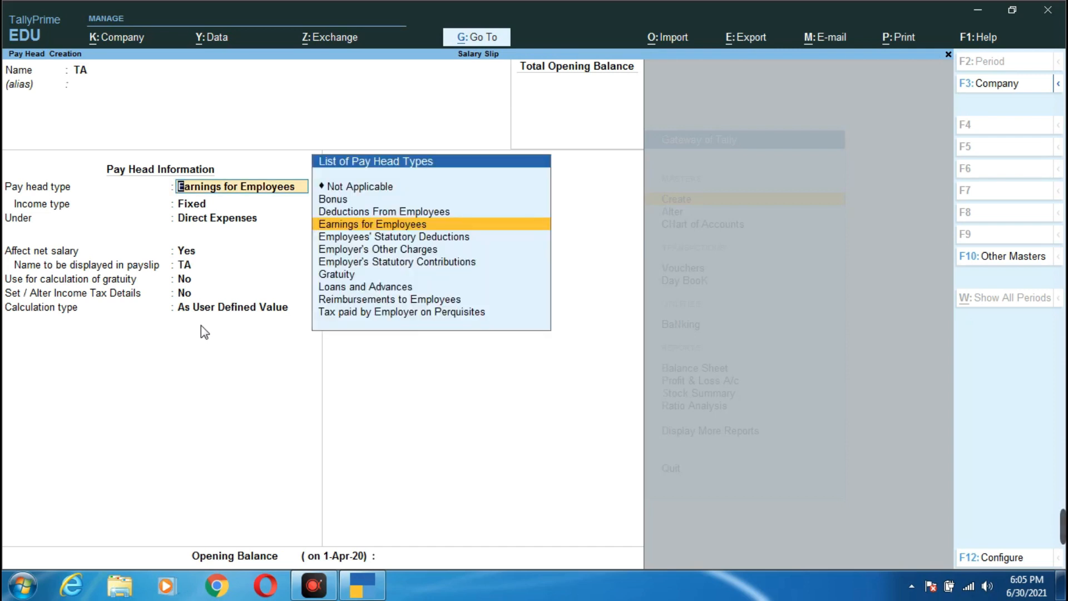
{"action": "key", "text": "Return"}
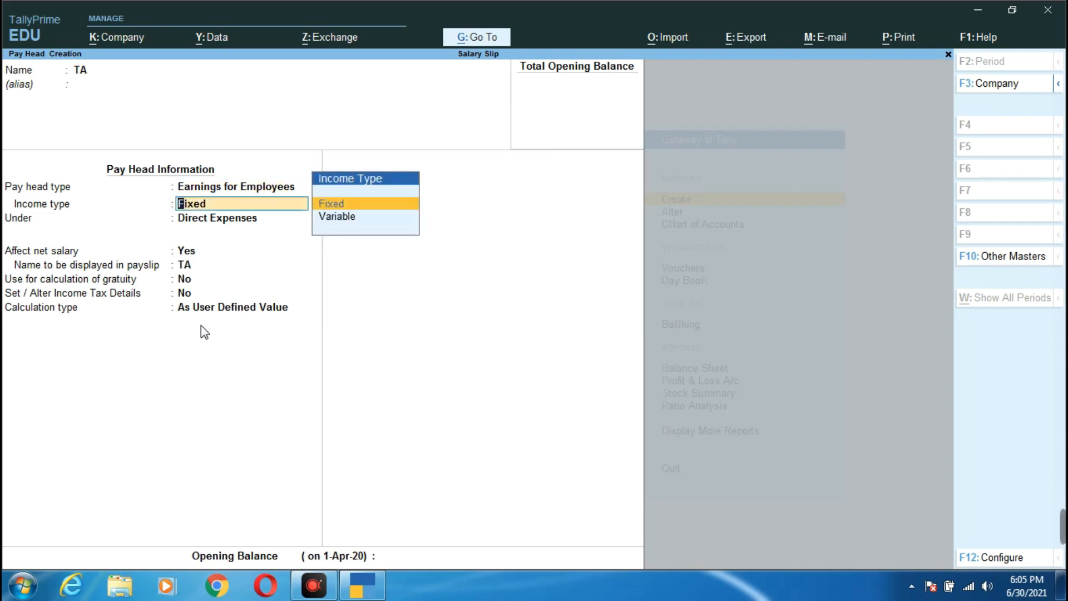
{"action": "key", "text": "Down"}
{"action": "key", "text": "Return"}
{"action": "key", "text": "Down"}
{"action": "key", "text": "Down"}
{"action": "key", "text": "Down"}
{"action": "key", "text": "Return"}
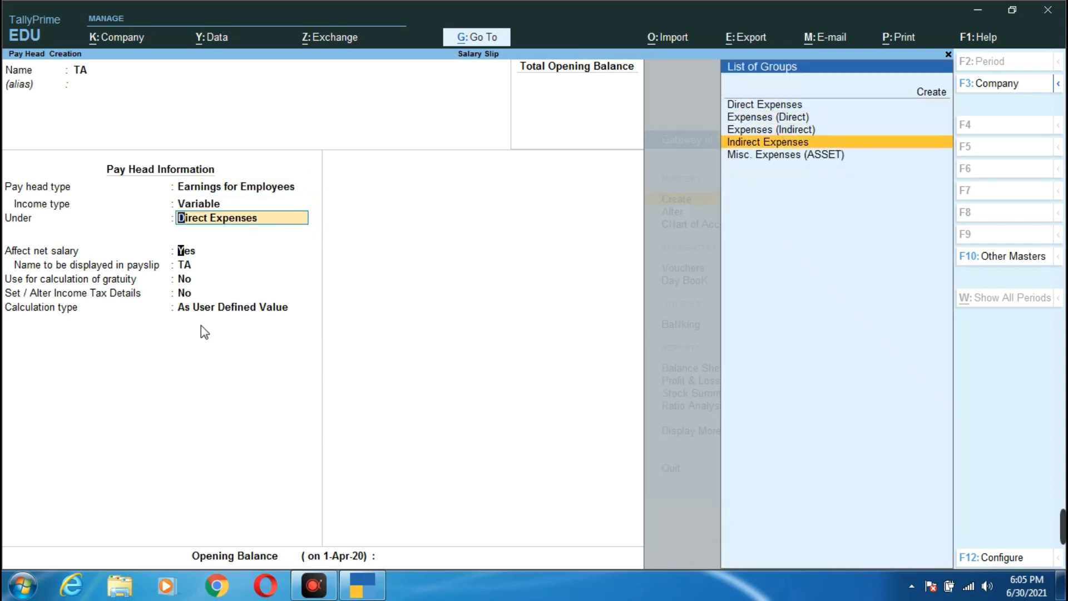
{"action": "key", "text": "Return"}
{"action": "key", "text": "Return"}
- Compute TA as 10% of Basic Salary on a specified formula and save it
{"action": "key", "text": "Return"}
{"action": "key", "text": "Return"}
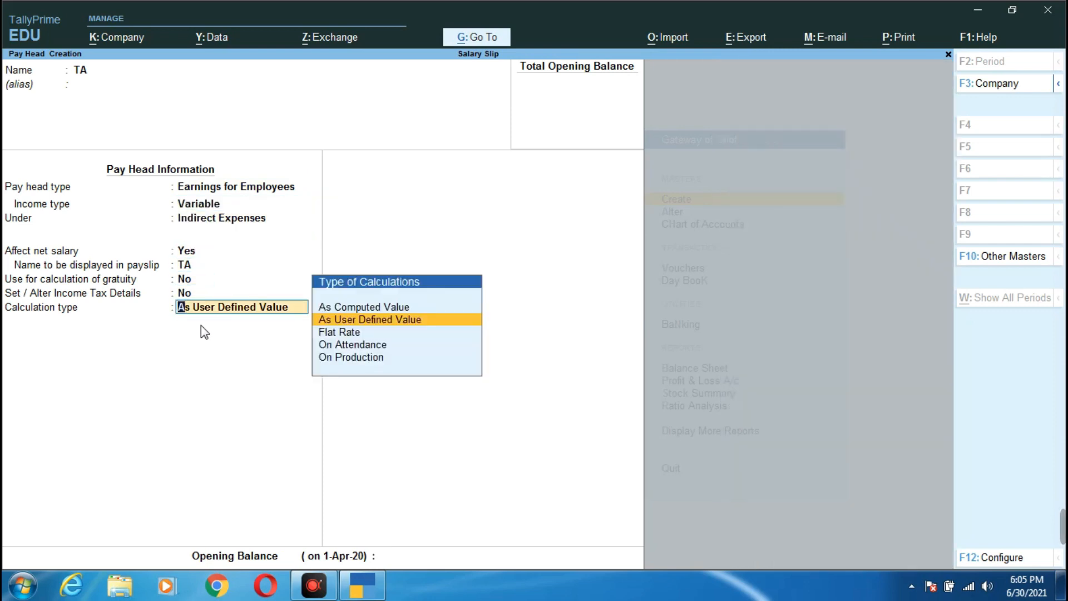
{"action": "key", "text": "Up"}
{"action": "key", "text": "Return"}
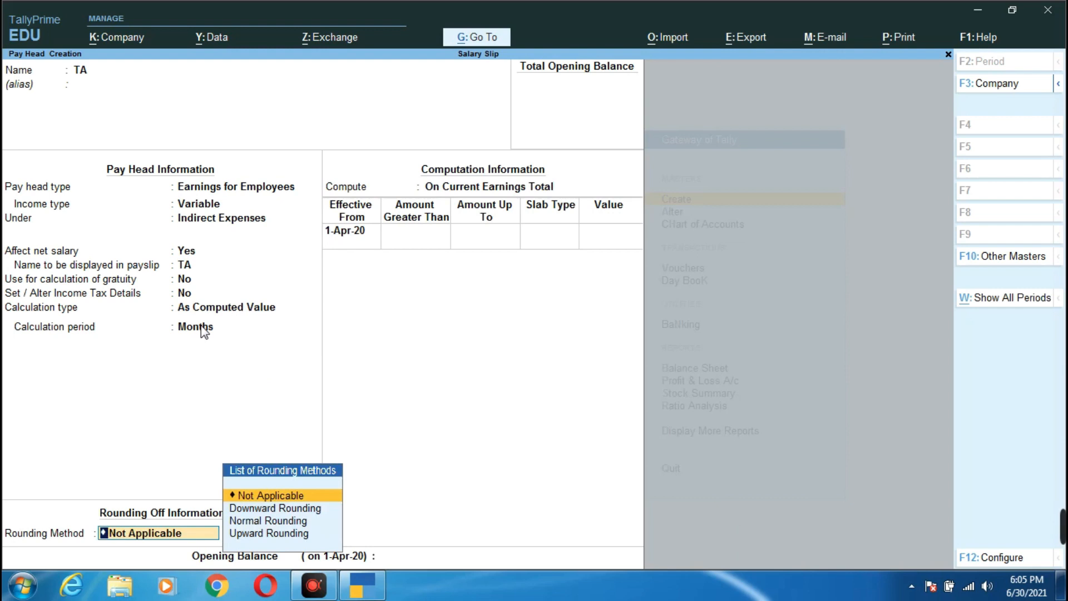
{"action": "key", "text": "Return"}
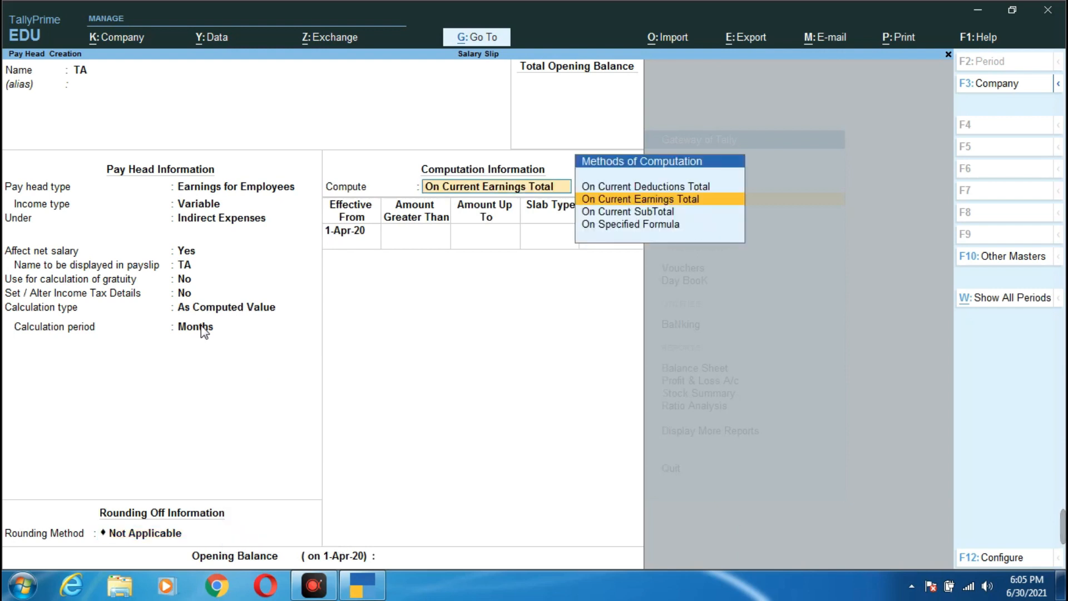
{"action": "key", "text": "Down"}
{"action": "key", "text": "Down"}
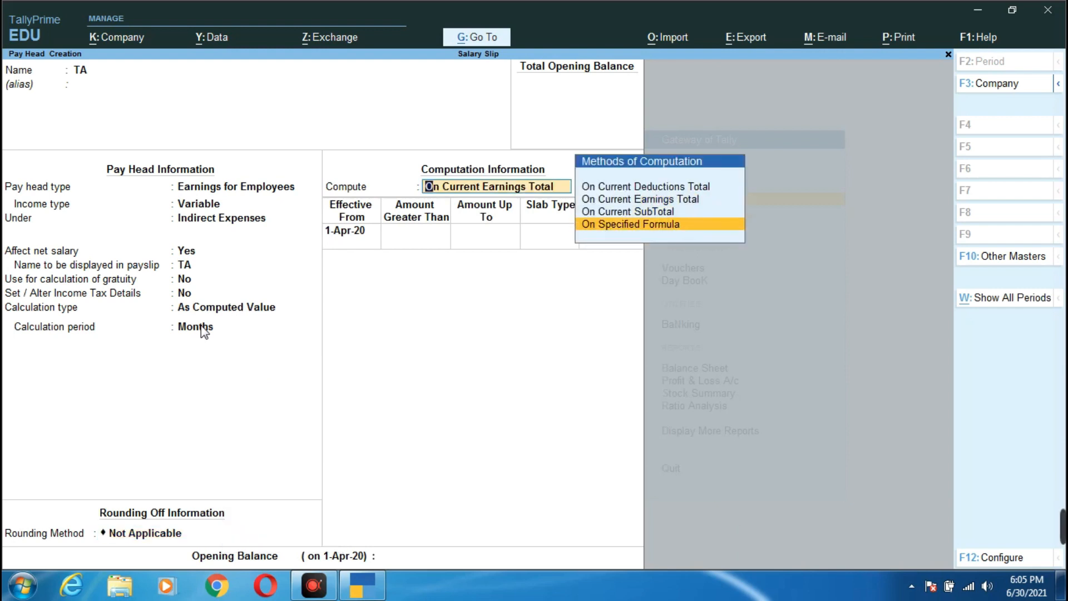
{"action": "key", "text": "Return"}
{"action": "key", "text": "Return"}
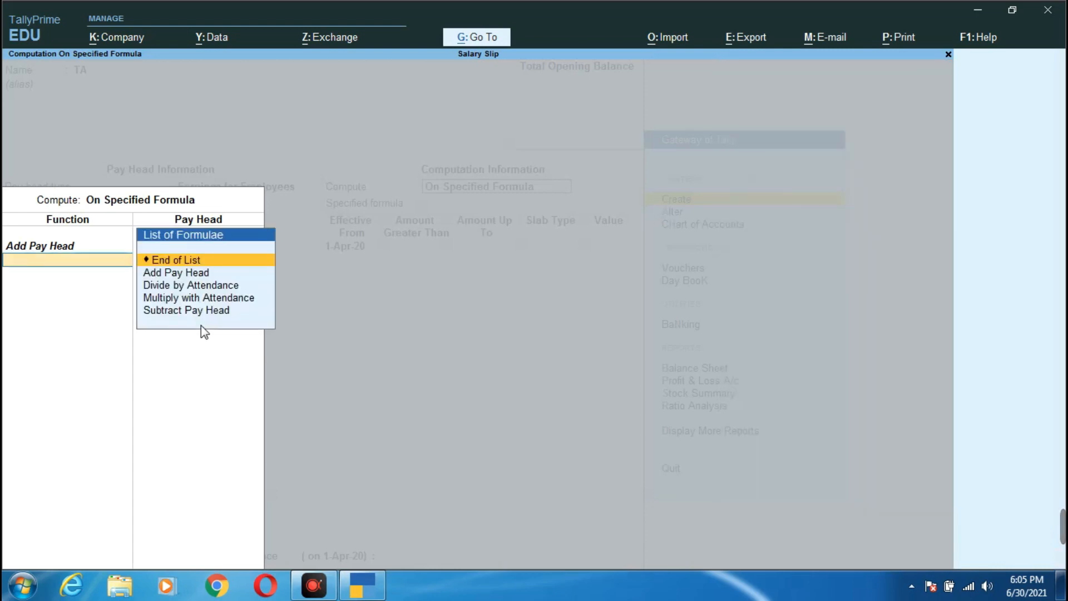
{"action": "key", "text": "Return"}
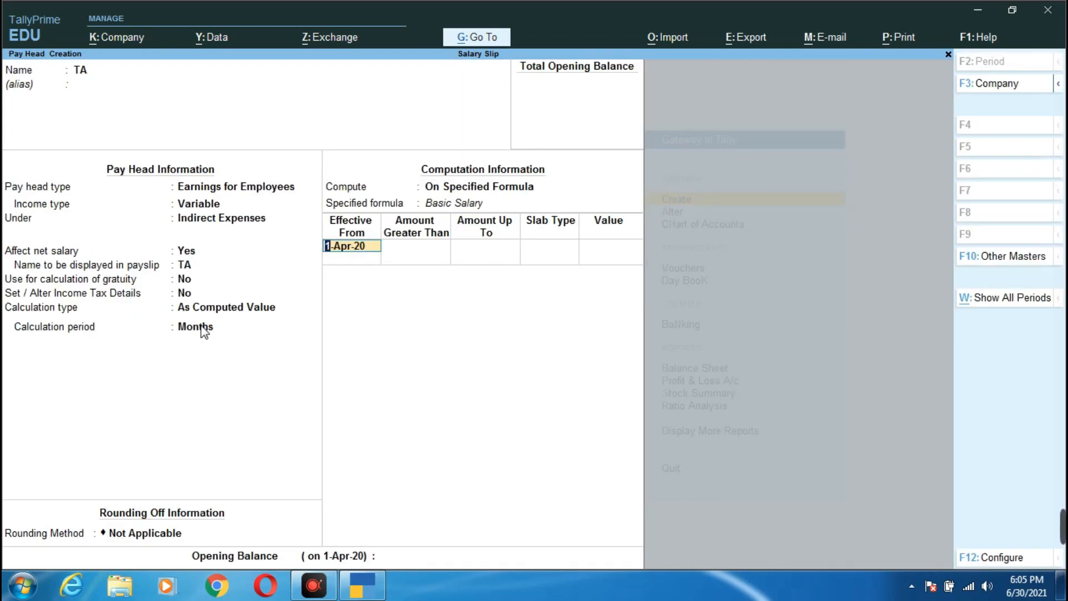
{"action": "key", "text": "Return"}
{"action": "key", "text": "Return"}
{"action": "key", "text": "Return"}
{"action": "key", "text": "Return"}
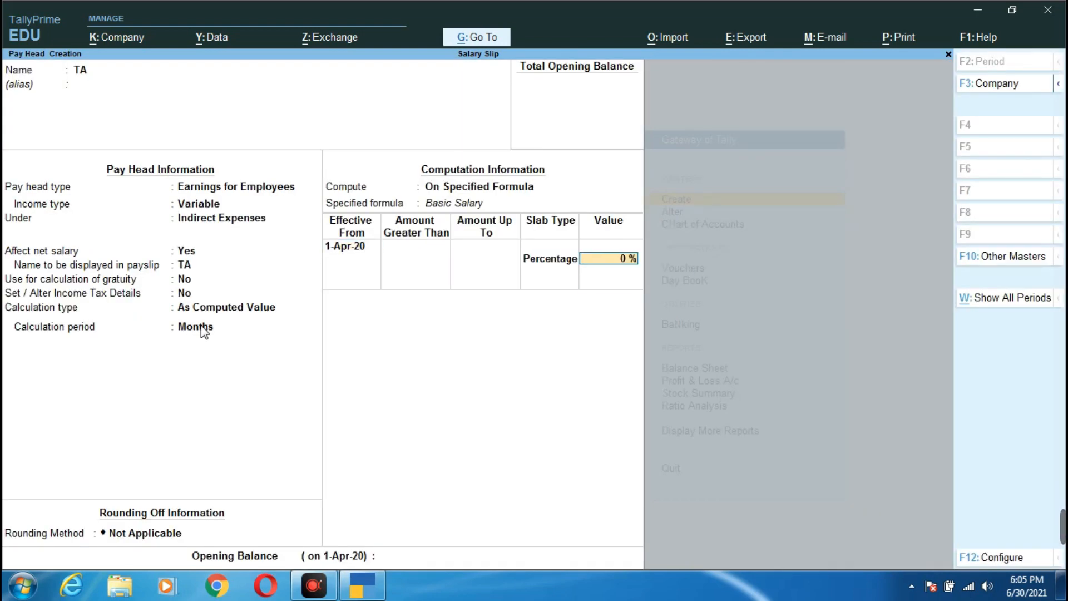
{"action": "key", "text": "BackSpace"}
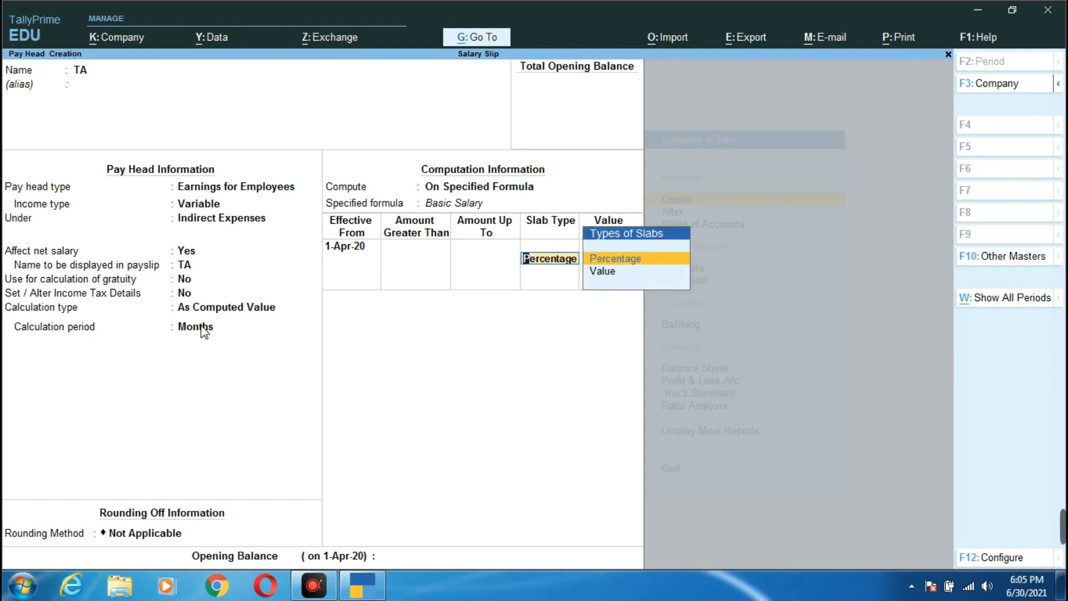
{"action": "key", "text": "Return"}
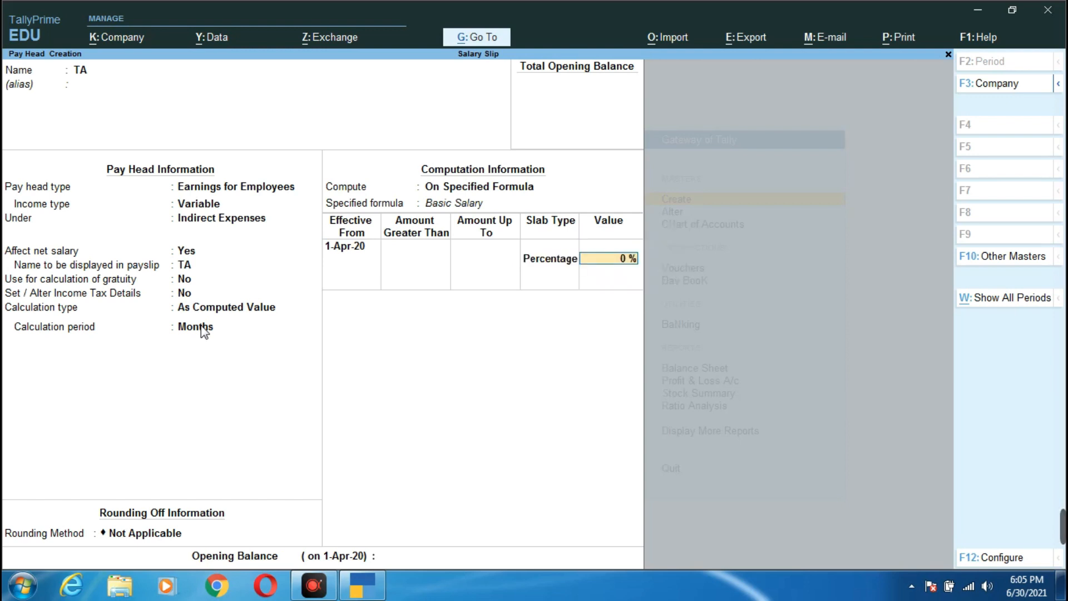
{"action": "type", "text": "10"}
{"action": "key", "text": "Return"}
{"action": "key", "text": "Return"}
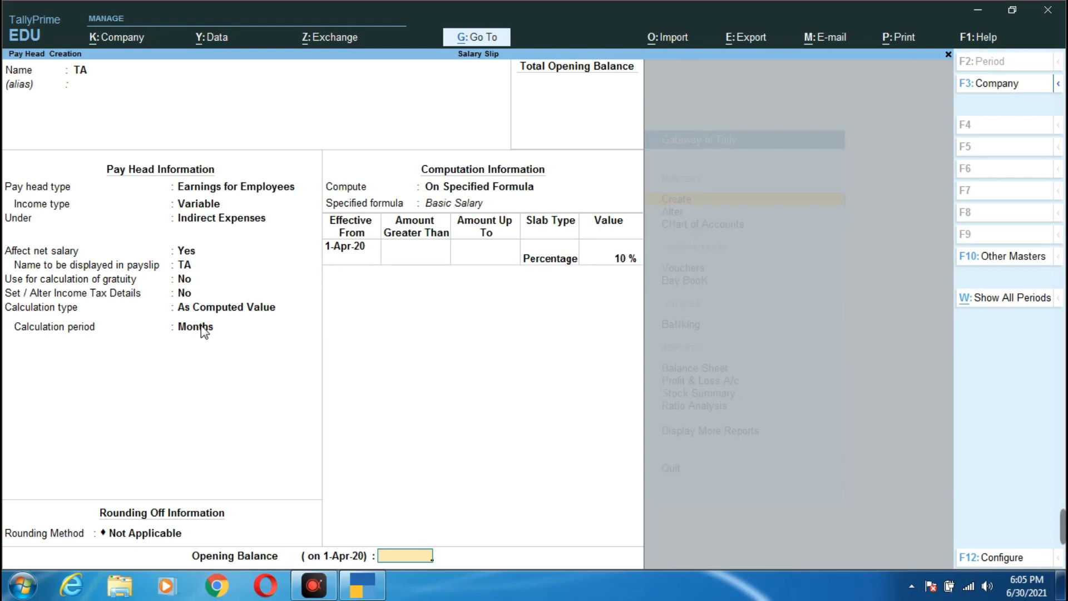
{"action": "key", "text": "Return"}
{"action": "key", "text": "Return"}
- Create pay head 'DA' as a variable employee earning under Indirect Expenses
{"action": "type", "text": "DA"}
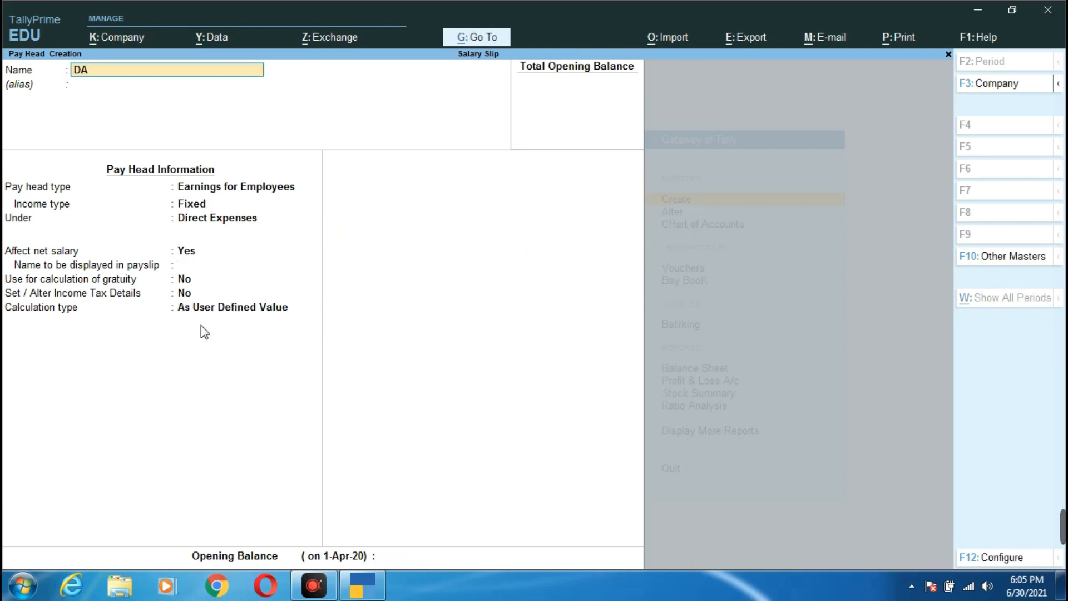
{"action": "key", "text": "Return"}
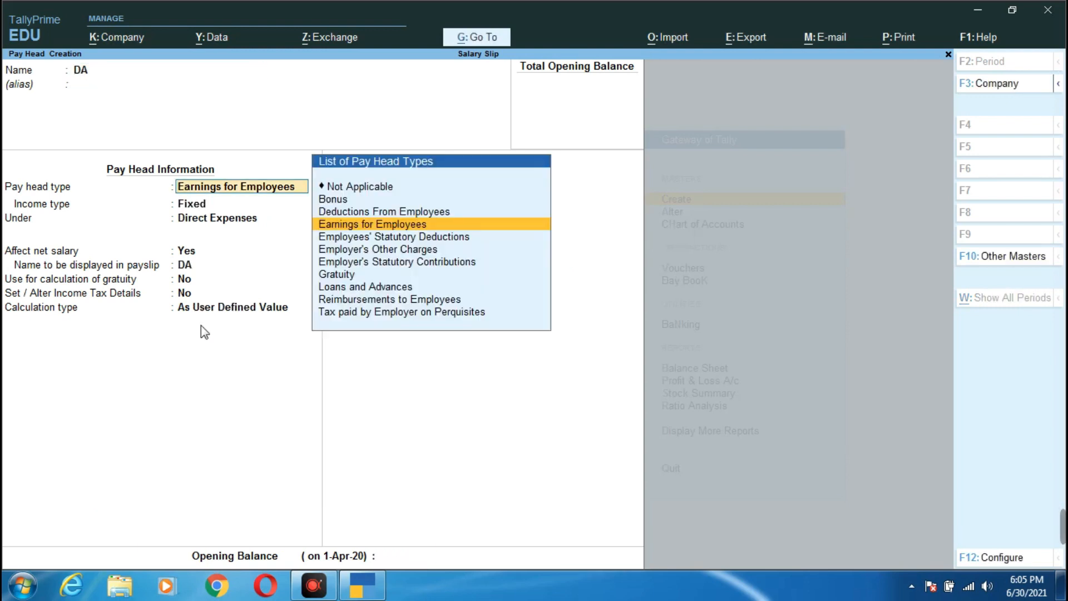
{"action": "key", "text": "Return"}
{"action": "key", "text": "Down"}
{"action": "key", "text": "Return"}
{"action": "key", "text": "Down"}
{"action": "key", "text": "Down"}
{"action": "key", "text": "Down"}
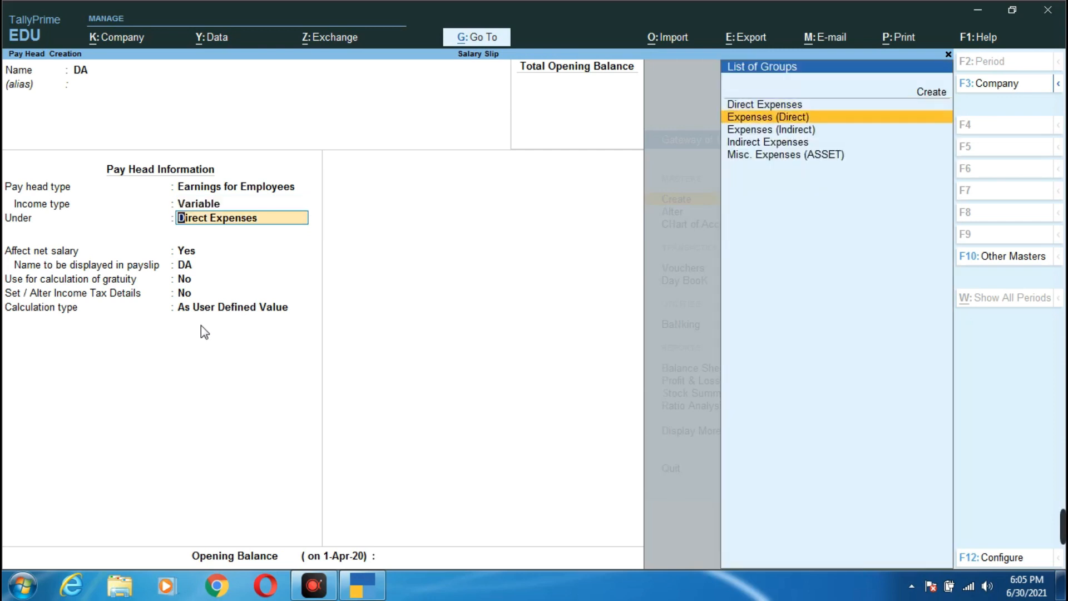
{"action": "key", "text": "Return"}
{"action": "key", "text": "Return"}
{"action": "key", "text": "Return"}
{"action": "key", "text": "Return"}
{"action": "key", "text": "Return"}
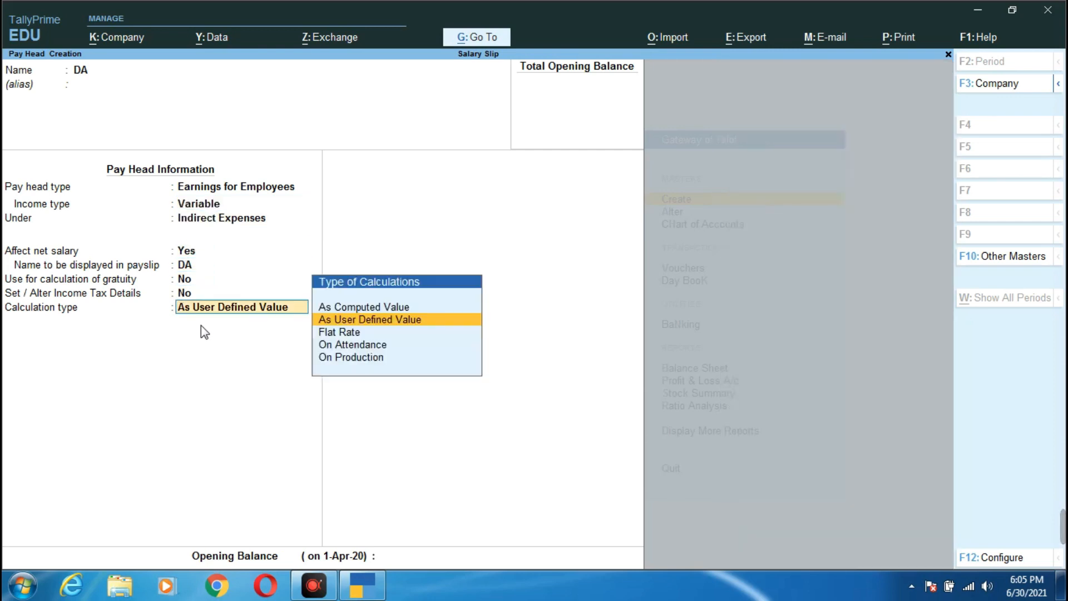
- Compute DA as 30% of Basic Salary on a specified formula and save it
{"action": "key", "text": "Up"}
{"action": "key", "text": "Return"}
{"action": "key", "text": "Return"}
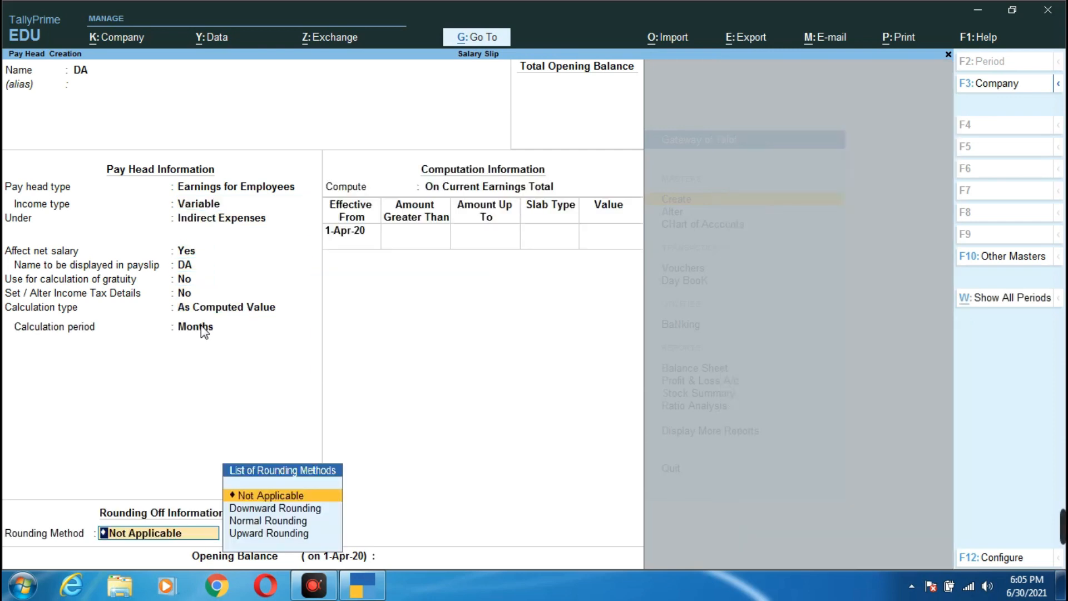
{"action": "key", "text": "Return"}
{"action": "key", "text": "Down"}
{"action": "key", "text": "Down"}
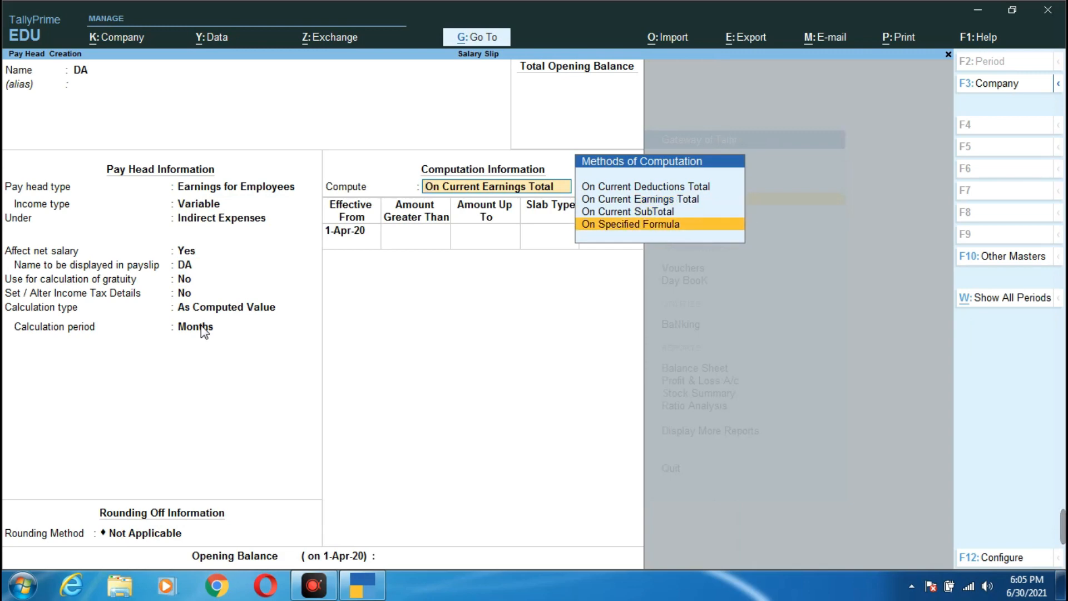
{"action": "key", "text": "Return"}
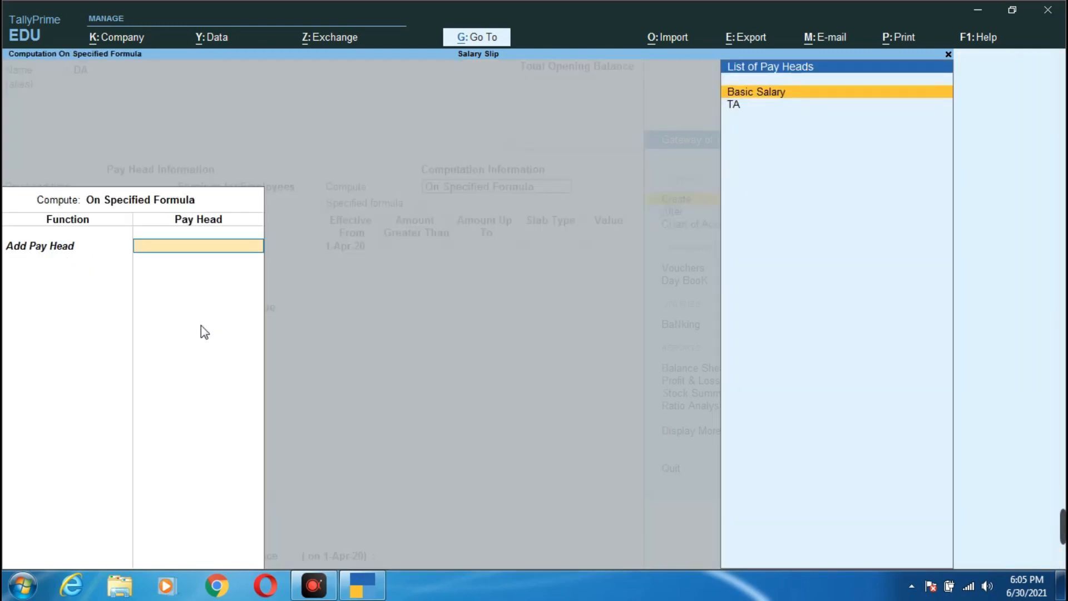
{"action": "key", "text": "Return"}
{"action": "key", "text": "Return"}
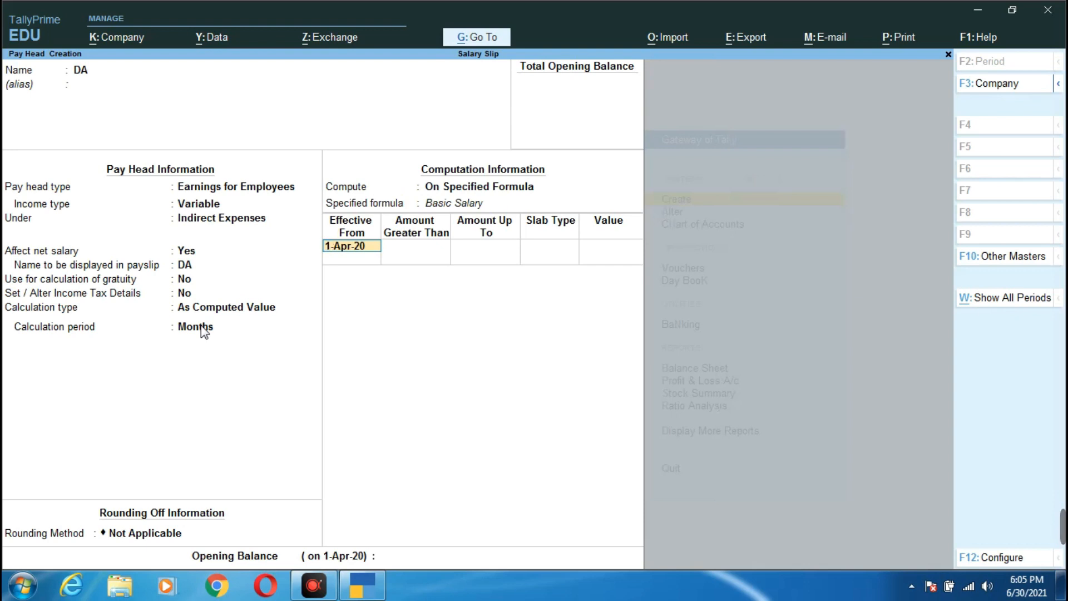
{"action": "key", "text": "Return"}
{"action": "key", "text": "Return"}
{"action": "key", "text": "Return"}
{"action": "key", "text": "Return"}
{"action": "type", "text": "30"}
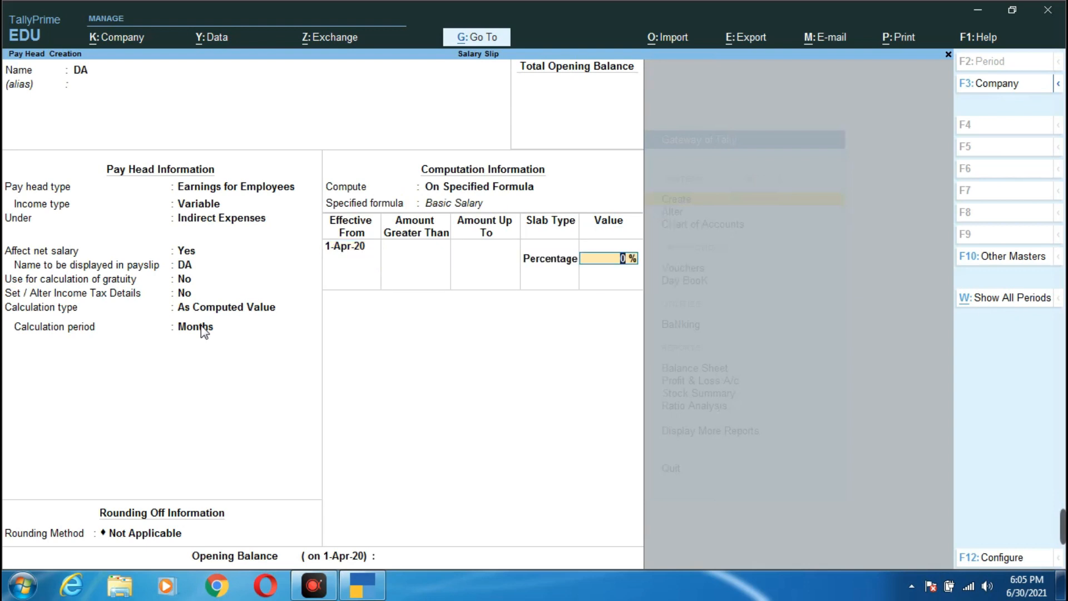
{"action": "key", "text": "Return"}
{"action": "key", "text": "Return"}
{"action": "key", "text": "Return"}
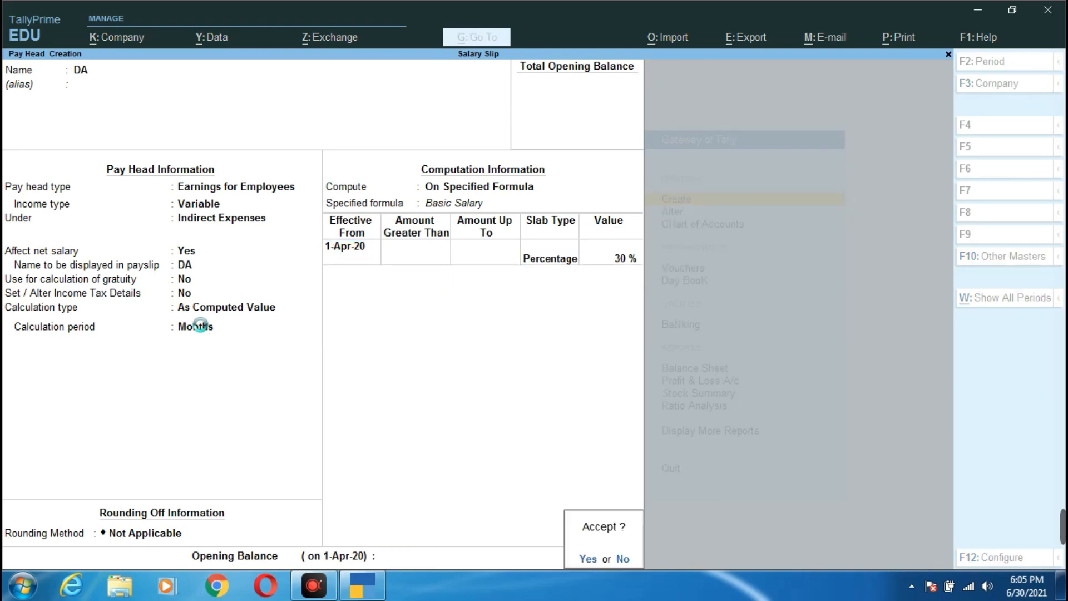
{"action": "key", "text": "Return"}
- Name the pay head HRA as a variable Earnings for Employees under Indirect Expenses
{"action": "type", "text": "HRA"}
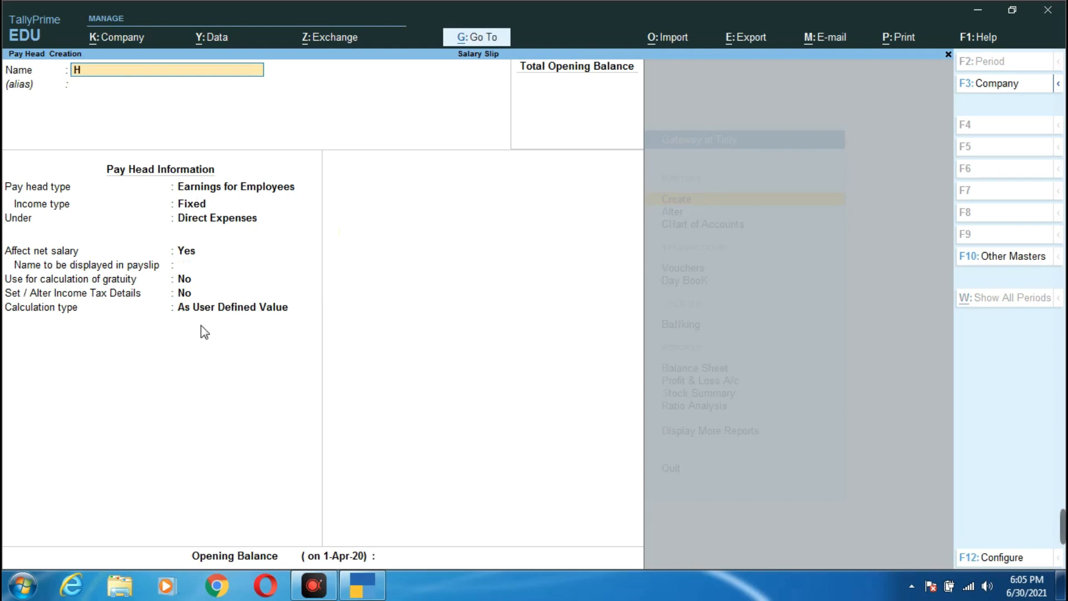
{"action": "key", "text": "Return"}
{"action": "key", "text": "Return"}
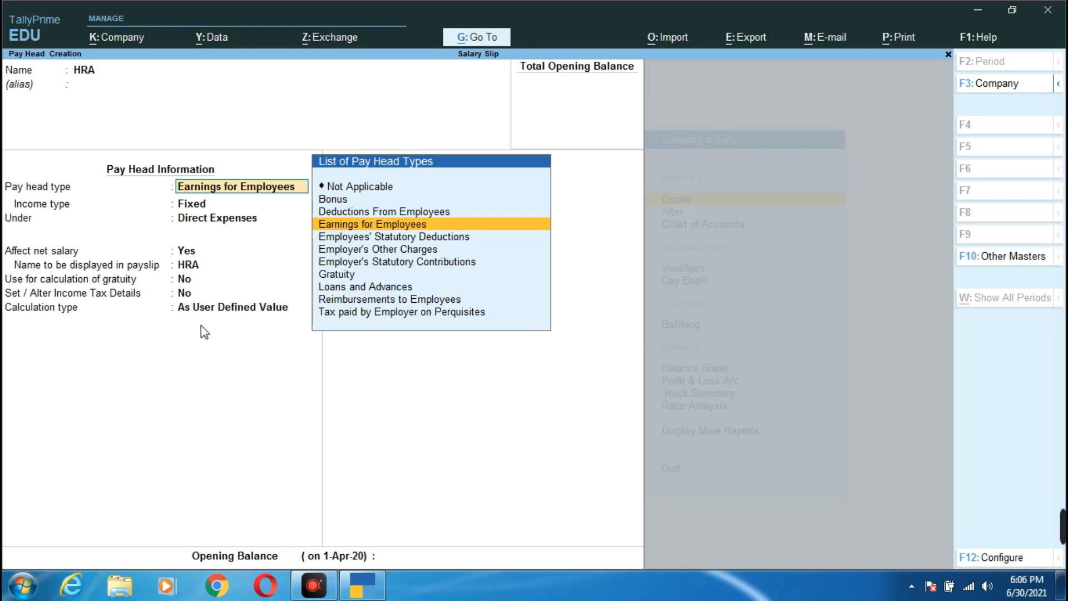
{"action": "key", "text": "Return"}
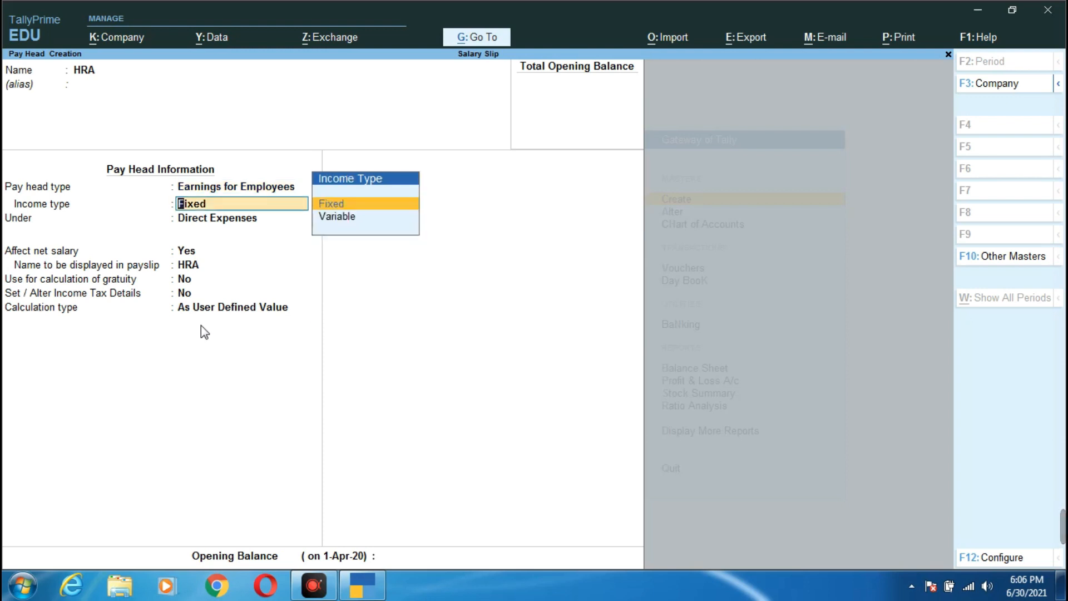
{"action": "key", "text": "Down"}
{"action": "key", "text": "Return"}
{"action": "key", "text": "Down"}
{"action": "key", "text": "Down"}
{"action": "key", "text": "Down"}
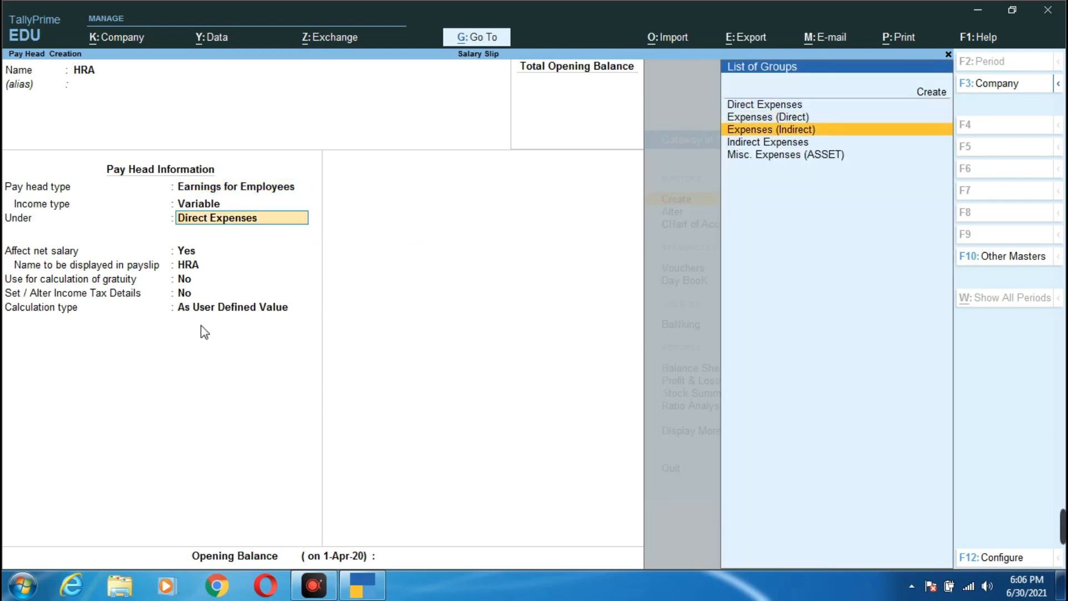
{"action": "key", "text": "Return"}
{"action": "key", "text": "Return"}
{"action": "key", "text": "Return"}
{"action": "key", "text": "Return"}
{"action": "key", "text": "Return"}
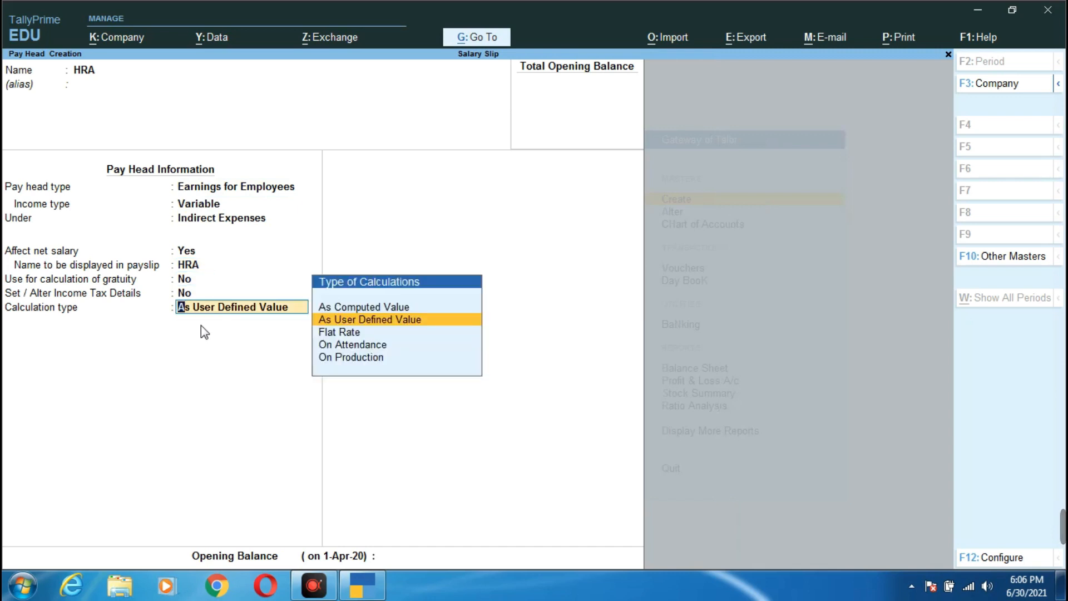
- Compute HRA as a monthly computed value: 20% of Basic Salary by specified formula
{"action": "key", "text": "Up"}
{"action": "key", "text": "Return"}
{"action": "key", "text": "Return"}
{"action": "key", "text": "Return"}
{"action": "key", "text": "Down"}
{"action": "key", "text": "Down"}
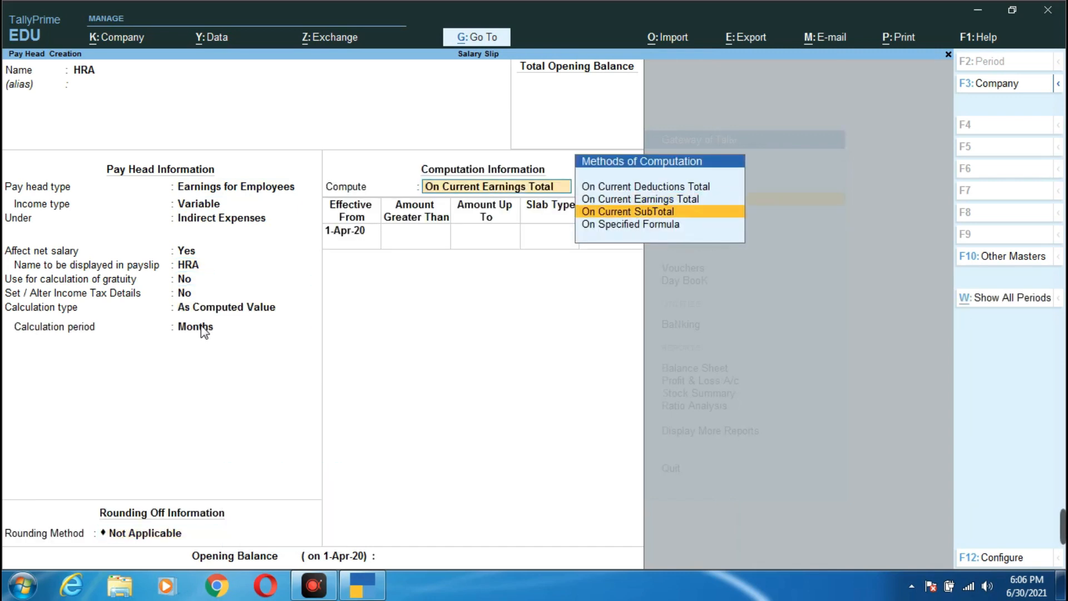
{"action": "key", "text": "Return"}
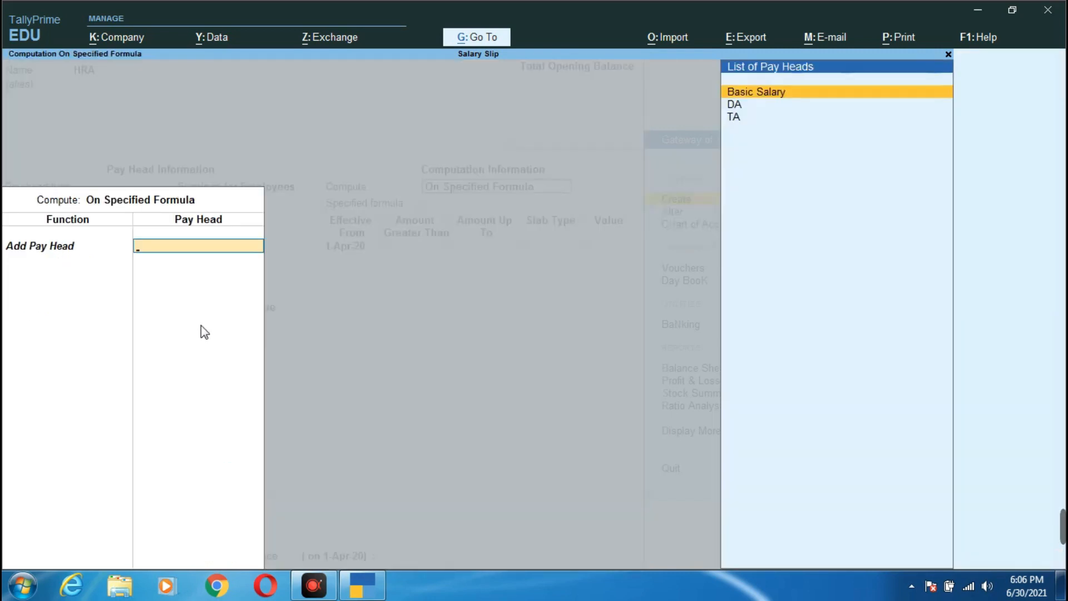
{"action": "key", "text": "Return"}
{"action": "key", "text": "Return"}
{"action": "key", "text": "Return"}
{"action": "key", "text": "Return"}
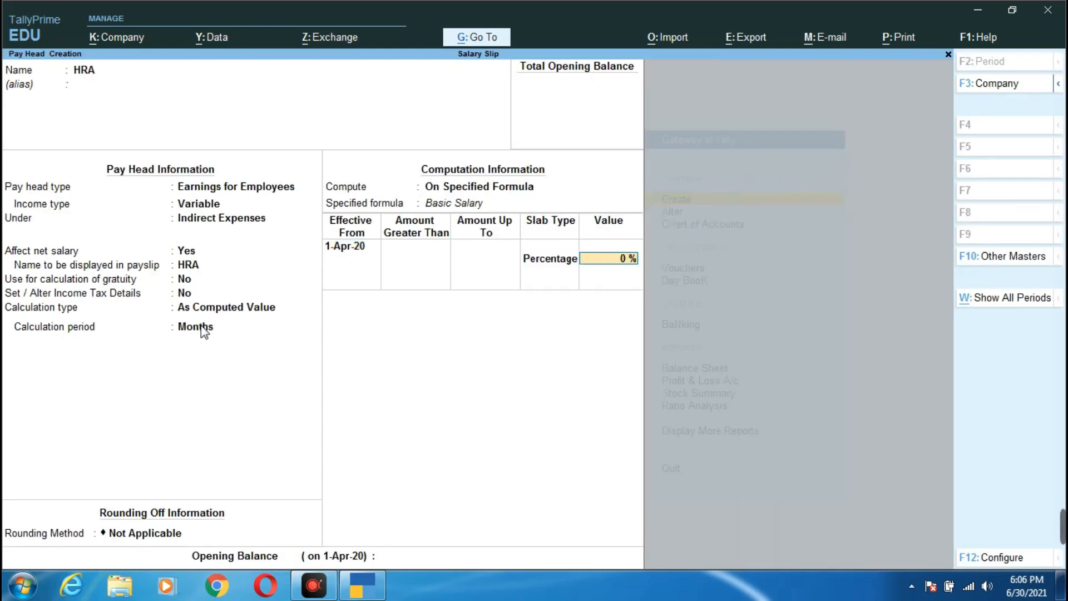
{"action": "type", "text": "20"}
{"action": "key", "text": "Return"}
{"action": "key", "text": "Return"}
{"action": "key", "text": "Return"}
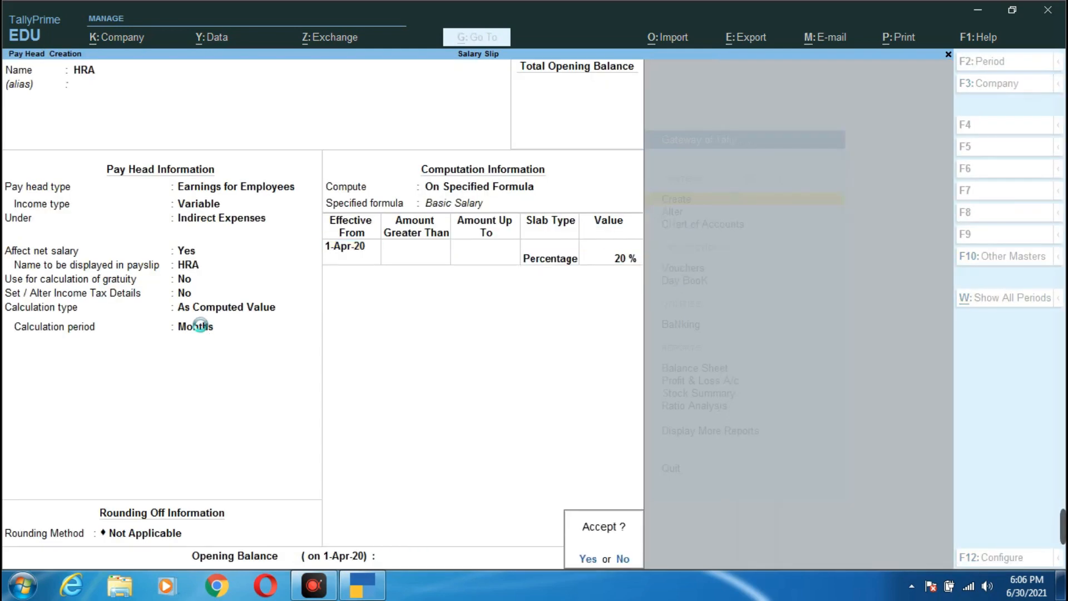
{"action": "key", "text": "Return"}
- Name the pay head MA as a variable Earnings for Employees under Indirect Expenses
{"action": "type", "text": "M"}
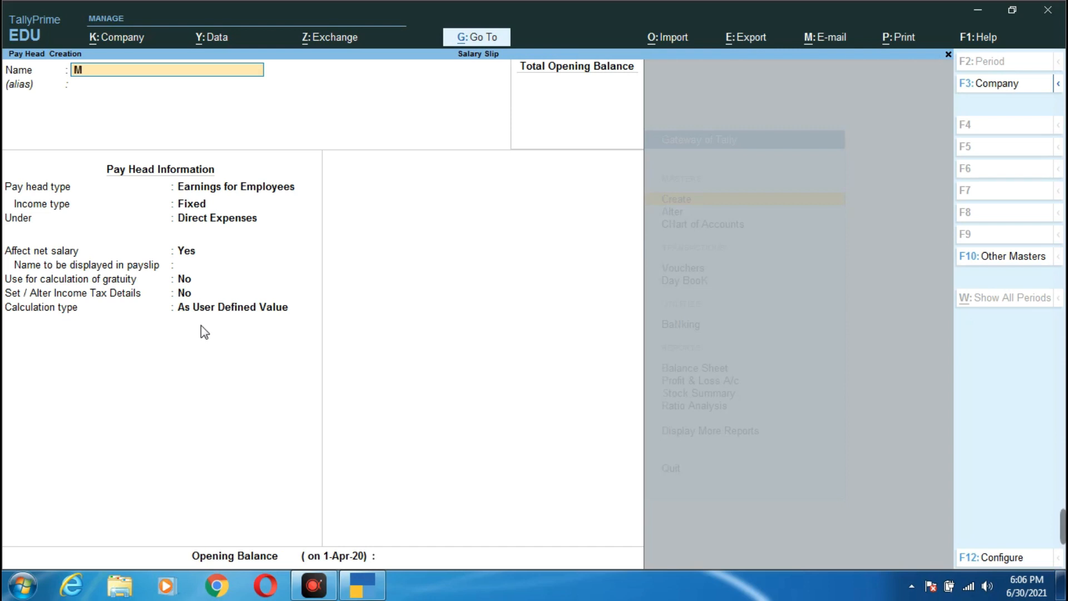
{"action": "type", "text": "A"}
{"action": "key", "text": "Return"}
{"action": "key", "text": "Return"}
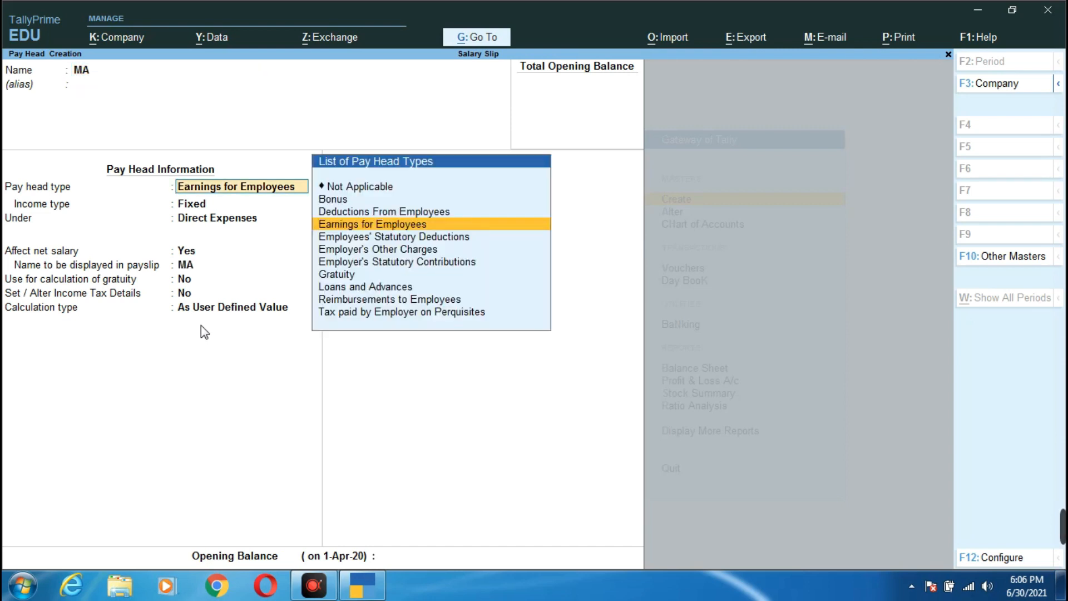
{"action": "key", "text": "Return"}
{"action": "key", "text": "Down"}
{"action": "key", "text": "Return"}
{"action": "key", "text": "Down"}
{"action": "key", "text": "Down"}
{"action": "key", "text": "Down"}
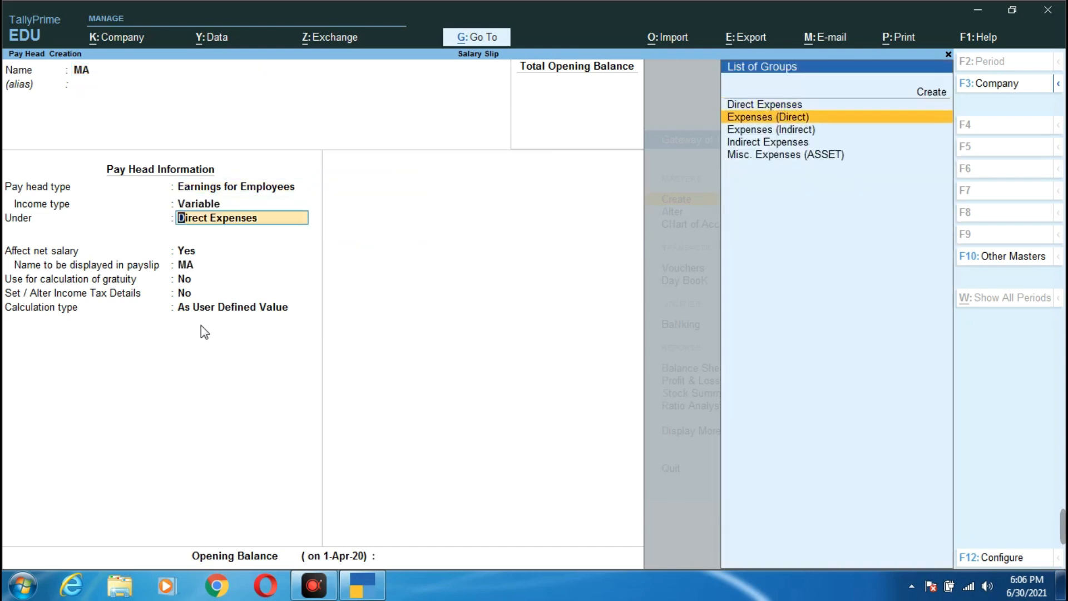
{"action": "key", "text": "Return"}
{"action": "key", "text": "Return"}
{"action": "key", "text": "Return"}
{"action": "key", "text": "Return"}
- Compute MA as 10% of Basic Salary on a specified formula and save it
{"action": "key", "text": "Return"}
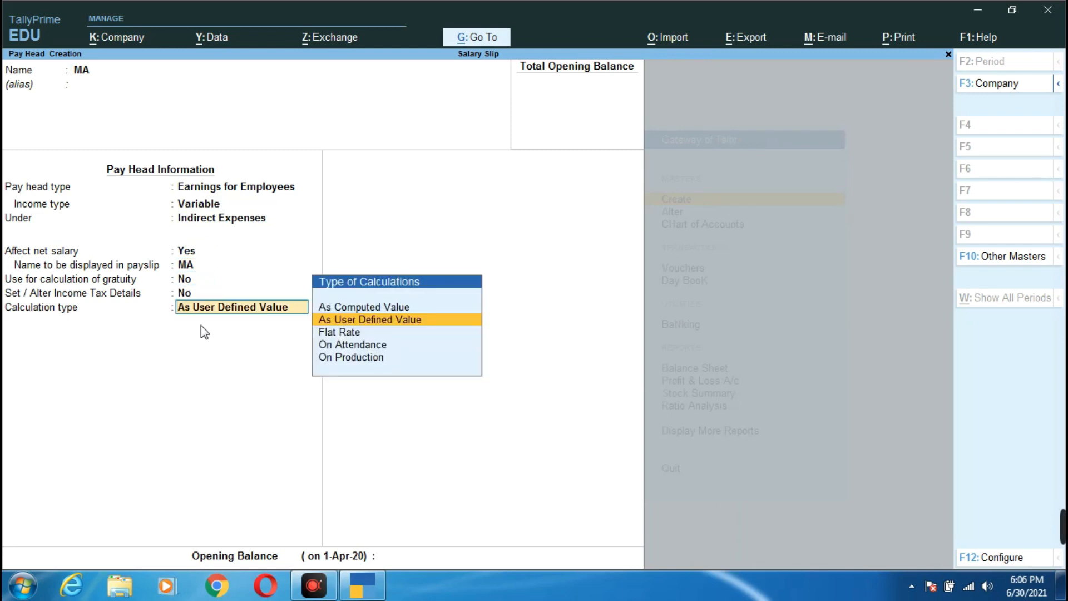
{"action": "key", "text": "Up"}
{"action": "key", "text": "Return"}
{"action": "key", "text": "Return"}
{"action": "key", "text": "Return"}
{"action": "key", "text": "Return"}
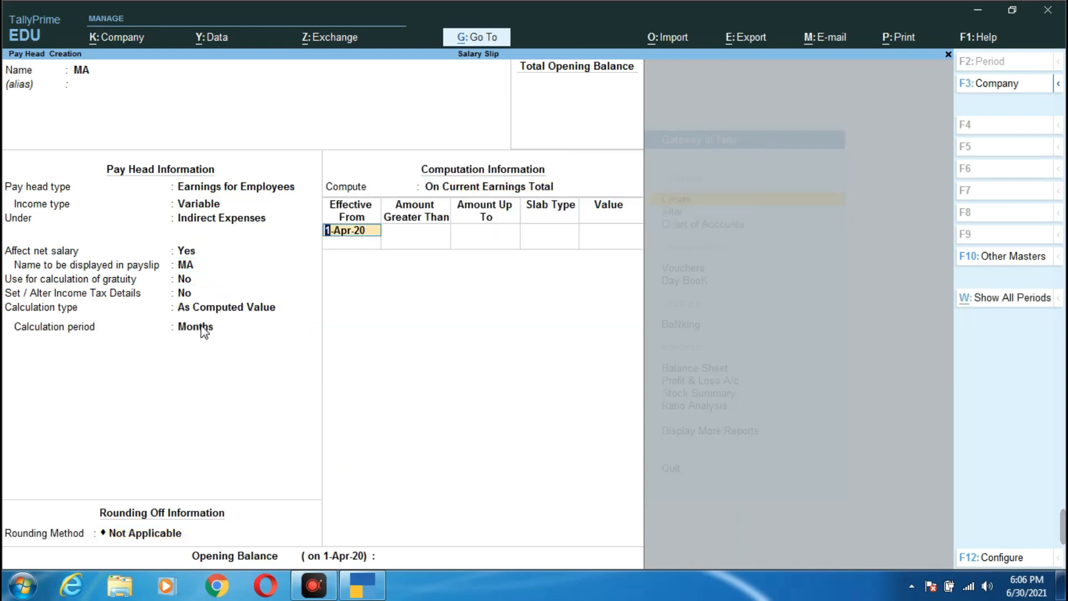
{"action": "key", "text": "Return"}
{"action": "key", "text": "Return"}
{"action": "key", "text": "Return"}
{"action": "key", "text": "BackSpace"}
{"action": "key", "text": "BackSpace"}
{"action": "key", "text": "BackSpace"}
{"action": "key", "text": "BackSpace"}
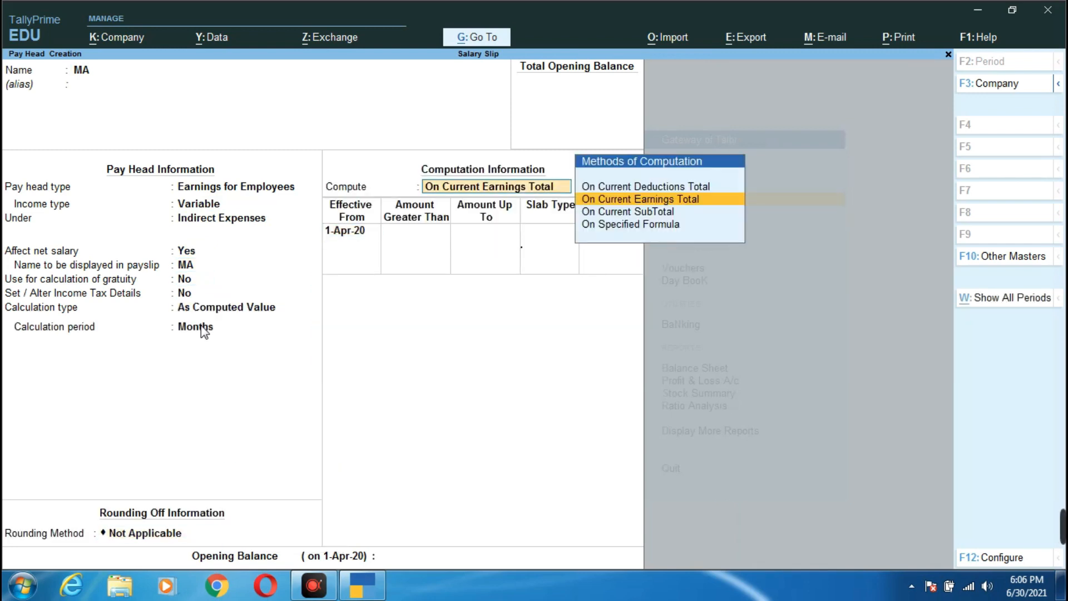
{"action": "key", "text": "Down"}
{"action": "key", "text": "Down"}
{"action": "key", "text": "Return"}
{"action": "key", "text": "Return"}
{"action": "key", "text": "Return"}
{"action": "key", "text": "Return"}
{"action": "key", "text": "Return"}
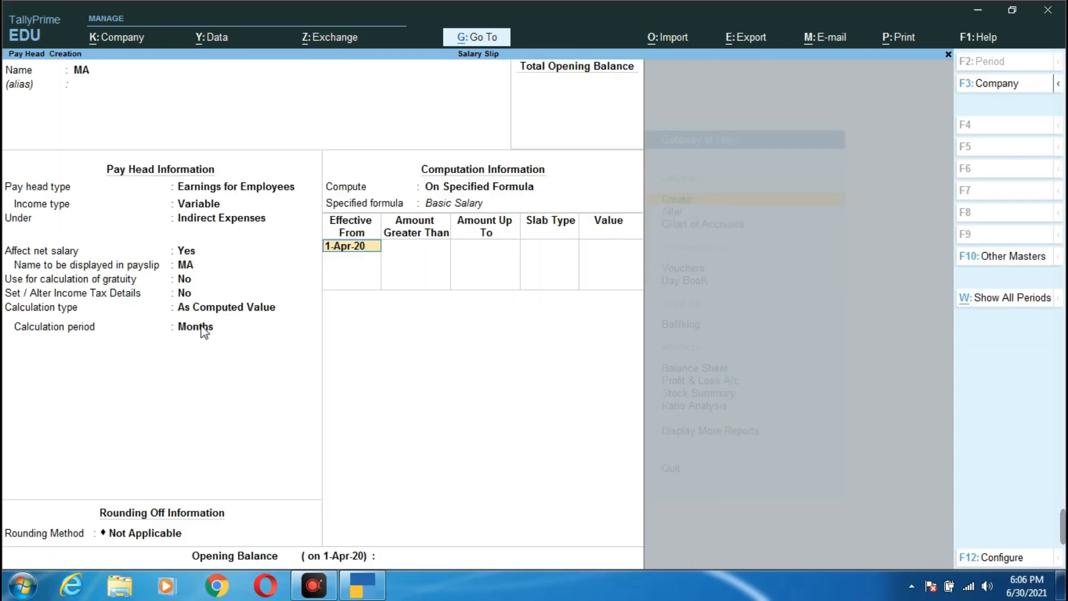
{"action": "key", "text": "Return"}
{"action": "type", "text": "10"}
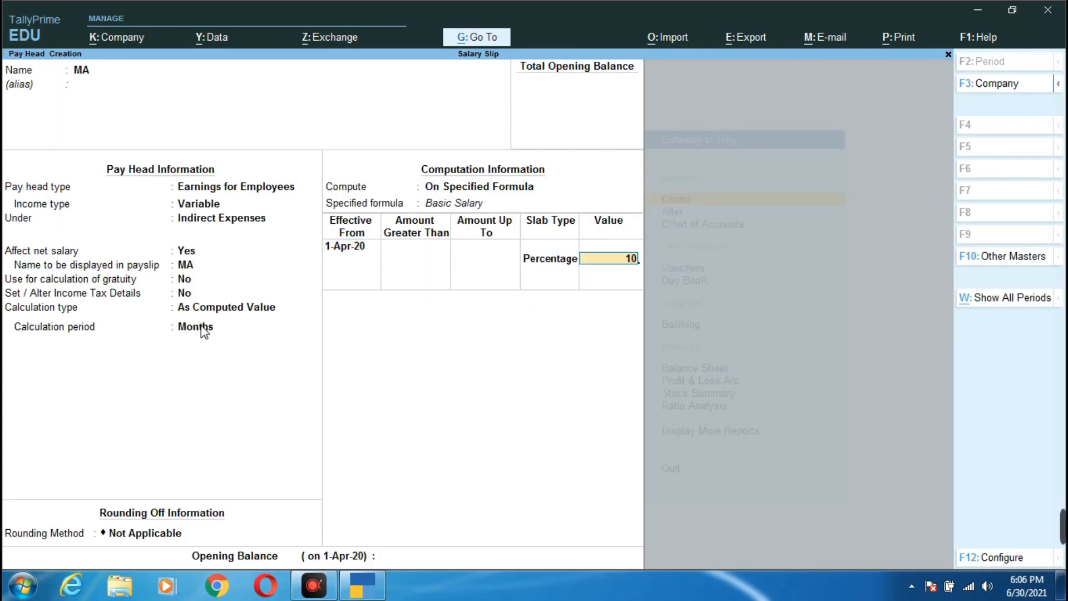
{"action": "key", "text": "Return"}
{"action": "key", "text": "Return"}
{"action": "key", "text": "Return"}
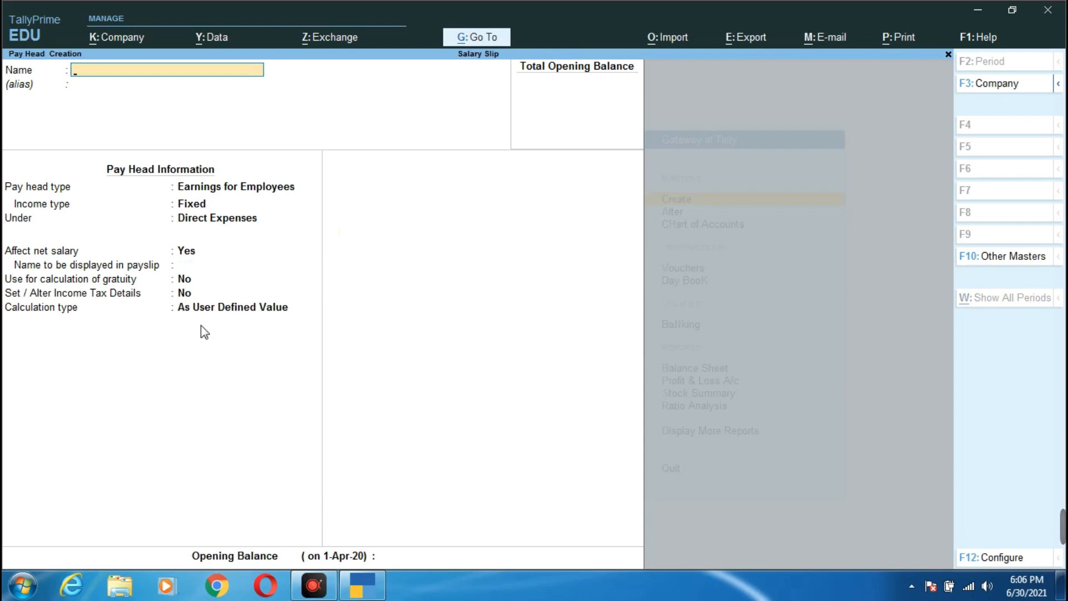
- Name the pay head PF as a Deductions From Employees type under Current Liabilities
{"action": "type", "text": "PF"}
{"action": "key", "text": "Return"}
{"action": "key", "text": "Return"}
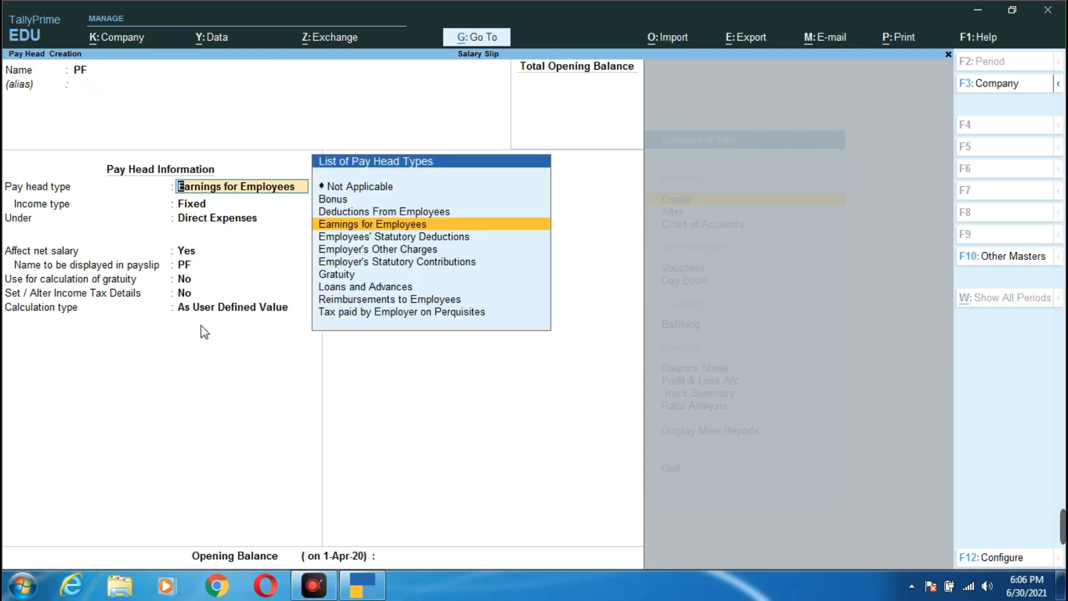
{"action": "key", "text": "Up"}
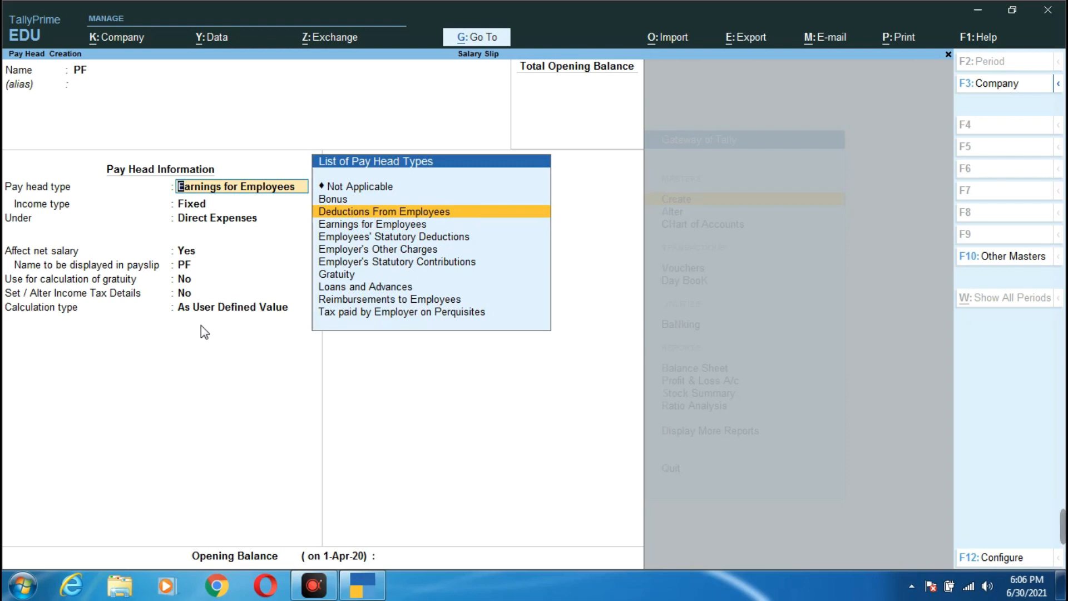
{"action": "key", "text": "Return"}
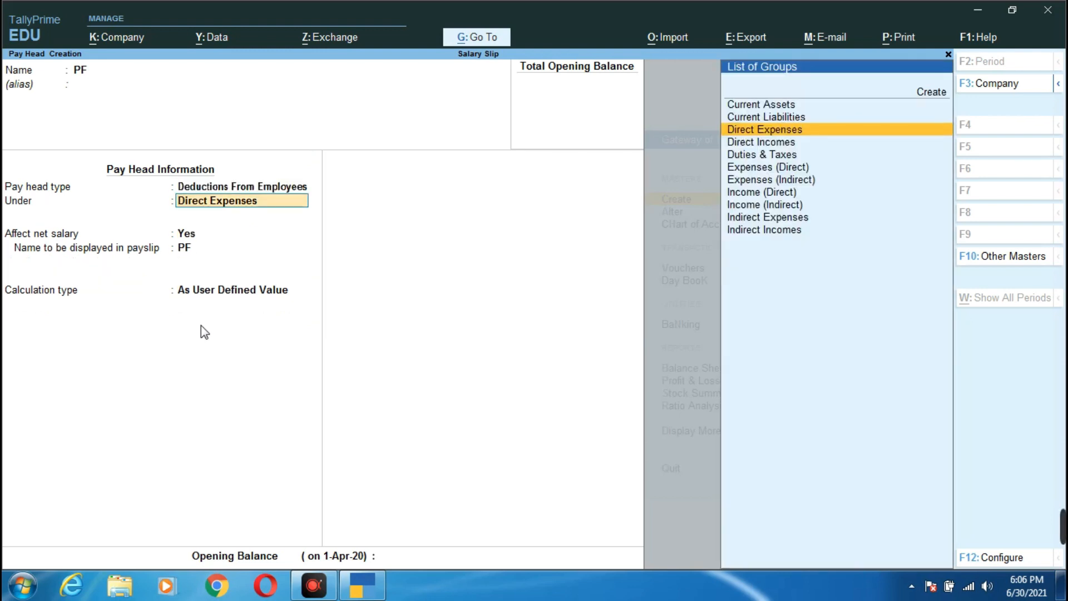
{"action": "key", "text": "Down"}
{"action": "key", "text": "Up"}
{"action": "key", "text": "Up"}
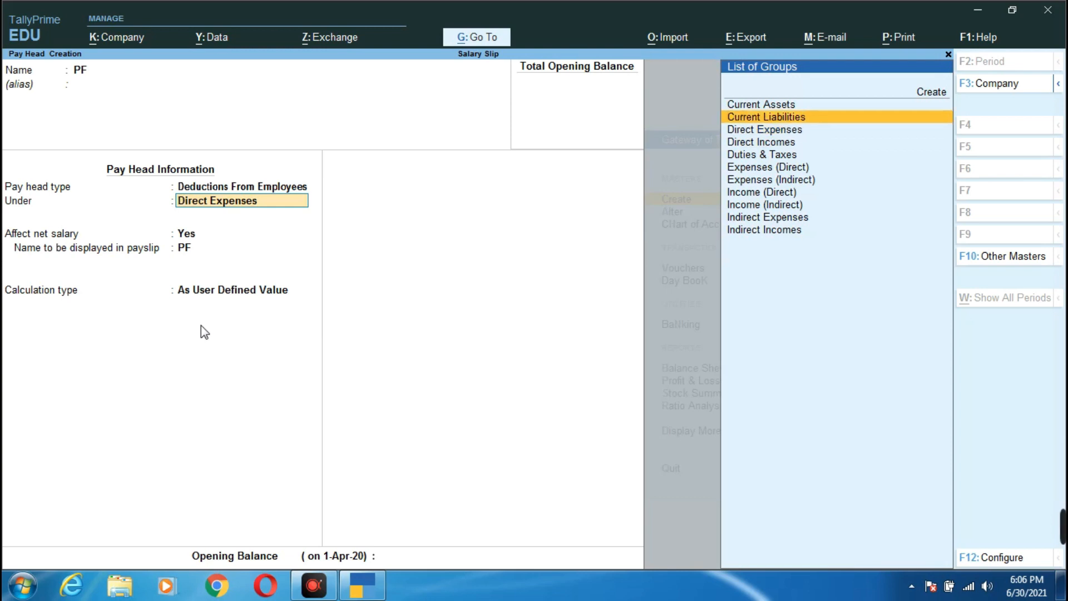
{"action": "key", "text": "Return"}
{"action": "key", "text": "Return"}
{"action": "key", "text": "Return"}
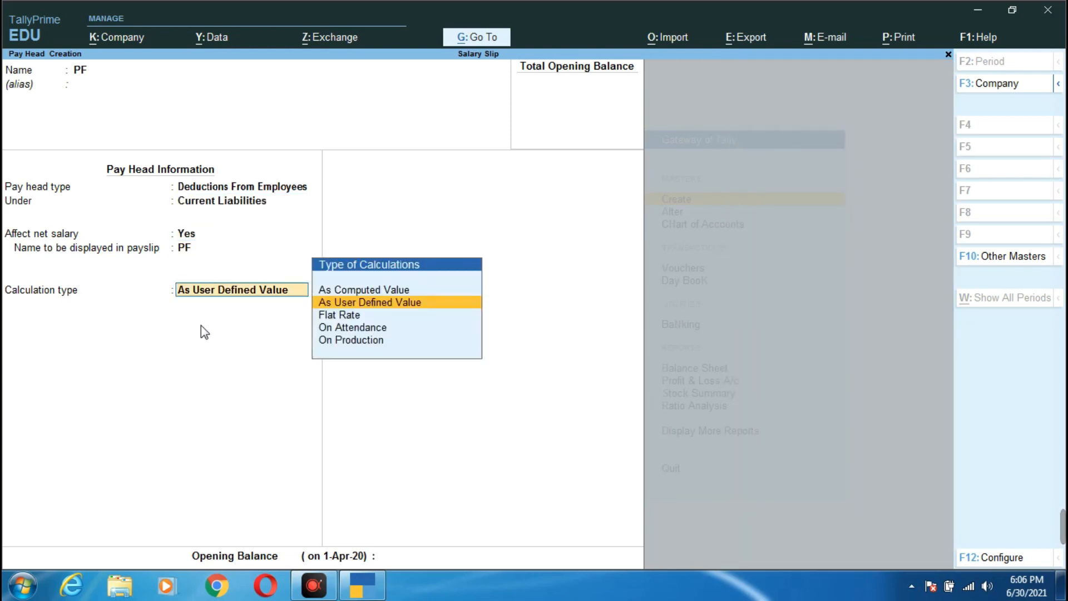
- Set PF as a computed value on the specified formula Basic Salary + DA
{"action": "key", "text": "Up"}
{"action": "key", "text": "Return"}
{"action": "key", "text": "Return"}
{"action": "key", "text": "Return"}
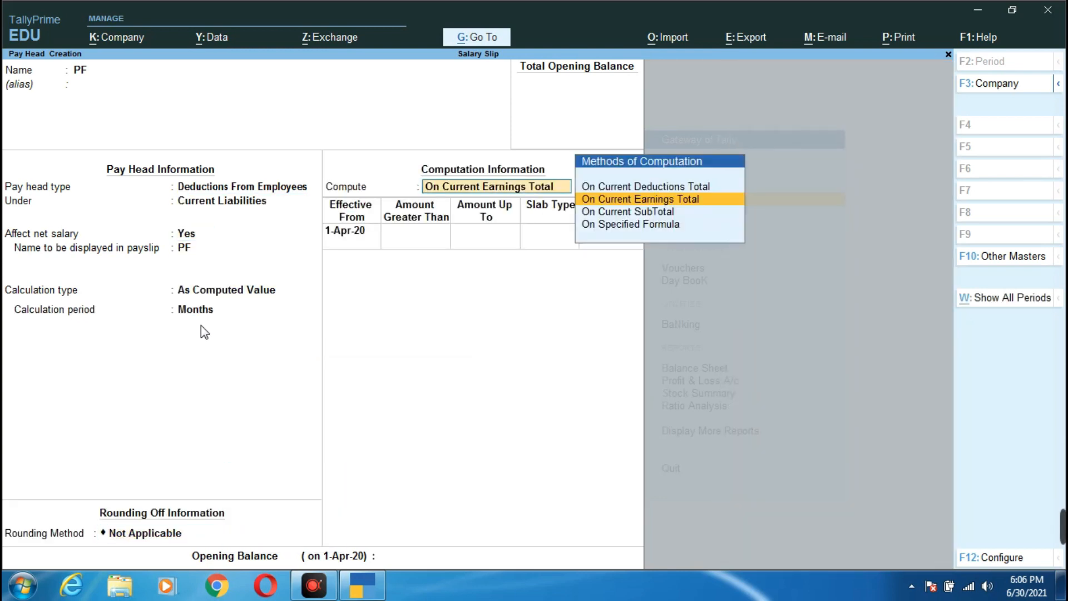
{"action": "key", "text": "Down"}
{"action": "key", "text": "Down"}
{"action": "key", "text": "Return"}
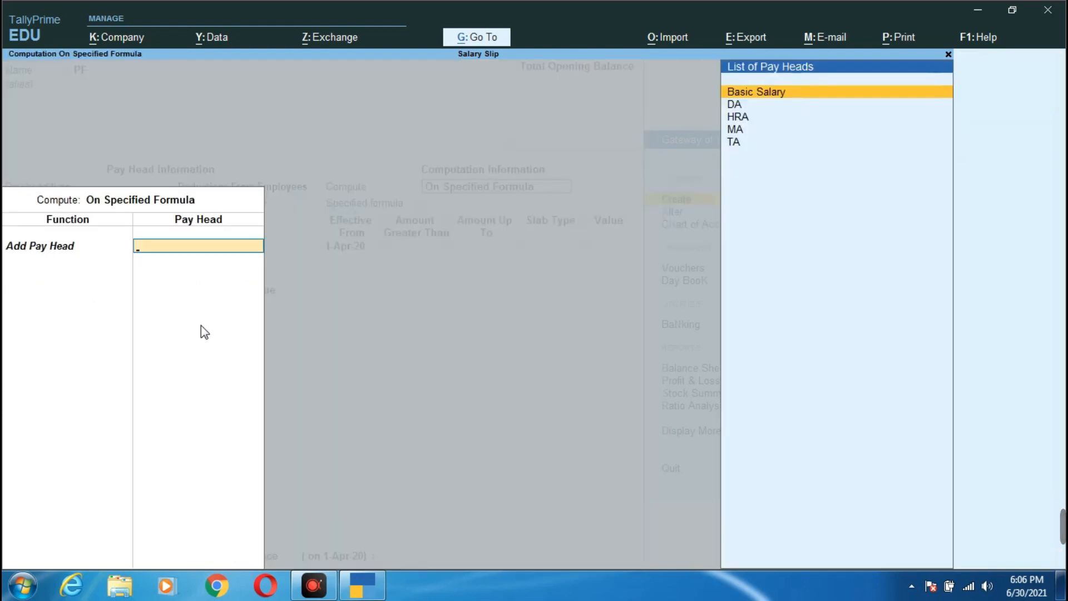
{"action": "key", "text": "Down"}
{"action": "key", "text": "Up"}
{"action": "key", "text": "Return"}
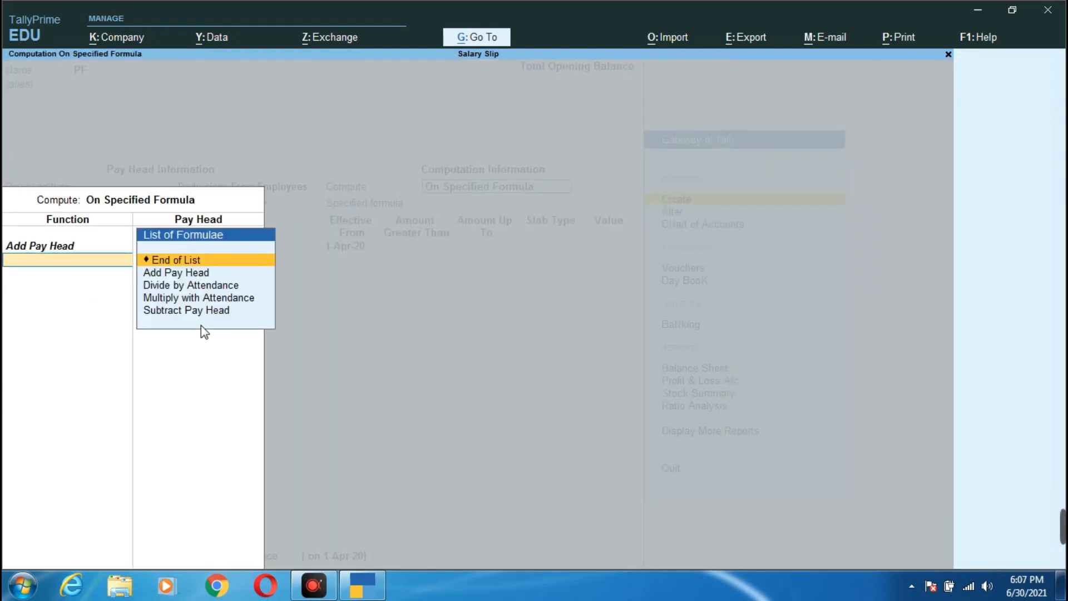
{"action": "key", "text": "Down"}
{"action": "key", "text": "Return"}
{"action": "key", "text": "Down"}
{"action": "key", "text": "Down"}
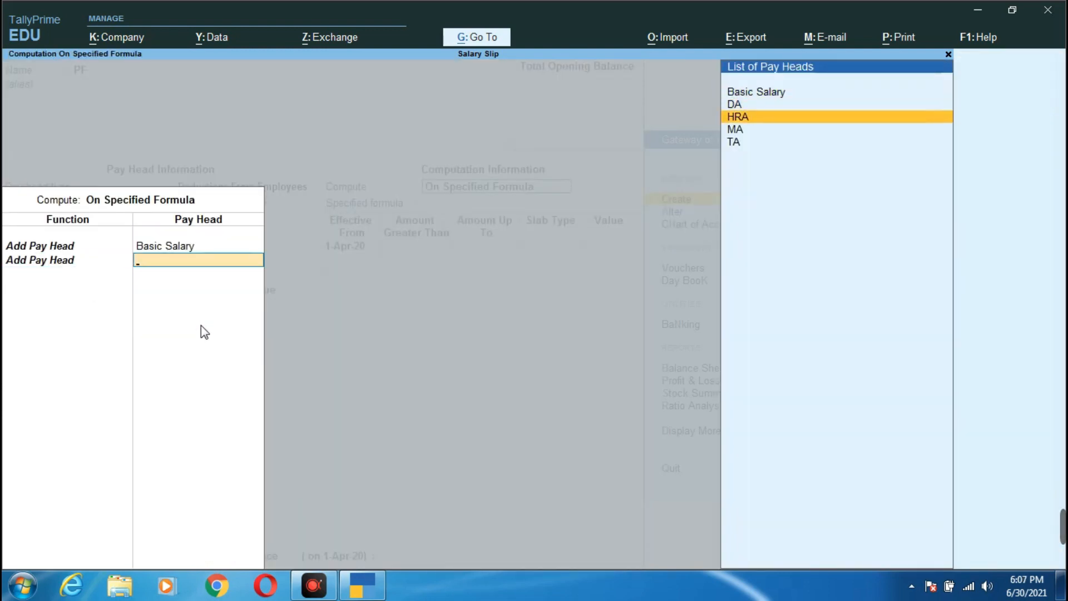
{"action": "key", "text": "Up"}
{"action": "key", "text": "Return"}
{"action": "key", "text": "Return"}
- Give PF a 10 percent rate, save it, and begin naming the PT pay head
{"action": "key", "text": "Return"}
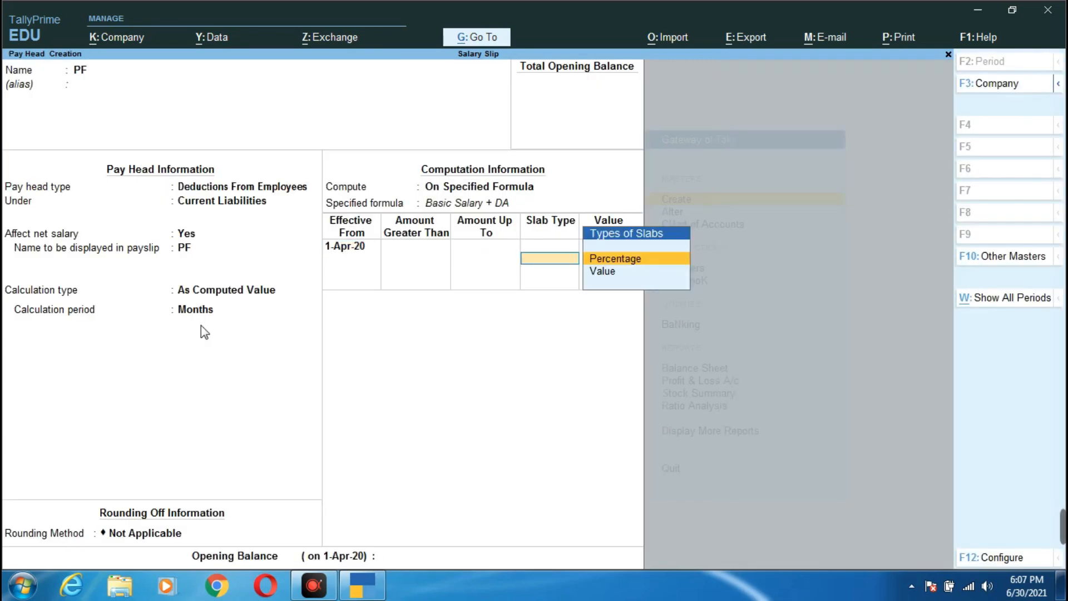
{"action": "key", "text": "Return"}
{"action": "type", "text": "10"}
{"action": "key", "text": "Return"}
{"action": "key", "text": "Return"}
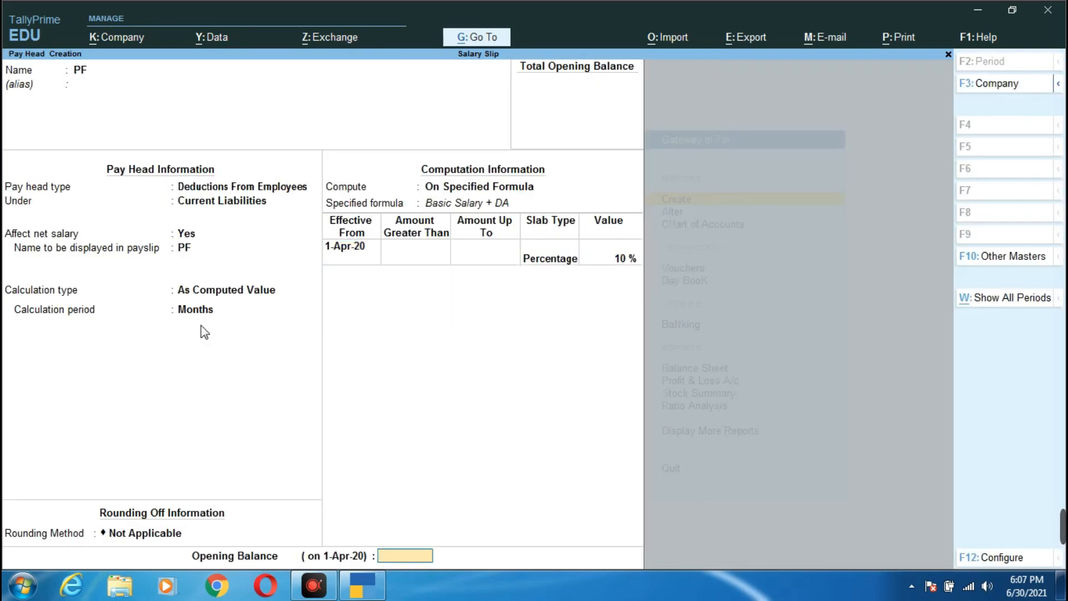
{"action": "key", "text": "Return"}
{"action": "key", "text": "Return"}
{"action": "type", "text": "P"}
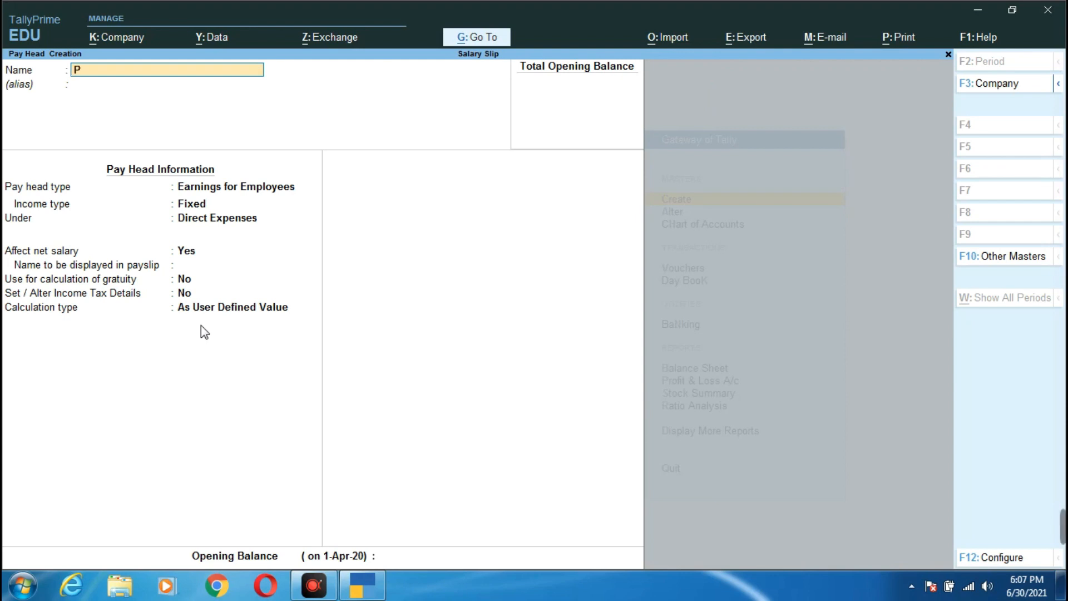
{"action": "type", "text": "t"}
{"action": "type", "text": "T"}
- Make PT a Deductions From Employees pay head filed under Current Liabilities
{"action": "key", "text": "Return"}
{"action": "key", "text": "Return"}
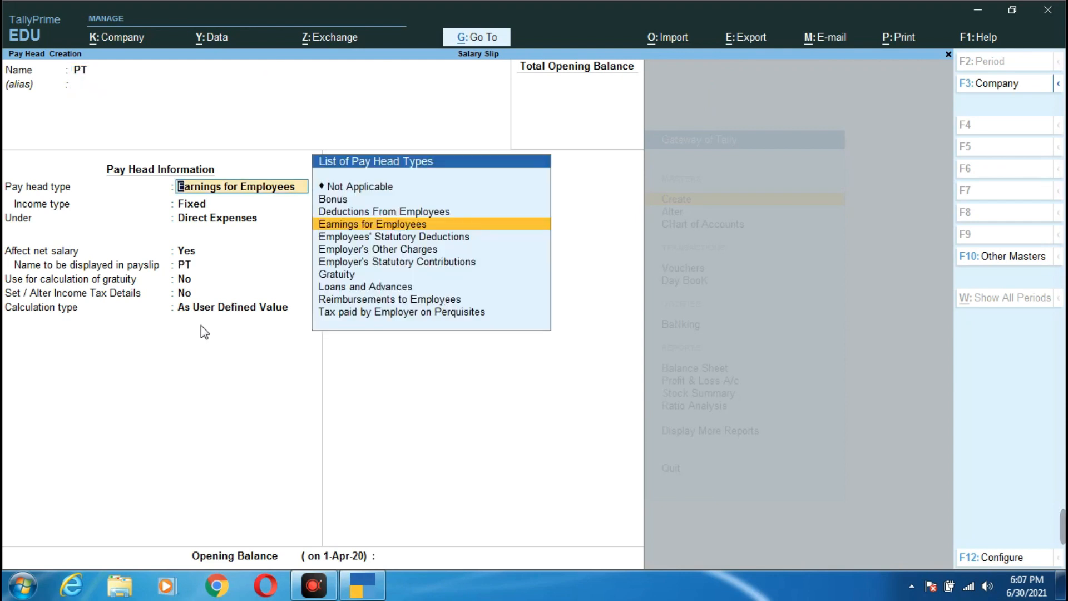
{"action": "key", "text": "Up"}
{"action": "key", "text": "Return"}
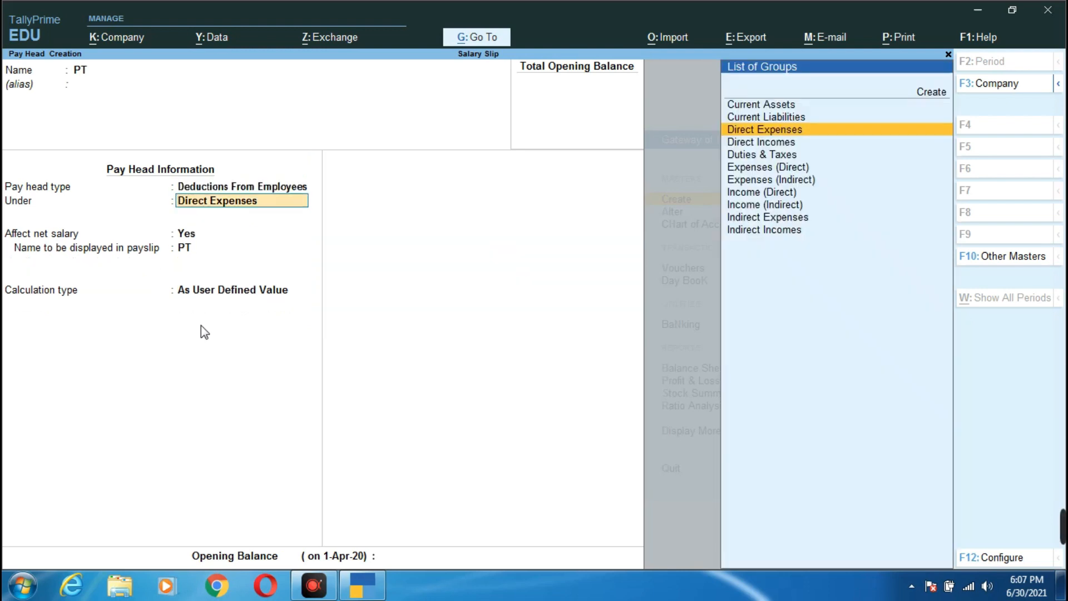
{"action": "key", "text": "Up"}
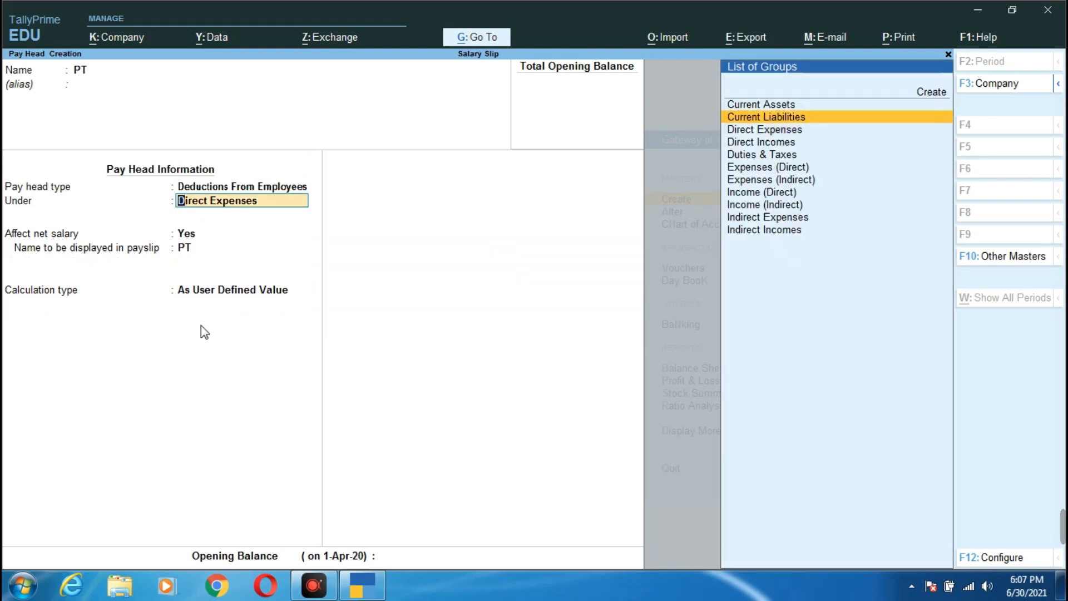
{"action": "key", "text": "Return"}
- Compute PT as a monthly computed value: 6% of Basic Salary by specified formula
{"action": "key", "text": "Return"}
{"action": "key", "text": "Return"}
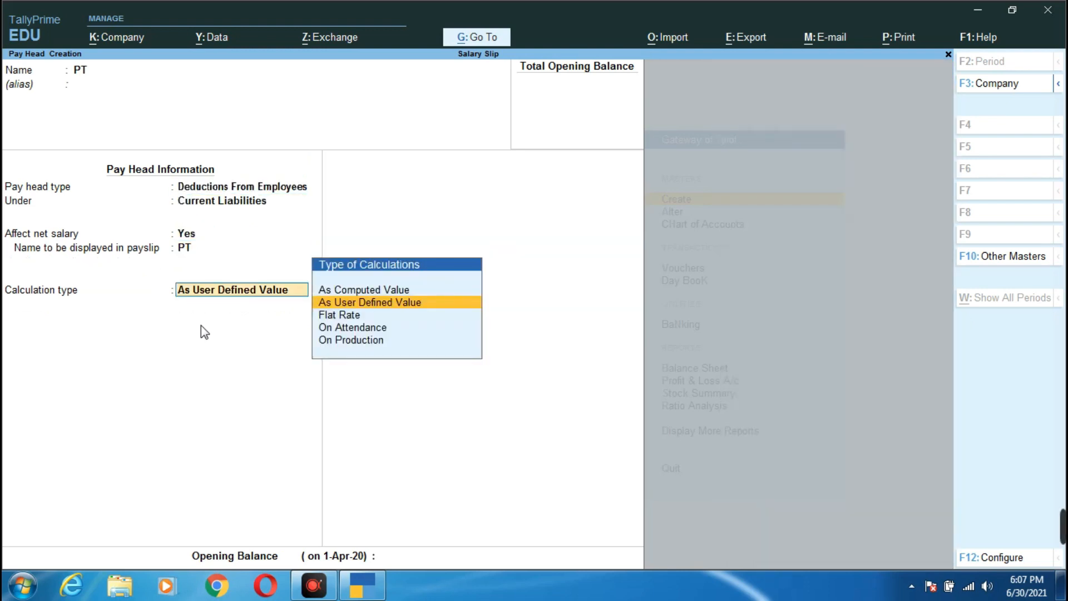
{"action": "key", "text": "Up"}
{"action": "key", "text": "Return"}
{"action": "key", "text": "Return"}
{"action": "key", "text": "Return"}
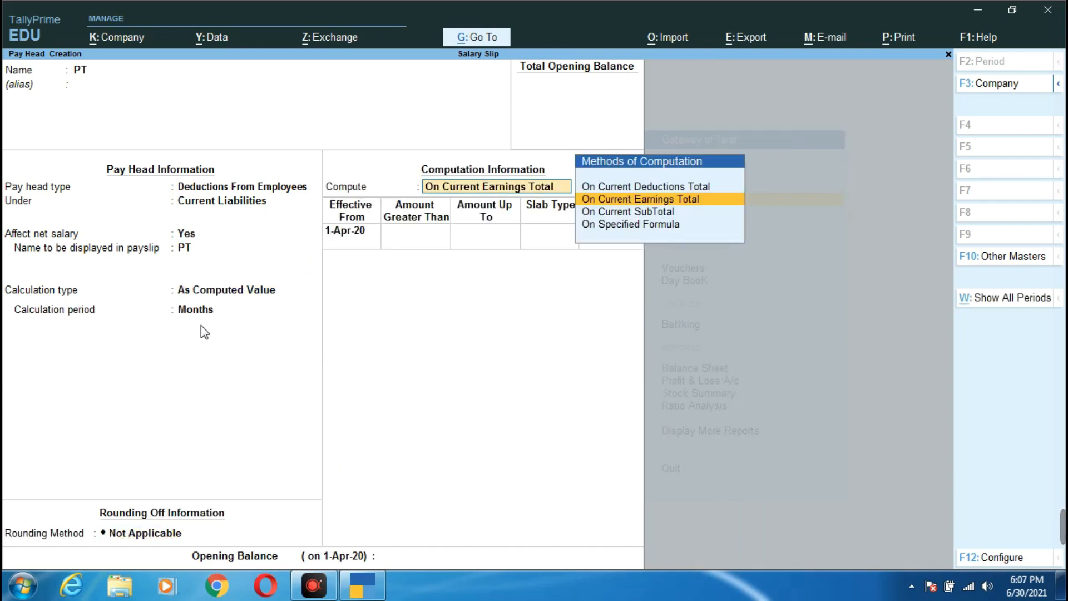
{"action": "key", "text": "Down"}
{"action": "key", "text": "Down"}
{"action": "key", "text": "Return"}
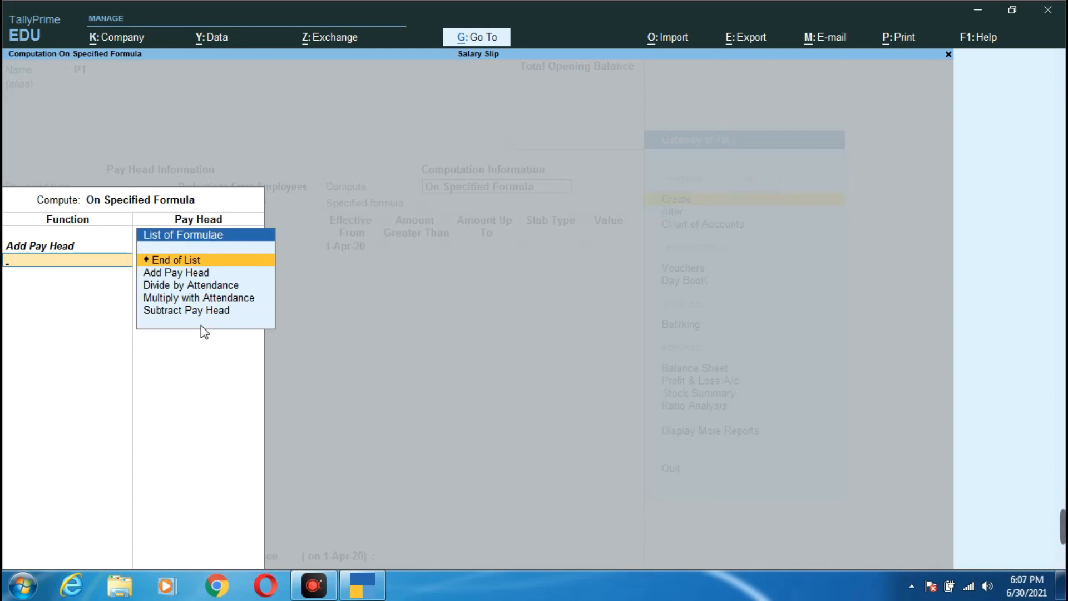
{"action": "key", "text": "Return"}
{"action": "key", "text": "Return"}
{"action": "key", "text": "Return"}
{"action": "key", "text": "Return"}
{"action": "key", "text": "Return"}
{"action": "type", "text": "6"}
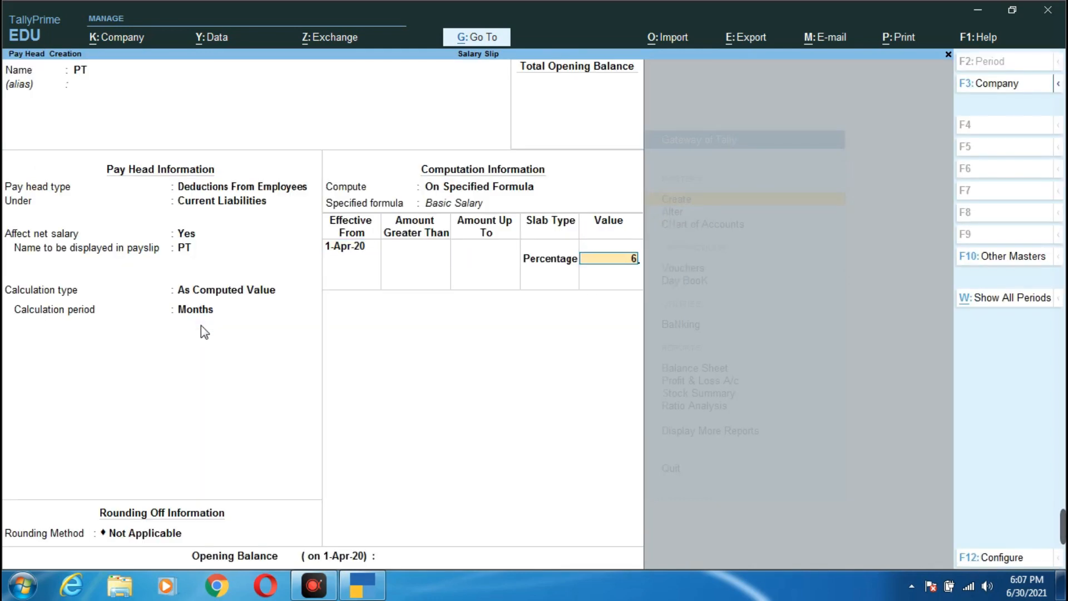
{"action": "key", "text": "Return"}
{"action": "key", "text": "Return"}
{"action": "key", "text": "Return"}
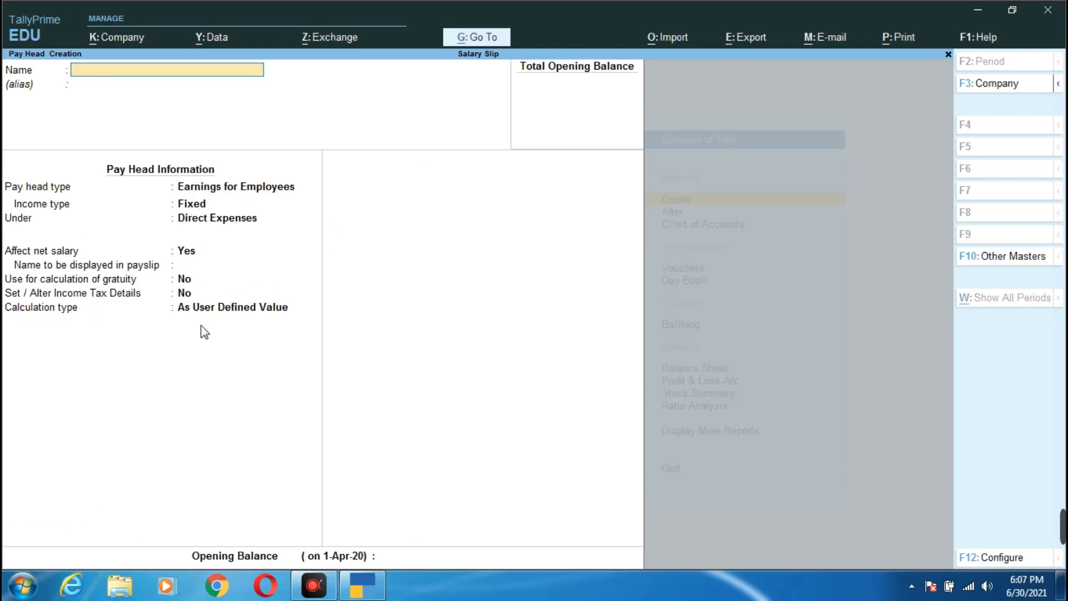
- Name the pay head ESI as a Deductions From Employees type under Current Liabilities
{"action": "type", "text": "ESI"}
{"action": "key", "text": "Return"}
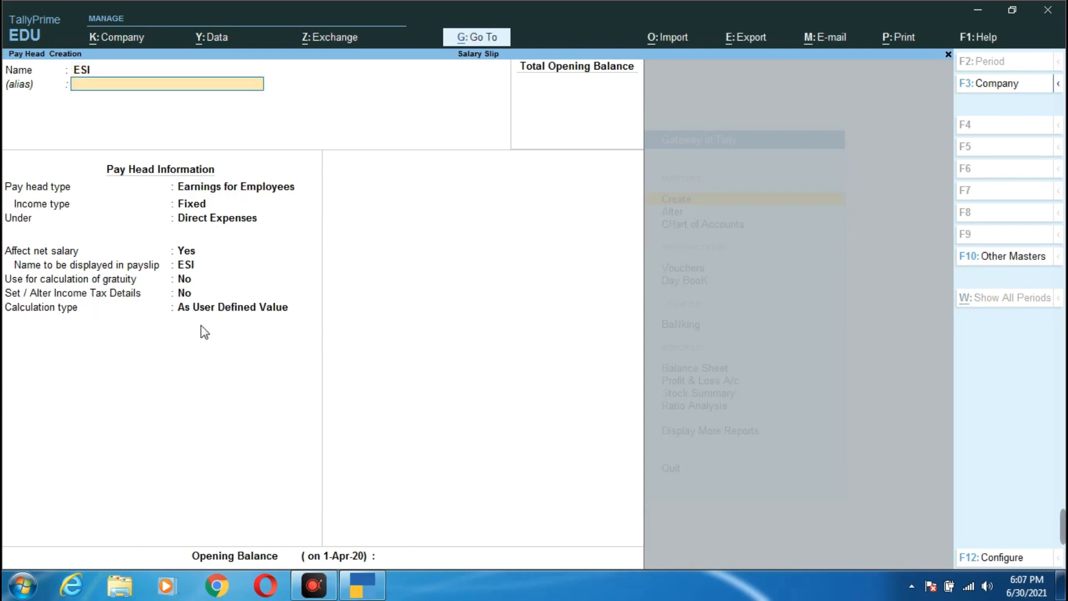
{"action": "key", "text": "Return"}
{"action": "key", "text": "Up"}
{"action": "key", "text": "Return"}
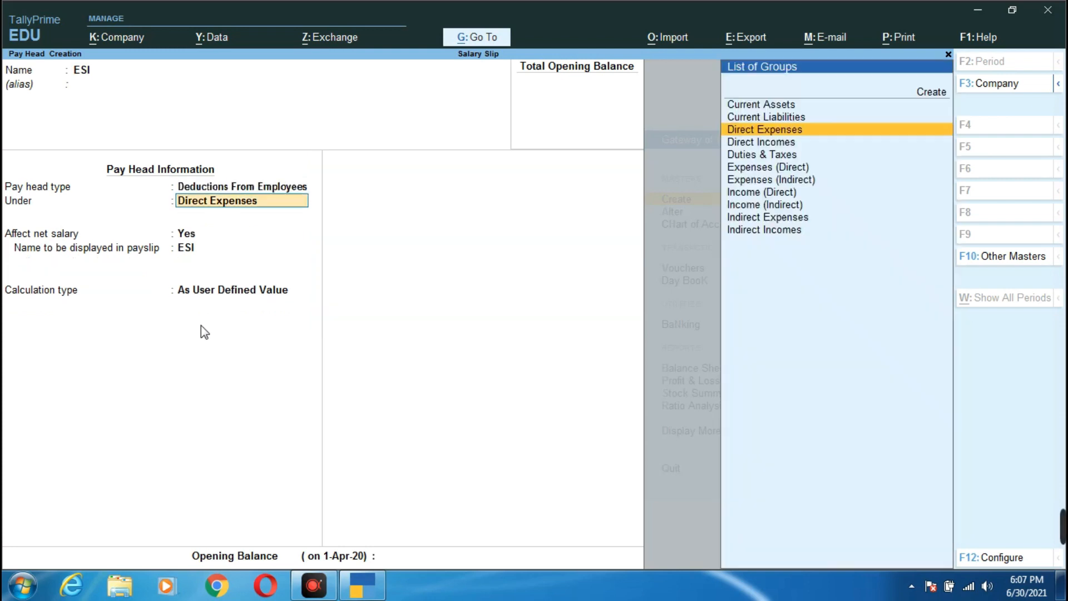
{"action": "key", "text": "Up"}
{"action": "key", "text": "Return"}
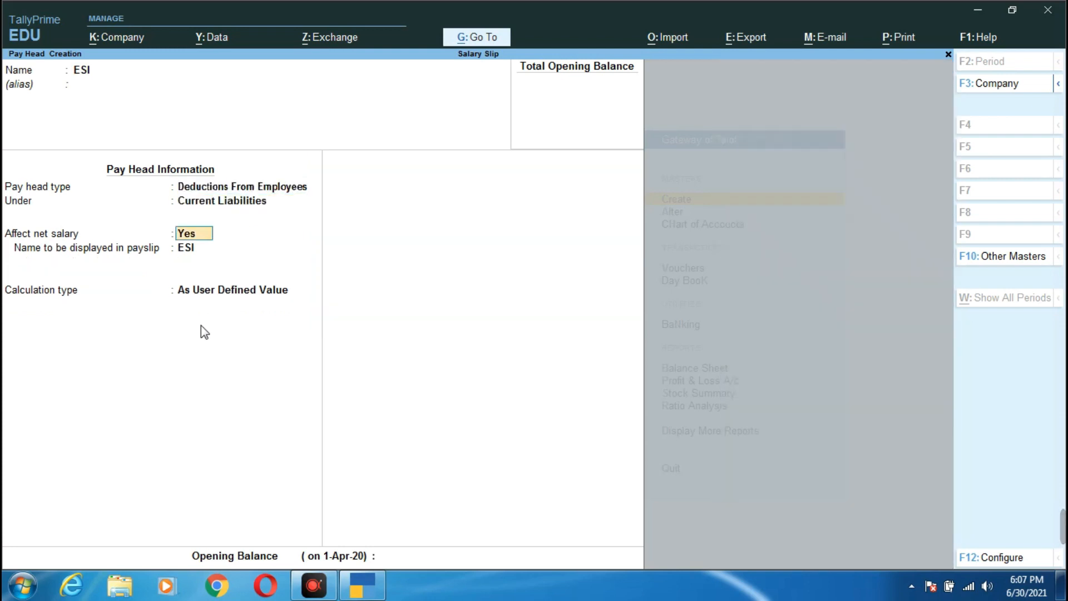
- Compute ESI monthly as 1.75% of Basic Salary on a specified formula and save it
{"action": "key", "text": "Return"}
{"action": "key", "text": "Return"}
{"action": "key", "text": "Up"}
{"action": "key", "text": "Return"}
{"action": "key", "text": "Return"}
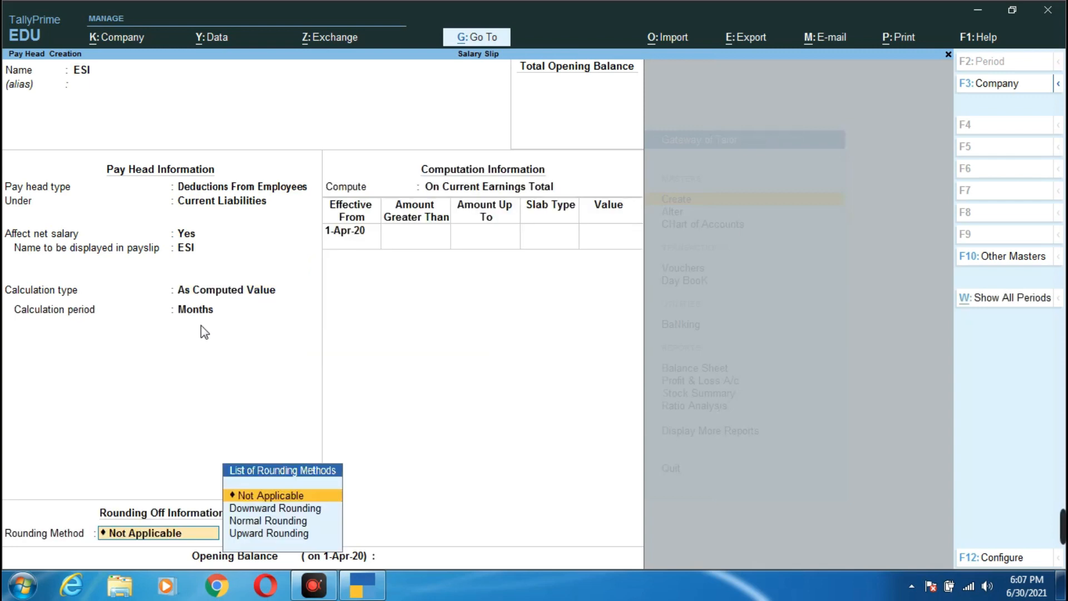
{"action": "key", "text": "Return"}
{"action": "key", "text": "Down"}
{"action": "key", "text": "Down"}
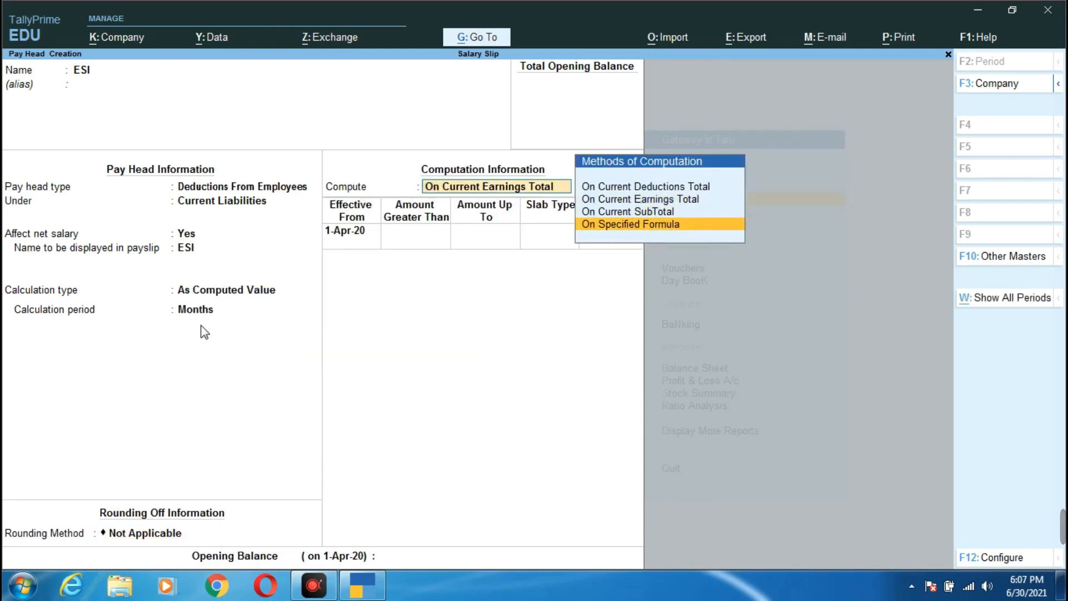
{"action": "key", "text": "Return"}
{"action": "key", "text": "Return"}
{"action": "key", "text": "Return"}
{"action": "key", "text": "Return"}
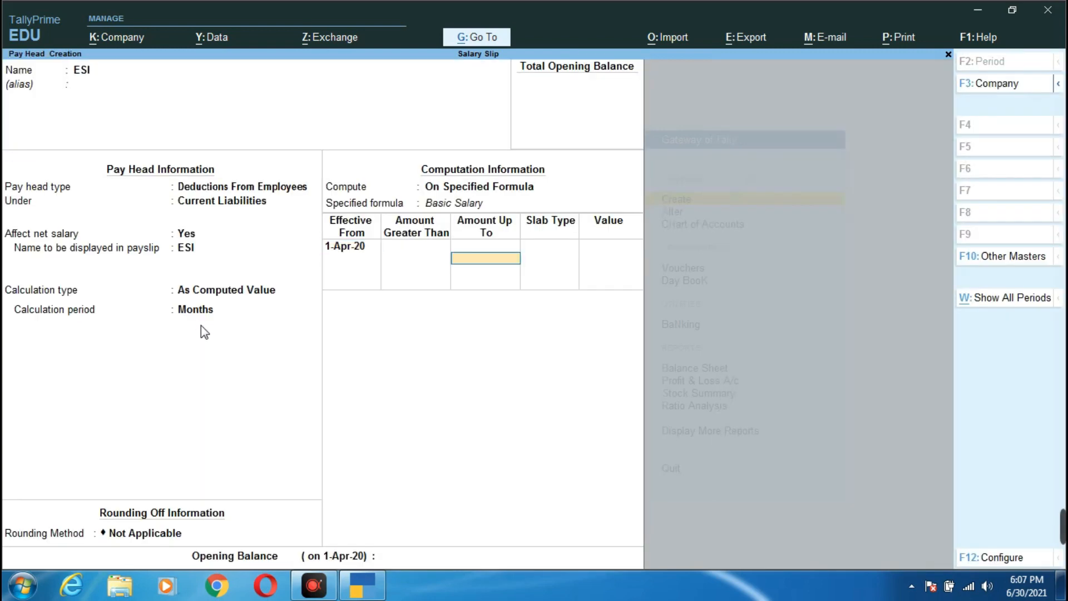
{"action": "key", "text": "Return"}
{"action": "key", "text": "Return"}
{"action": "type", "text": "1.75"}
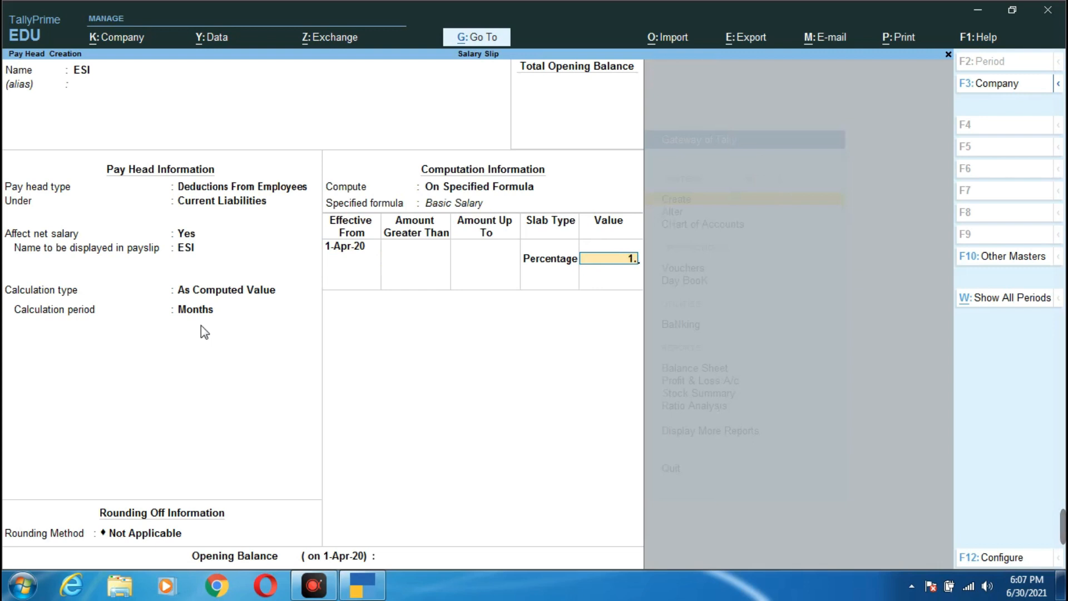
{"action": "key", "text": "Return"}
{"action": "key", "text": "Return"}
{"action": "key", "text": "Return"}
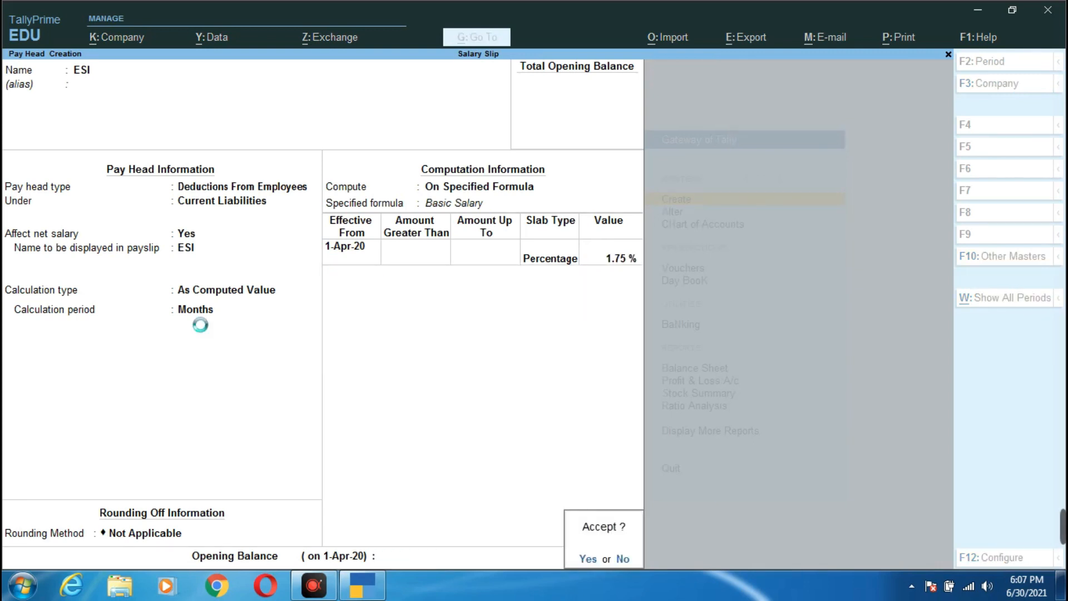
{"action": "key", "text": "Return"}
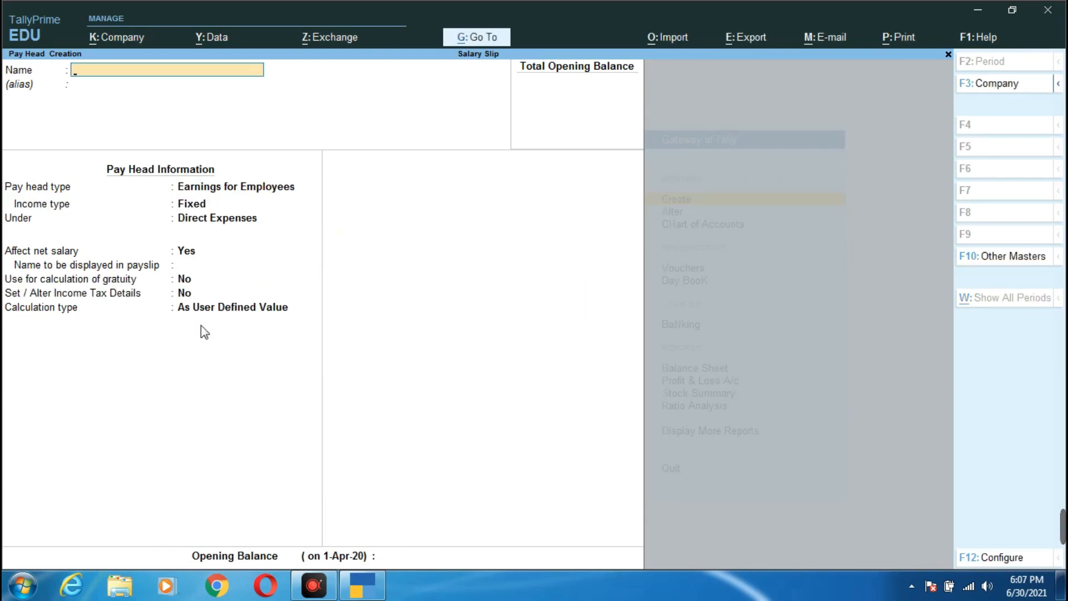
{"action": "key", "text": "Escape"}
- Open the Teacher employee group and enable salary details effective 1-Apr-21
{"action": "key", "text": "Up"}
{"action": "key", "text": "Up"}
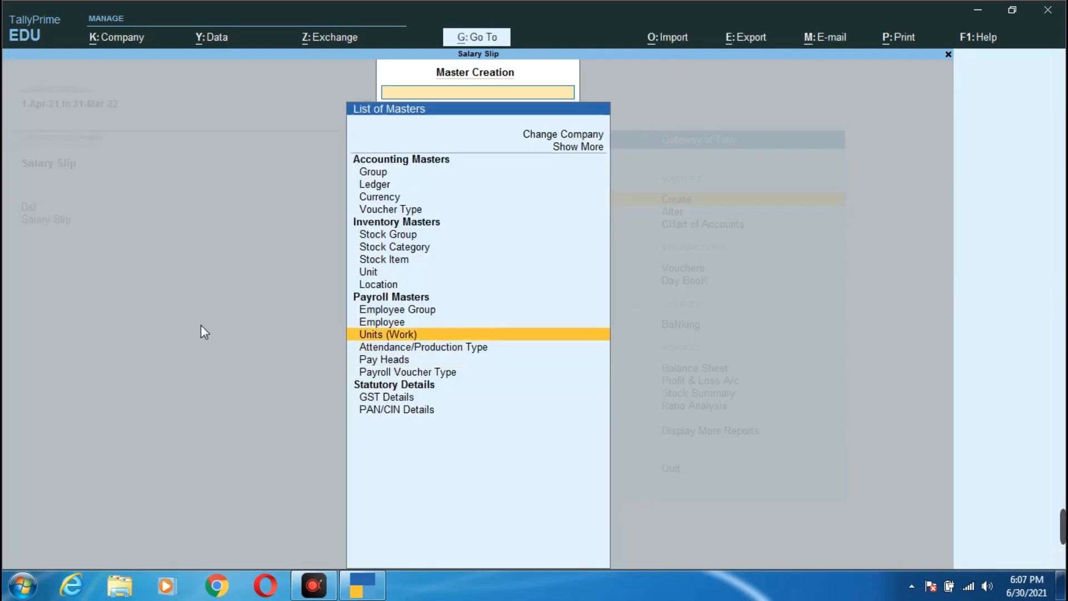
{"action": "key", "text": "Up"}
{"action": "key", "text": "Up"}
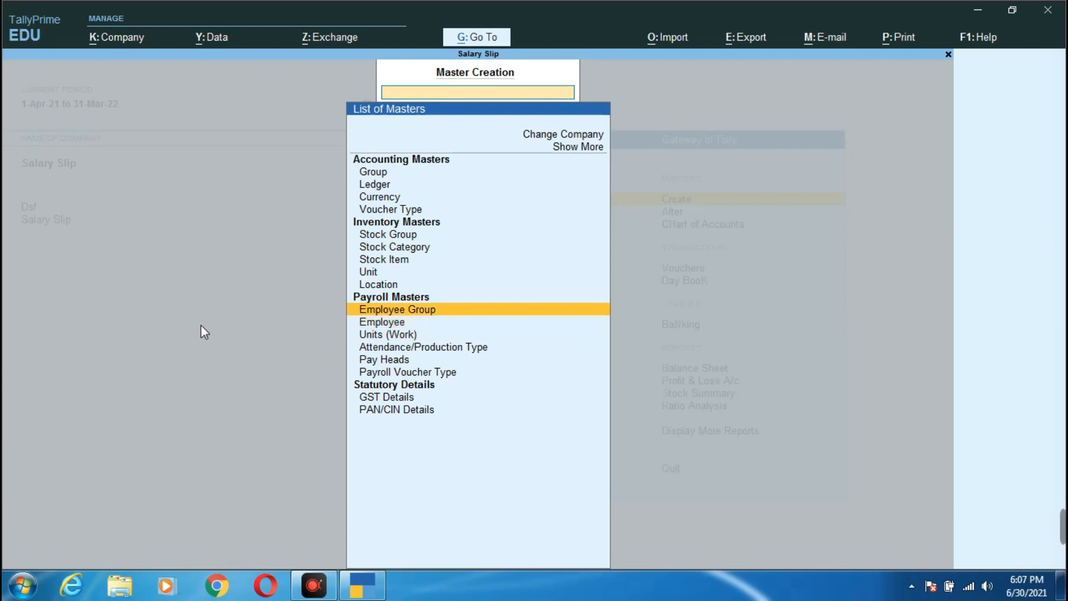
{"action": "key", "text": "Return"}
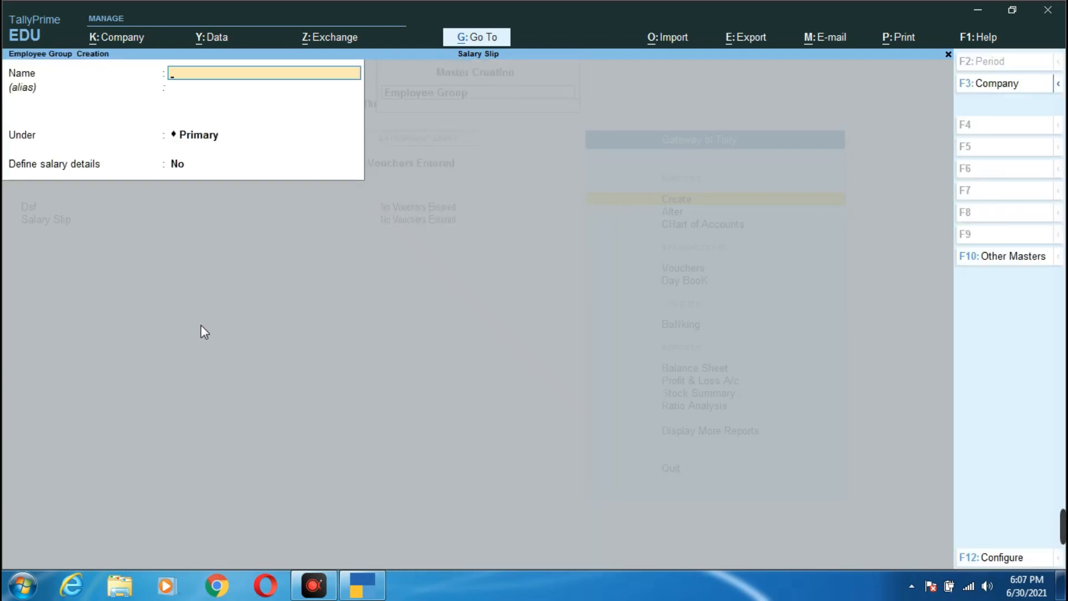
{"action": "type", "text": "Teacher"}
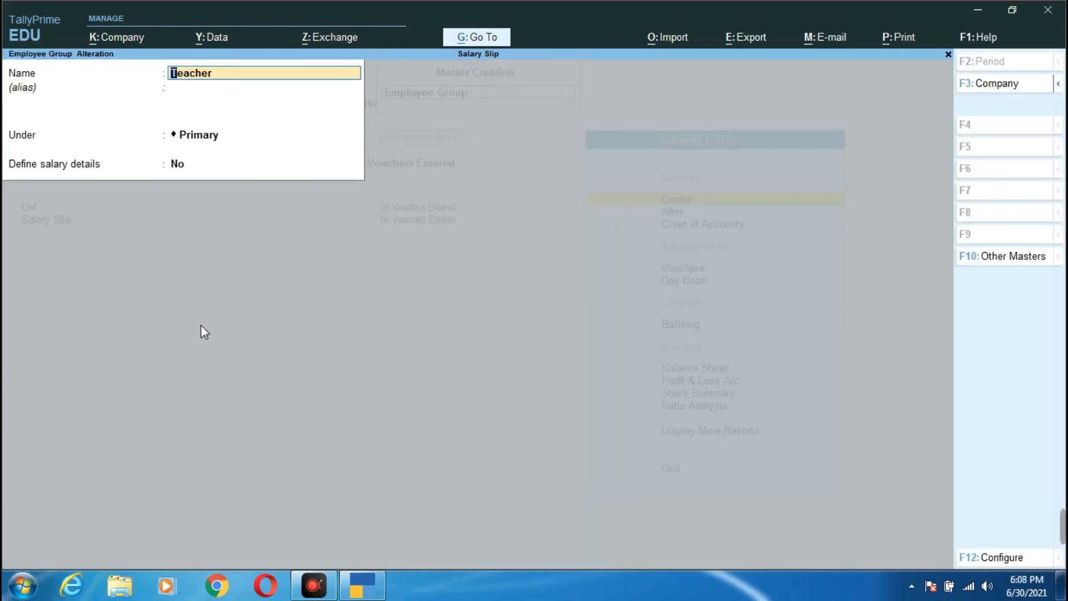
{"action": "key", "text": "Return"}
{"action": "key", "text": "Return"}
{"action": "key", "text": "Return"}
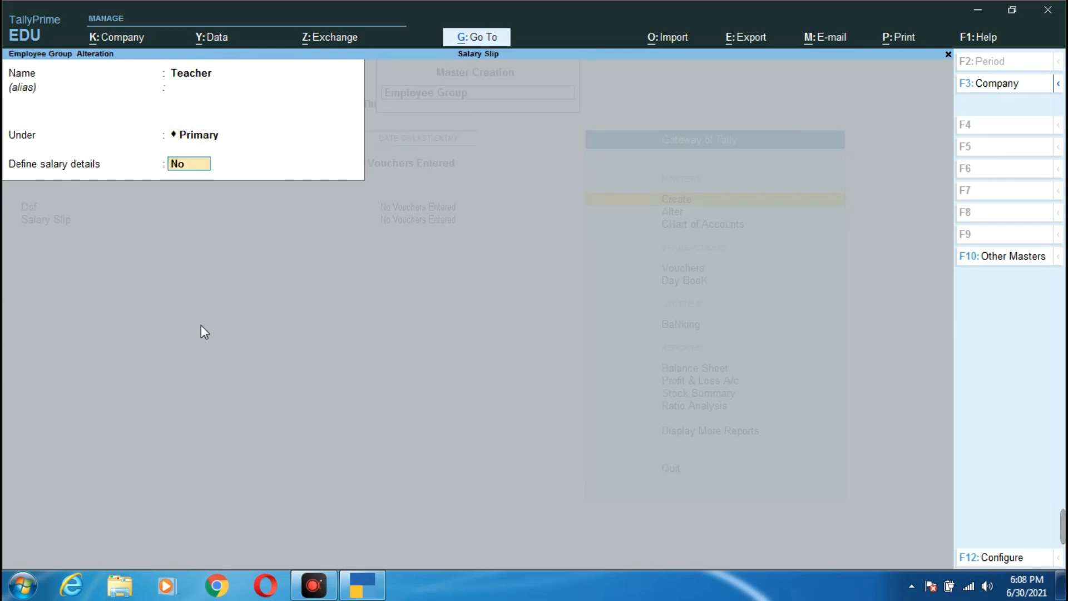
{"action": "type", "text": "y"}
{"action": "key", "text": "Return"}
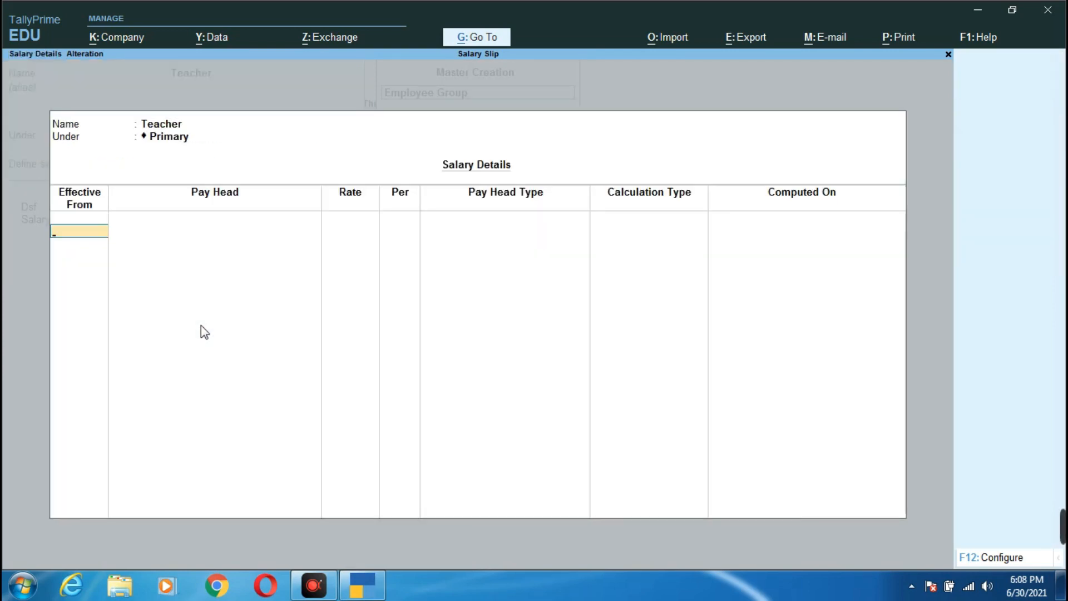
{"action": "key", "text": "Return"}
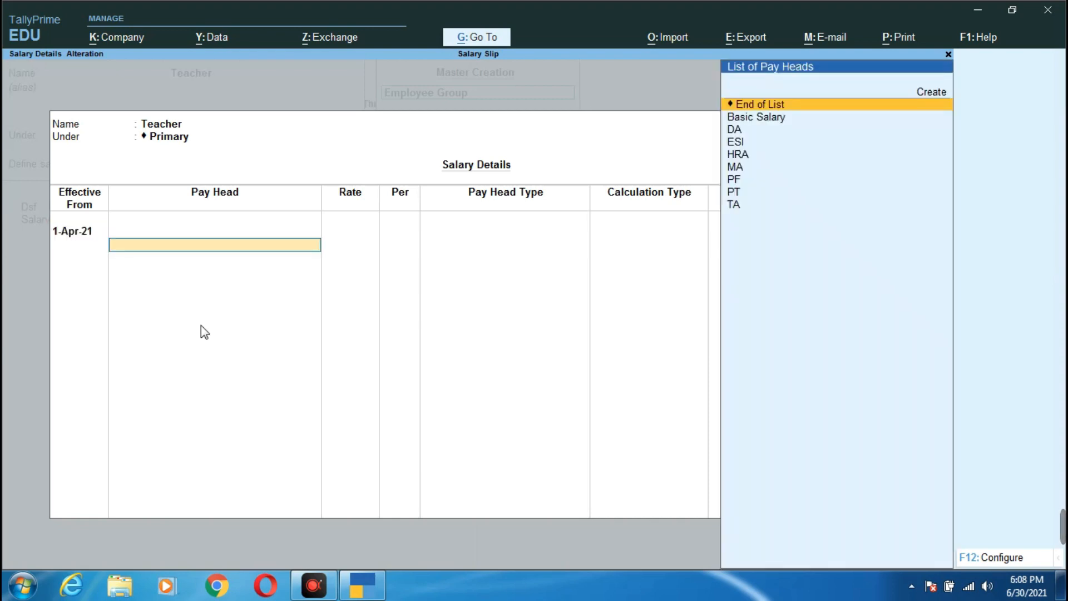
- Add Basic Salary at 12,000 per month as the first pay head
{"action": "key", "text": "Down"}
{"action": "key", "text": "Return"}
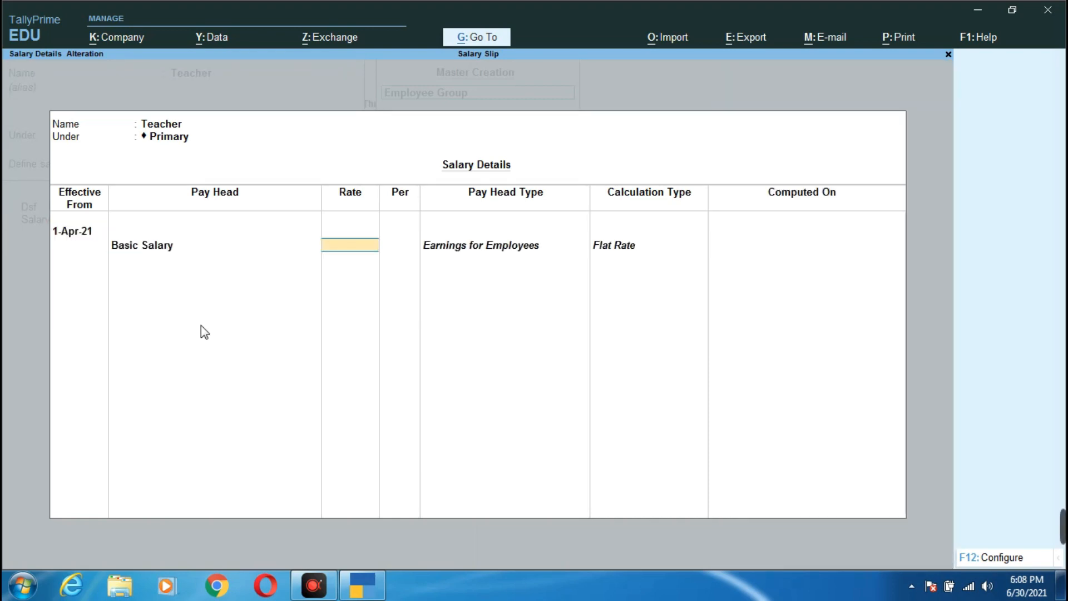
{"action": "type", "text": "12000"}
{"action": "key", "text": "Return"}
{"action": "key", "text": "Return"}
{"action": "key", "text": "Down"}
{"action": "key", "text": "Return"}
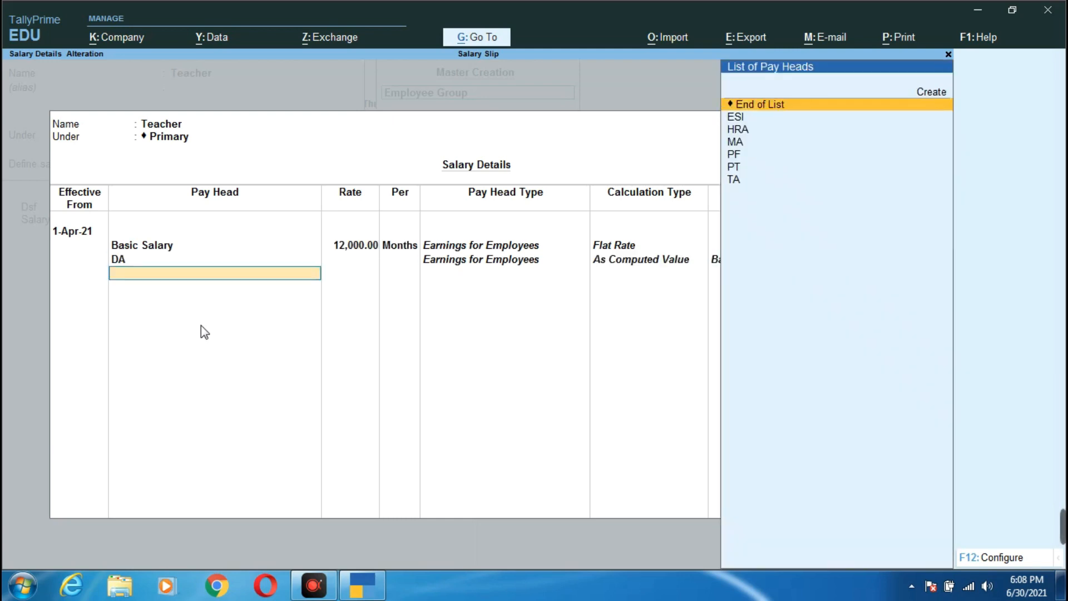
- Add DA, ESI, HRA, MA, PF, PT and TA to the Teacher salary structure and save
{"action": "key", "text": "Down"}
{"action": "key", "text": "Return"}
{"action": "key", "text": "Down"}
{"action": "key", "text": "Return"}
{"action": "key", "text": "Down"}
{"action": "key", "text": "Return"}
{"action": "key", "text": "Down"}
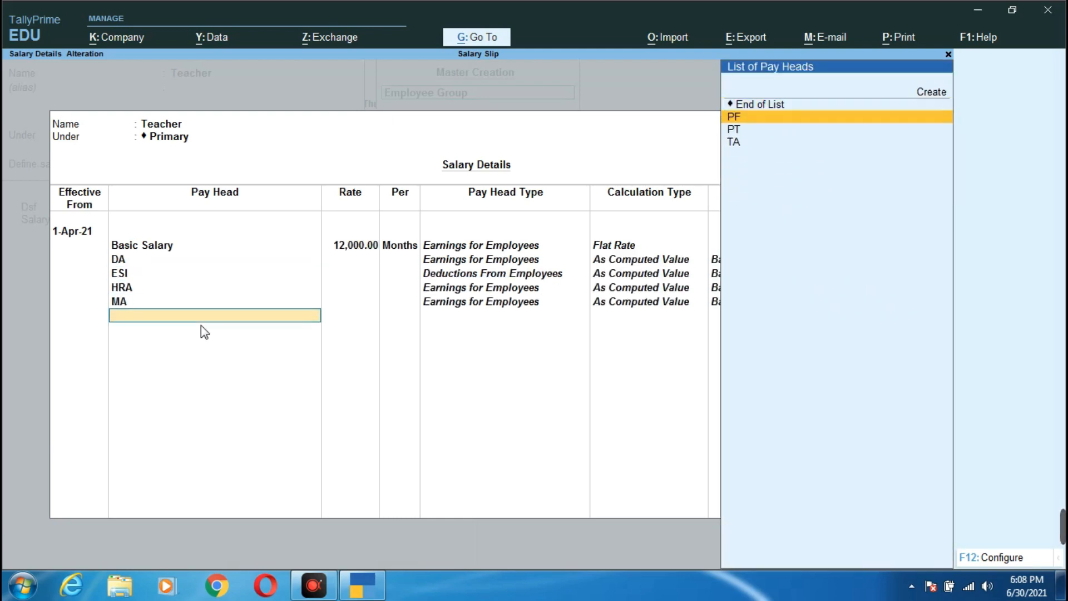
{"action": "key", "text": "Return"}
{"action": "key", "text": "Down"}
{"action": "key", "text": "Return"}
{"action": "key", "text": "Down"}
{"action": "key", "text": "Return"}
{"action": "key", "text": "Return"}
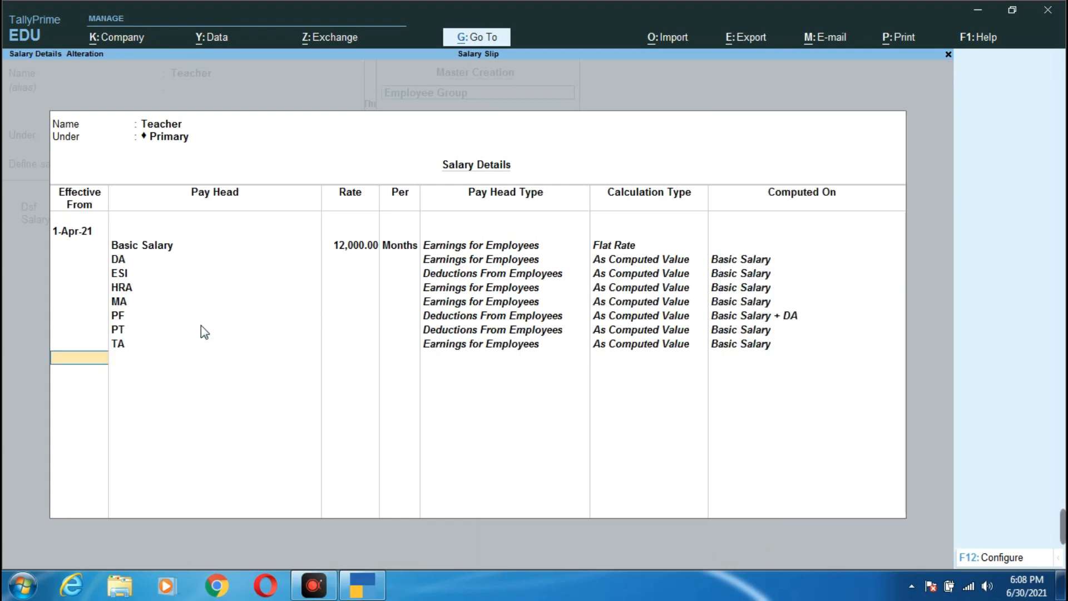
{"action": "key", "text": "Return"}
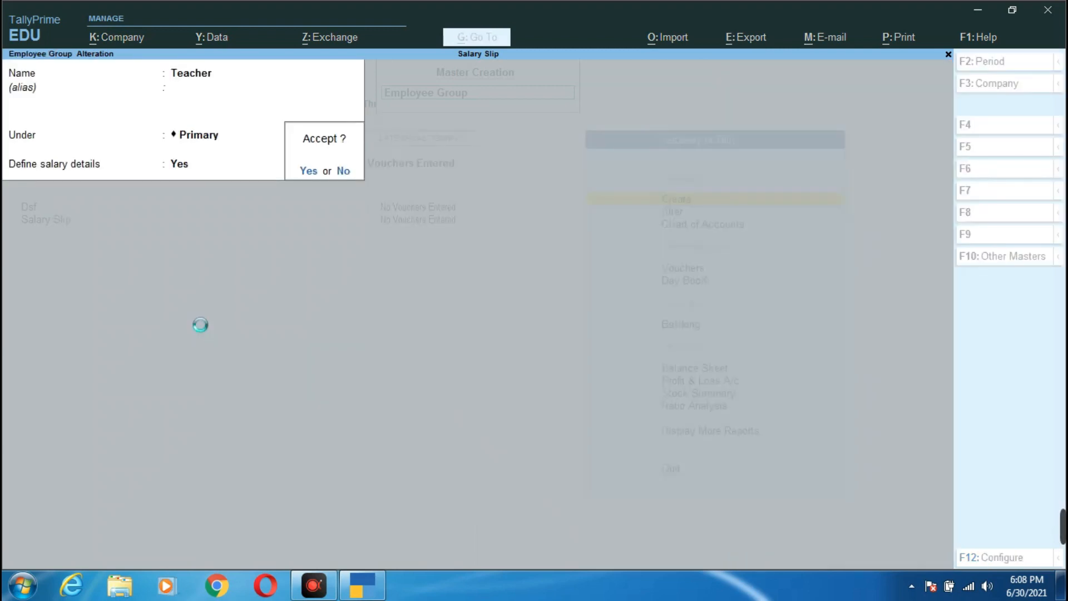
{"action": "key", "text": "Return"}
{"action": "key", "text": "Escape"}
{"action": "key", "text": "Return"}
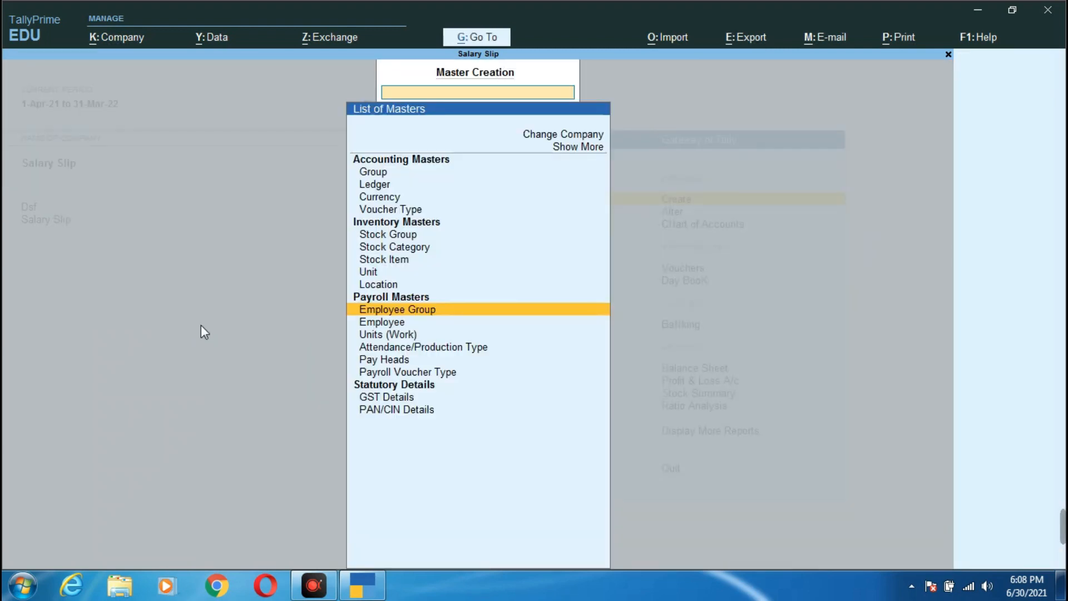
- Open the teacher's employee record and enable salary details effective 1-Apr-21
{"action": "key", "text": "Down"}
{"action": "key", "text": "Return"}
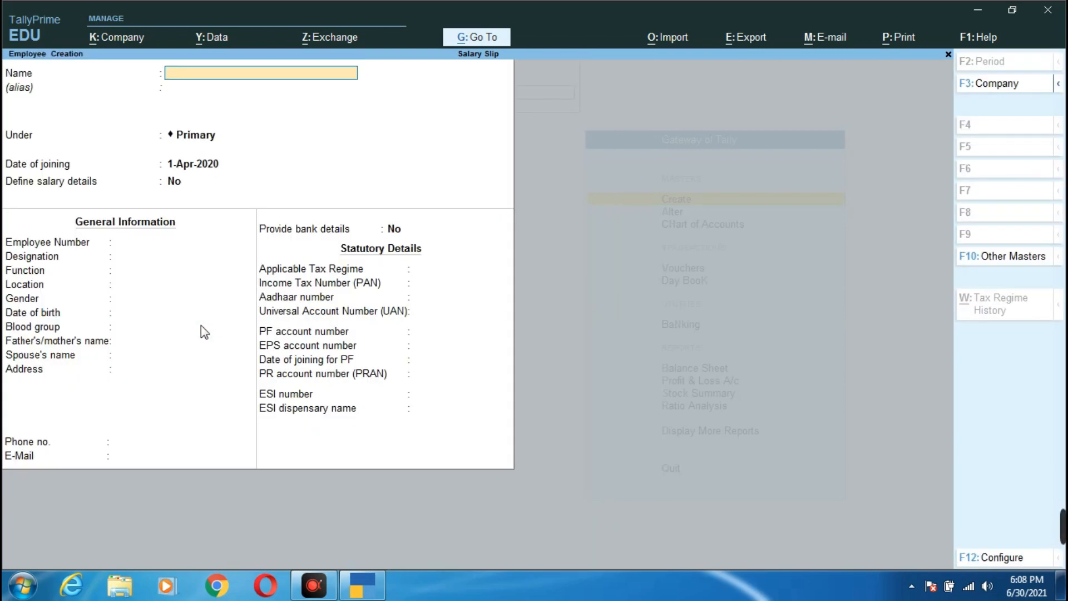
{"action": "key", "text": "Page_Up"}
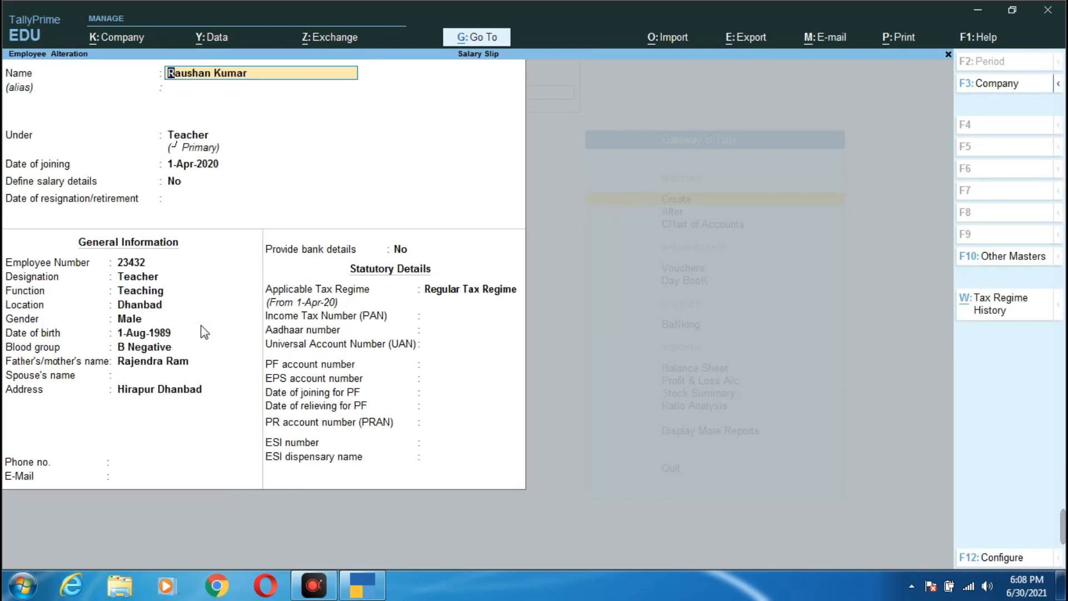
{"action": "key", "text": "Return"}
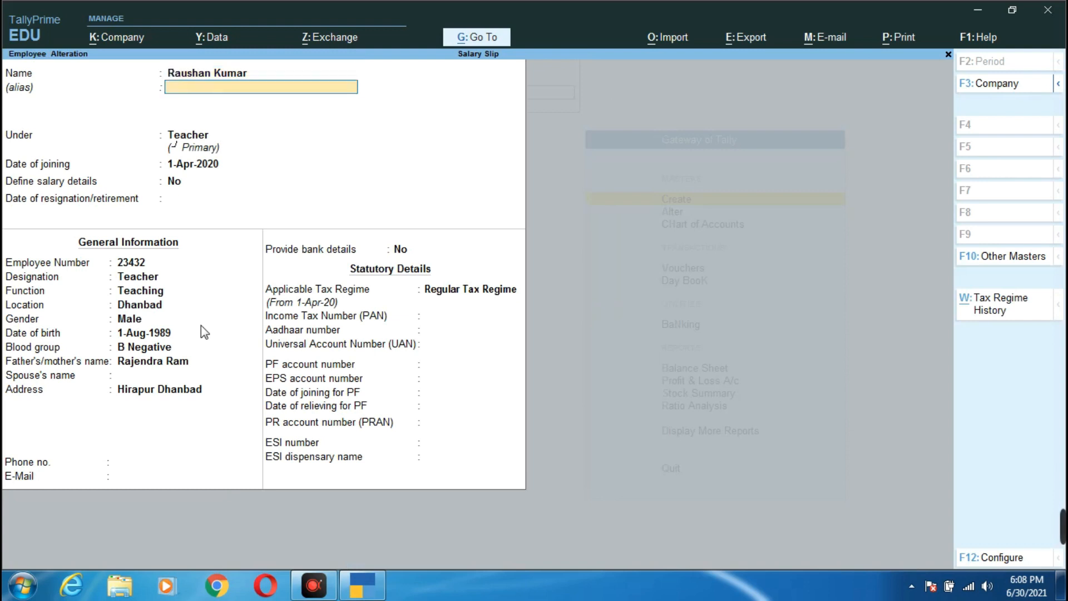
{"action": "key", "text": "Return"}
{"action": "key", "text": "Return"}
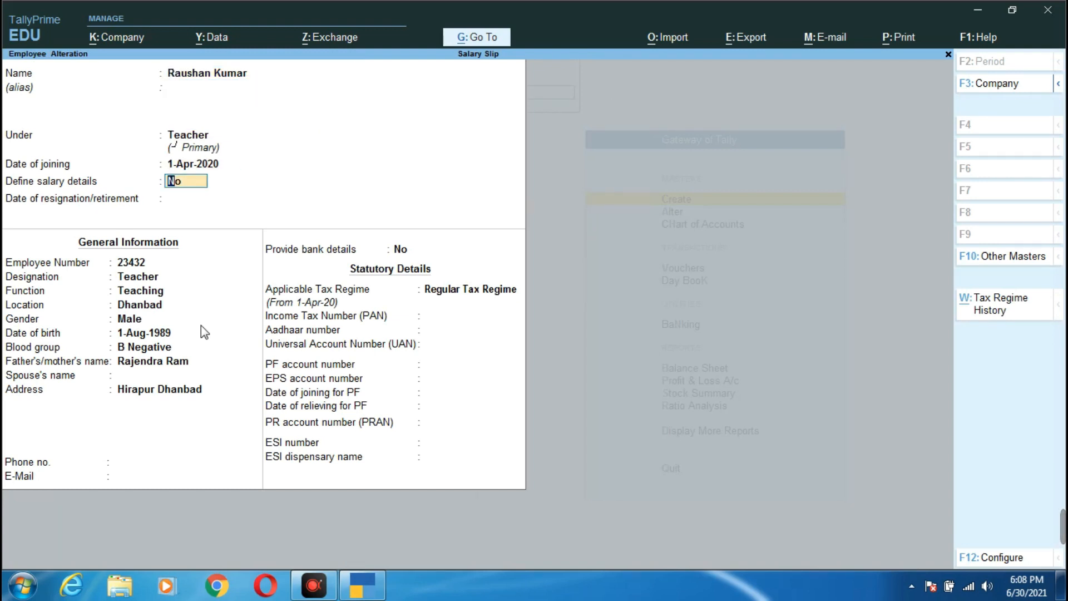
{"action": "type", "text": "y"}
{"action": "key", "text": "Return"}
{"action": "type", "text": "1"}
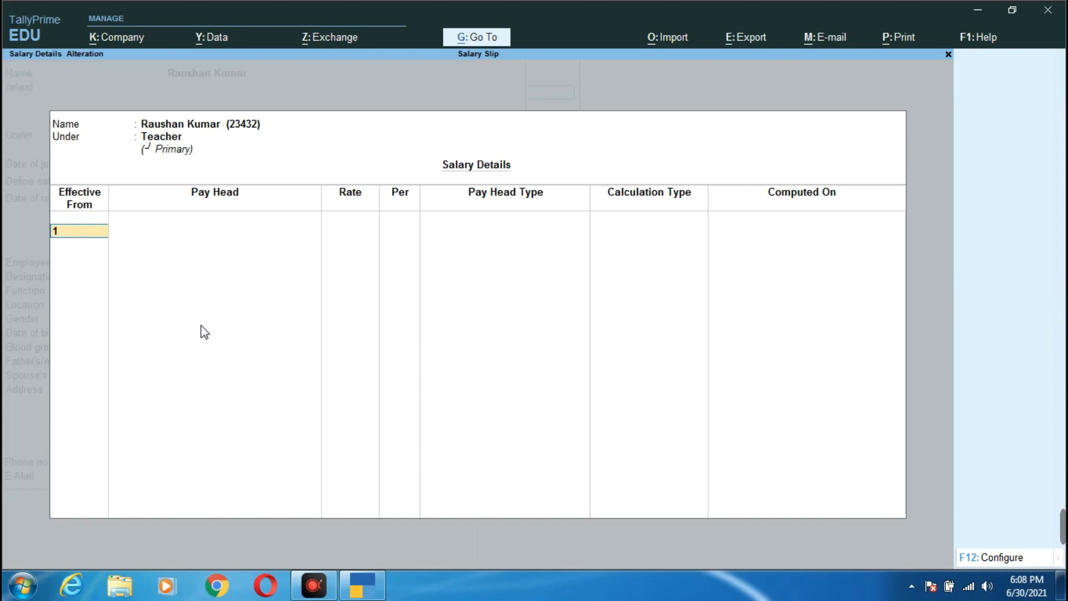
{"action": "key", "text": "Return"}
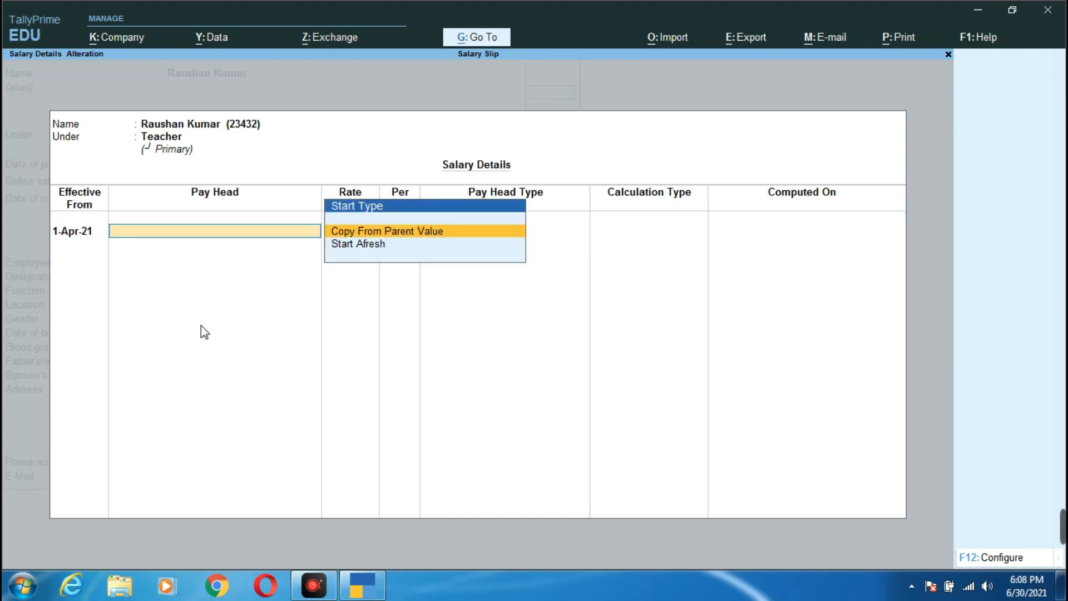
- Copy the Teacher group's pay heads into the employee's salary details and save the record
{"action": "key", "text": "Return"}
{"action": "key", "text": "Return"}
{"action": "key", "text": "Return"}
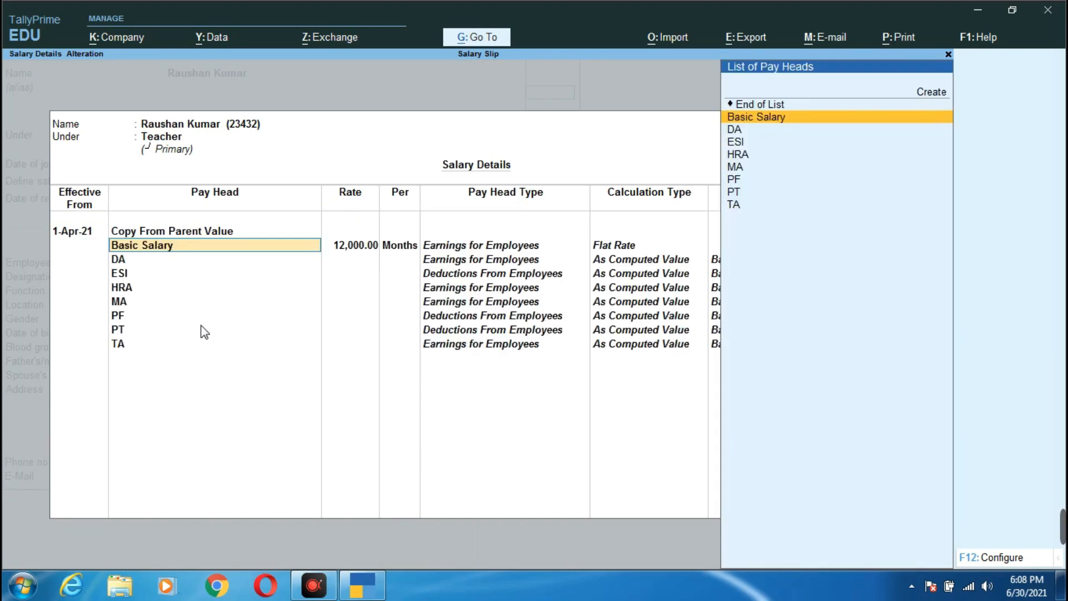
{"action": "key", "text": "Return"}
{"action": "key", "text": "Return"}
{"action": "key", "text": "Return"}
{"action": "key", "text": "Return"}
{"action": "key", "text": "Return"}
{"action": "key", "text": "Return"}
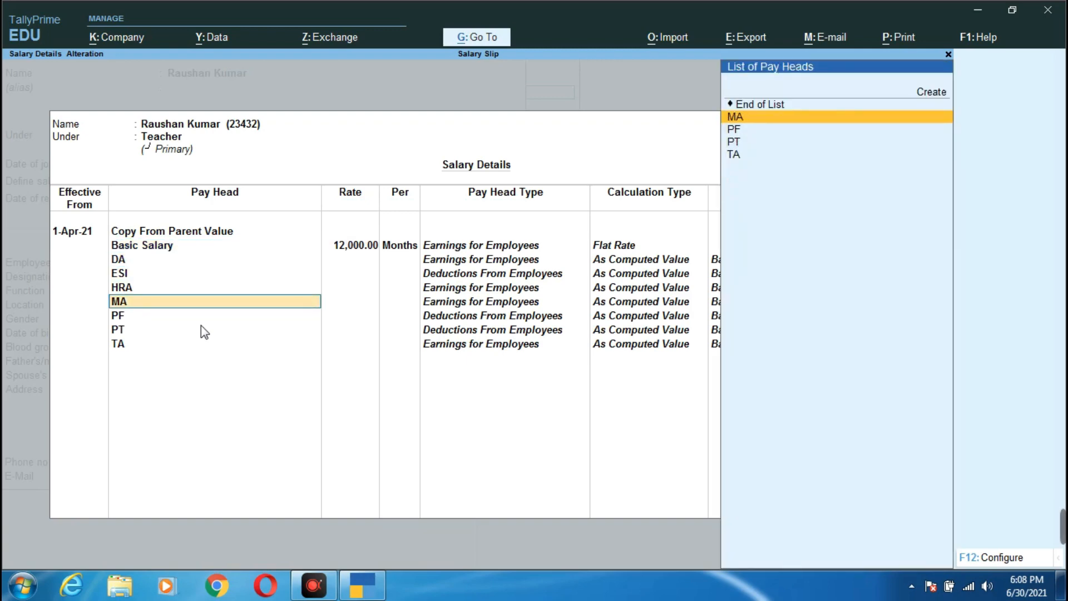
{"action": "key", "text": "Return"}
{"action": "key", "text": "Return"}
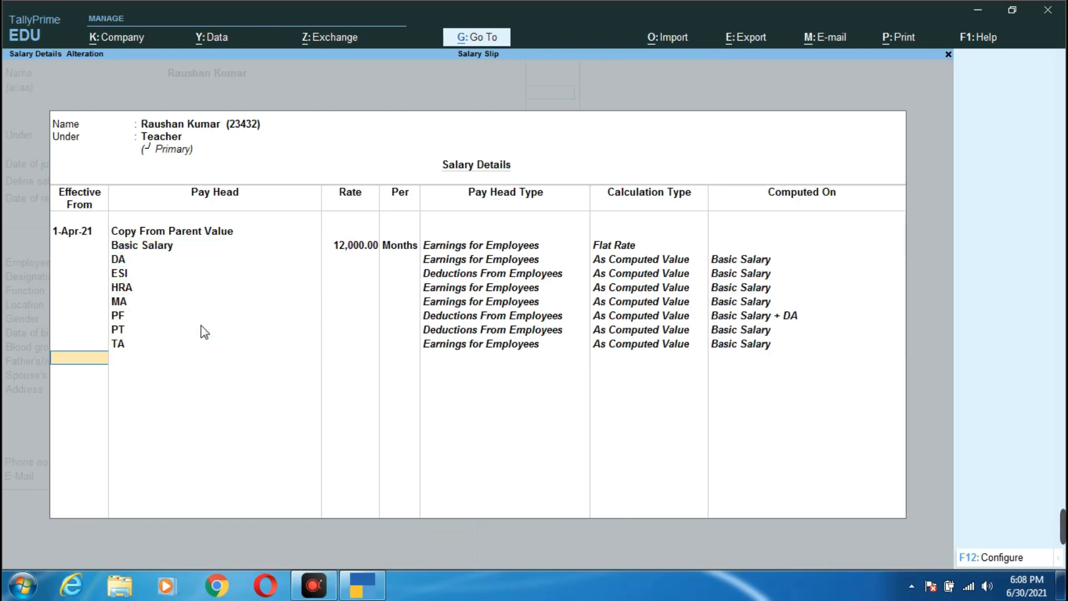
{"action": "key", "text": "Return"}
{"action": "key", "text": "Return"}
{"action": "key", "text": "Return"}
{"action": "key", "text": "Return"}
{"action": "key", "text": "Return"}
{"action": "key", "text": "Return"}
{"action": "key", "text": "Return"}
{"action": "key", "text": "Return"}
{"action": "key", "text": "Return"}
{"action": "key", "text": "Return"}
{"action": "key", "text": "Return"}
{"action": "key", "text": "Return"}
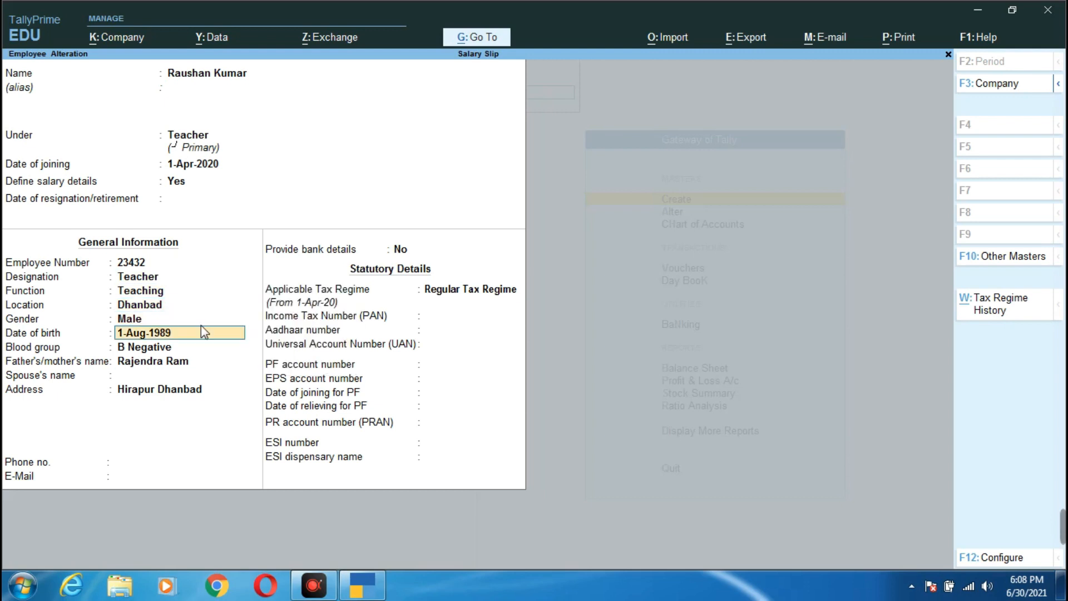
{"action": "key", "text": "Return"}
{"action": "key", "text": "Return"}
{"action": "key", "text": "Return"}
{"action": "key", "text": "Return"}
{"action": "key", "text": "Return"}
{"action": "key", "text": "Return"}
{"action": "key", "text": "Return"}
{"action": "key", "text": "Return"}
{"action": "key", "text": "Return"}
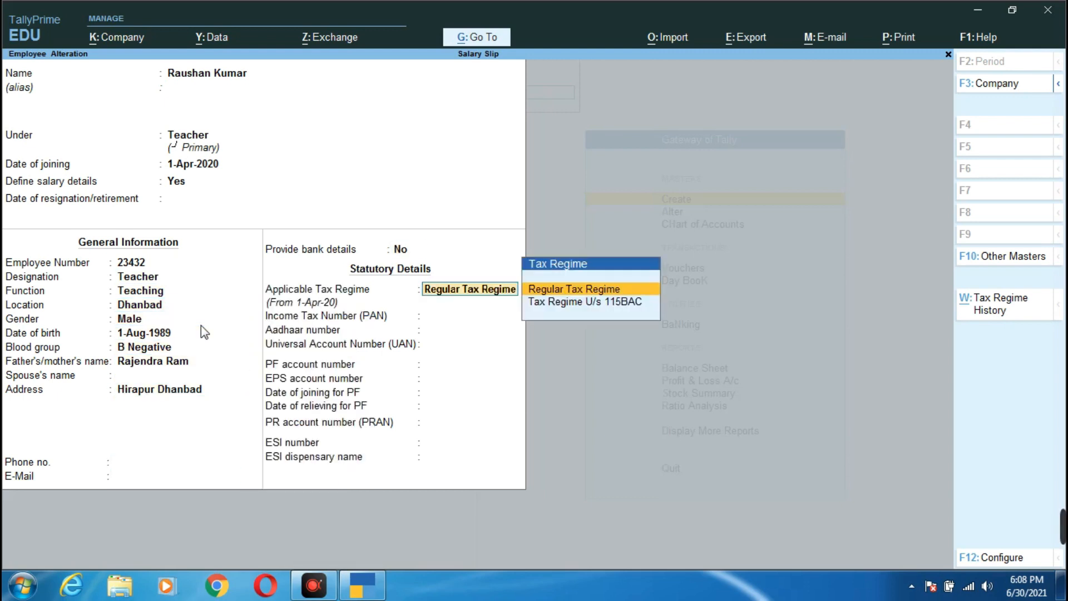
{"action": "key", "text": "Return"}
{"action": "key", "text": "Return"}
{"action": "key", "text": "Return"}
{"action": "key", "text": "Return"}
{"action": "key", "text": "Return"}
{"action": "key", "text": "Return"}
{"action": "key", "text": "Return"}
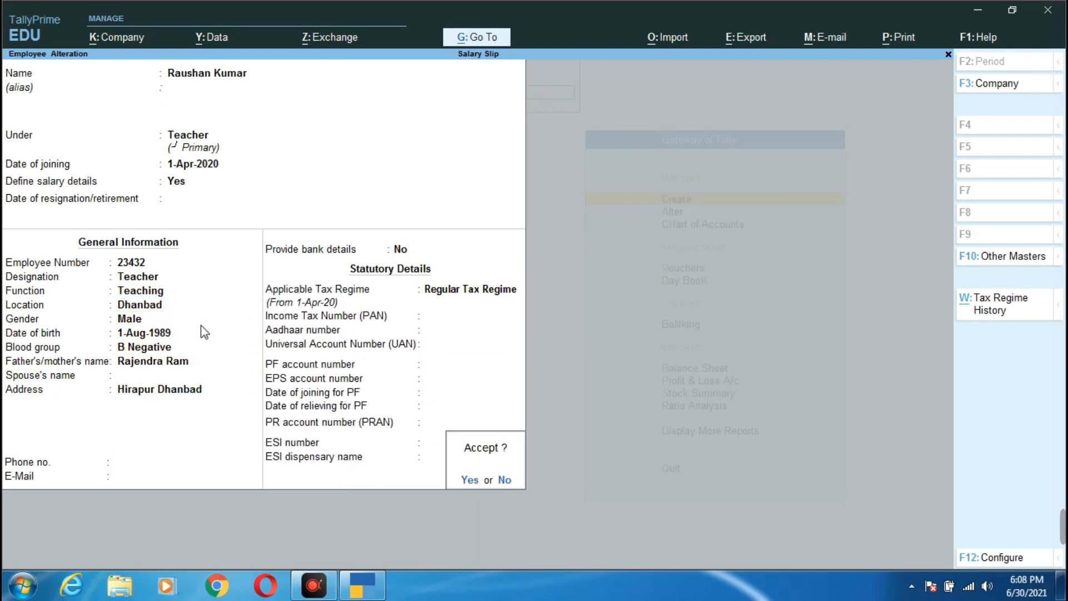
{"action": "key", "text": "Escape"}
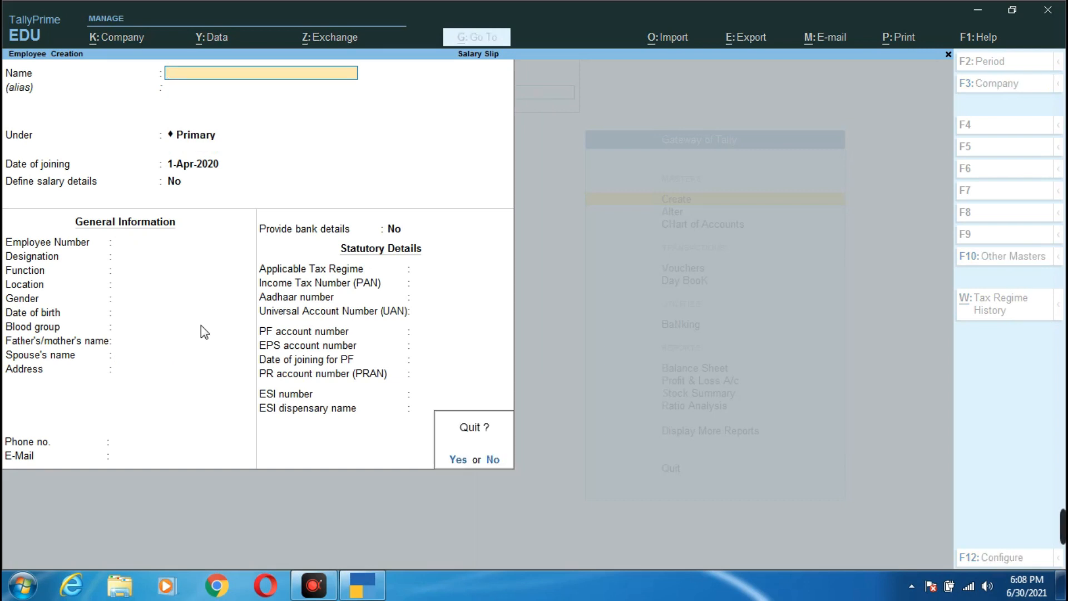
{"action": "key", "text": "Return"}
{"action": "key", "text": "Down"}
{"action": "key", "text": "Down"}
{"action": "key", "text": "Down"}
{"action": "key", "text": "Down"}
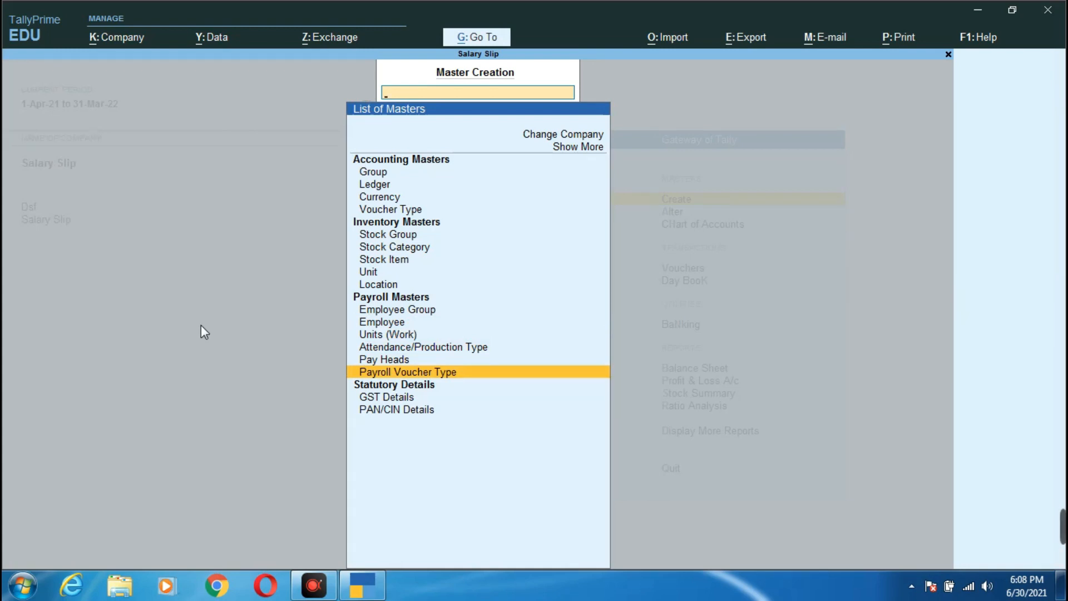
{"action": "key", "text": "Escape"}
- Open voucher entry, switch the voucher type to Payroll, then quit without saving
{"action": "key", "text": "Down"}
{"action": "key", "text": "Down"}
{"action": "key", "text": "Down"}
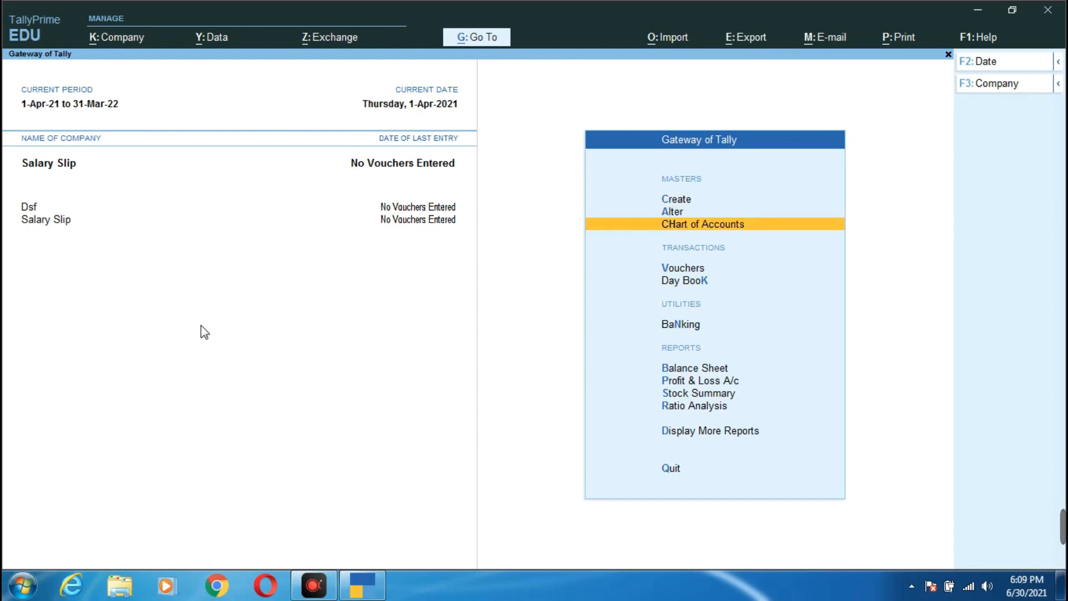
{"action": "key", "text": "Return"}
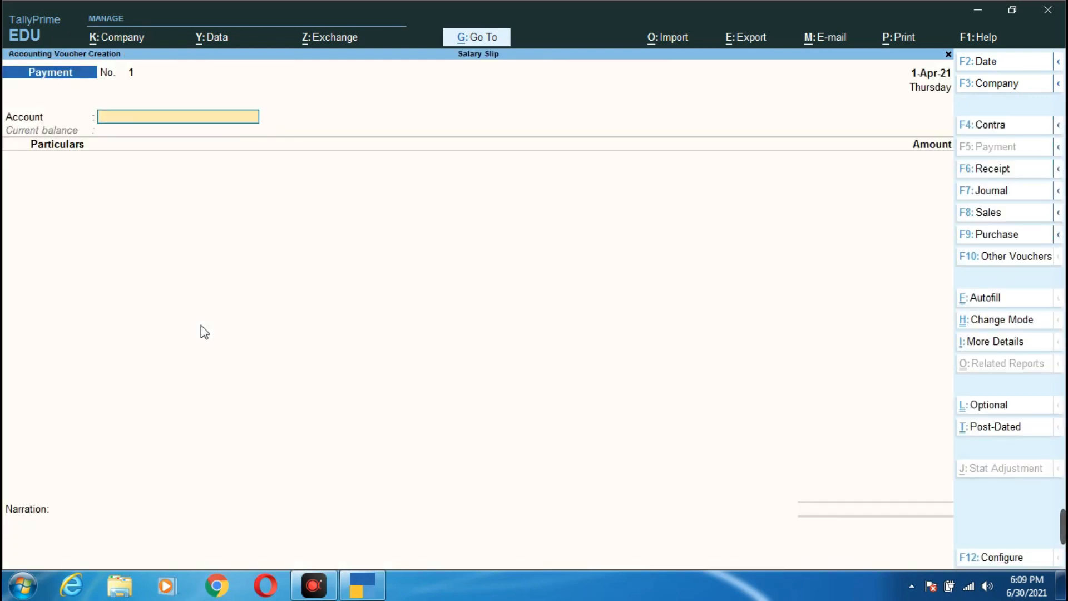
{"action": "left_click", "coordinate": [1000, 344]}
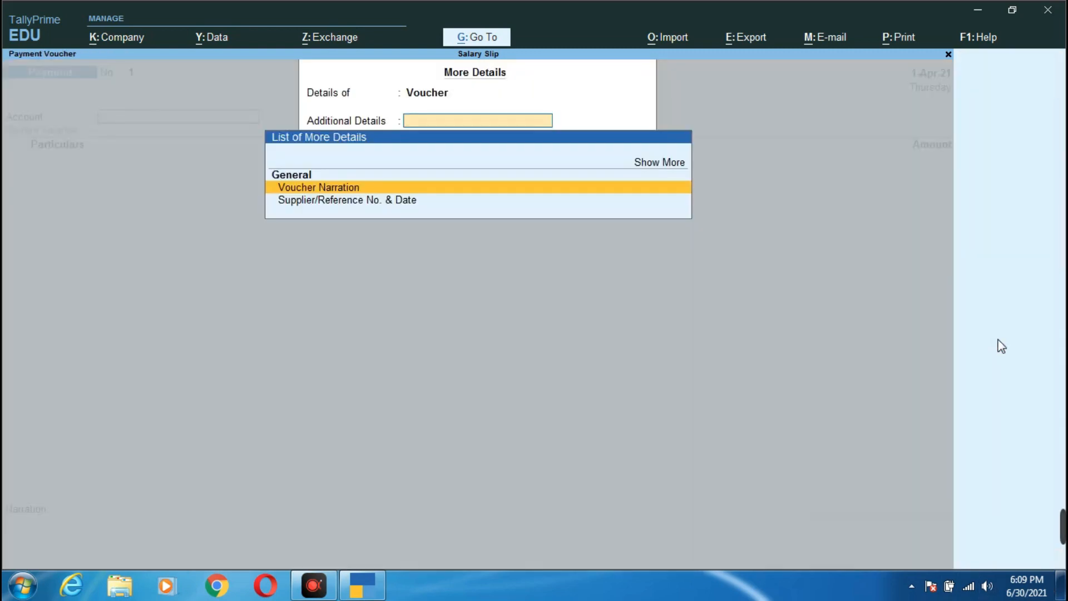
{"action": "key", "text": "Escape"}
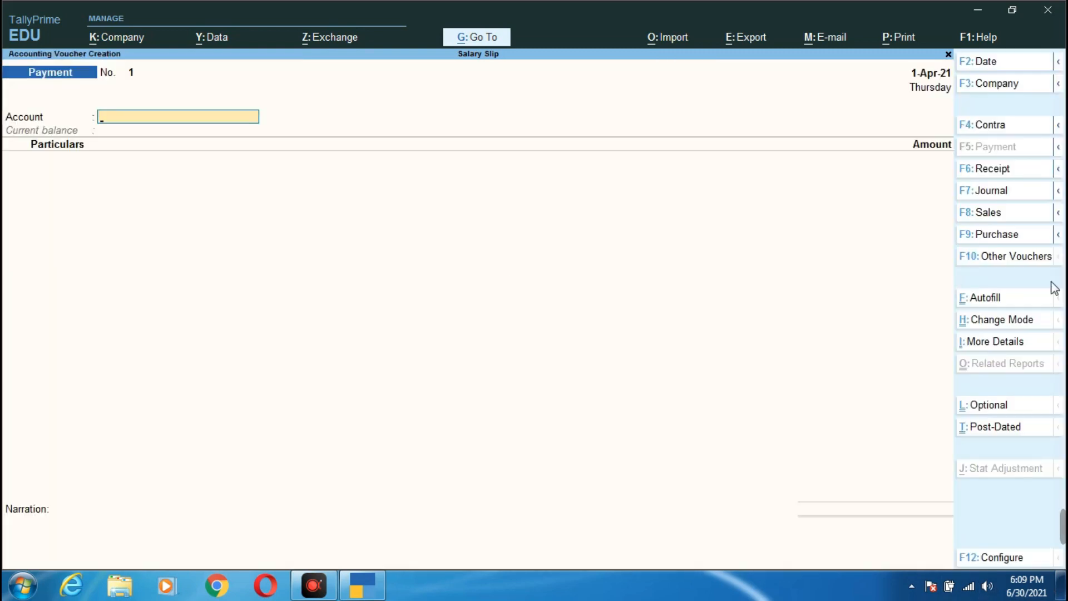
{"action": "left_click", "coordinate": [1020, 259]}
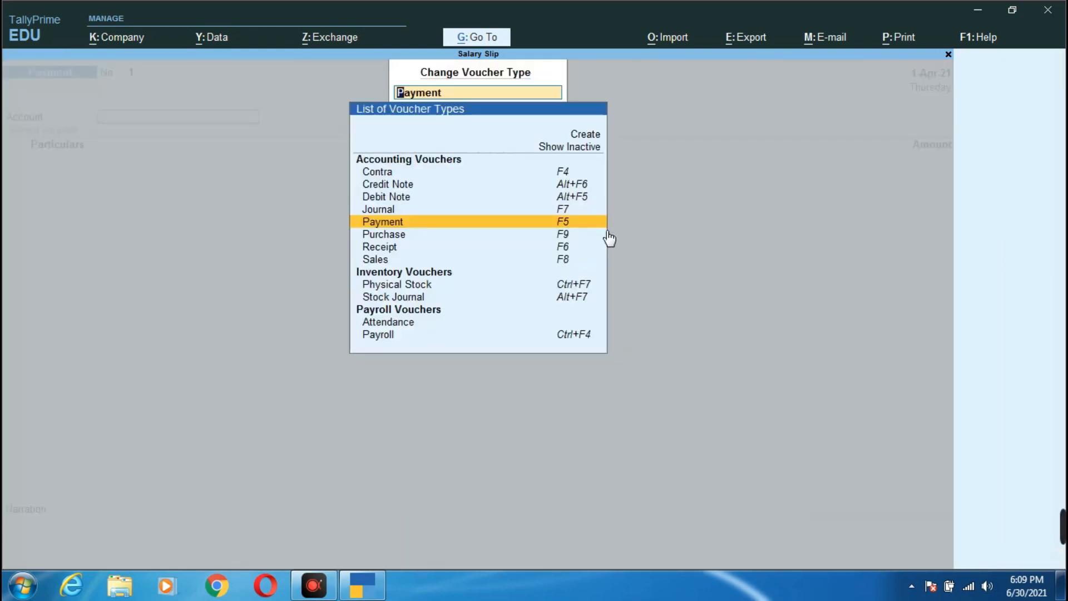
{"action": "left_click", "coordinate": [574, 336]}
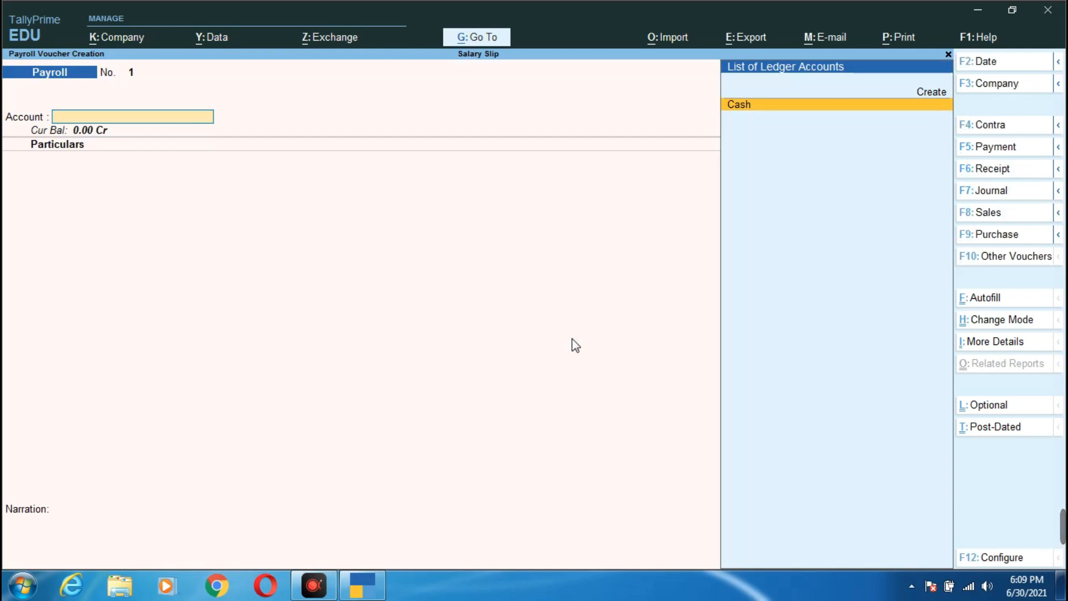
{"action": "key", "text": "Escape"}
{"action": "key", "text": "y"}
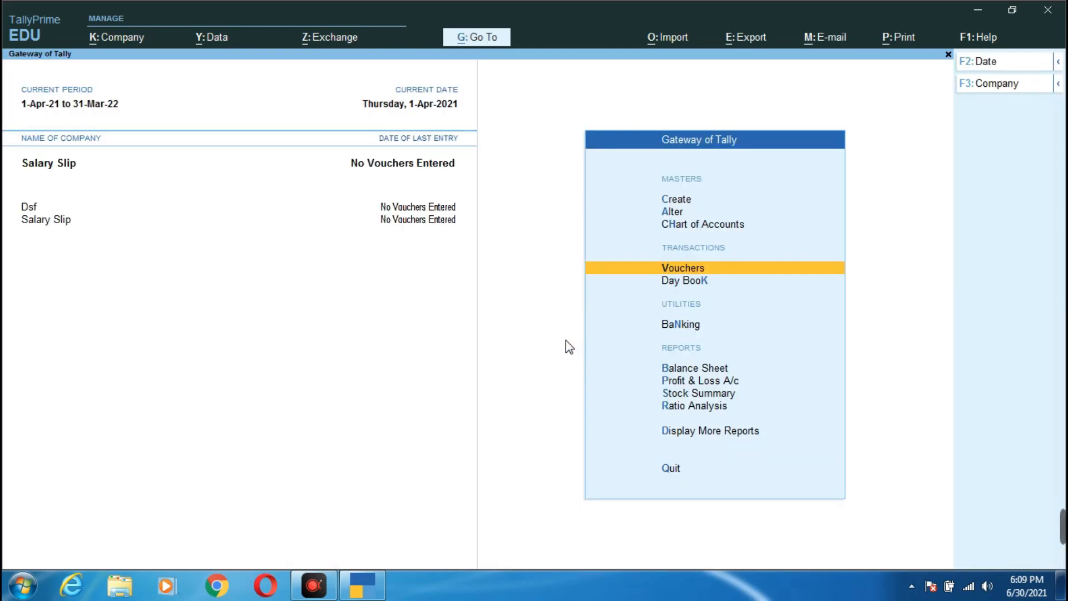
- Reopen voucher entry as a Payroll voucher and start Payroll Autofill
{"action": "left_click", "coordinate": [711, 268]}
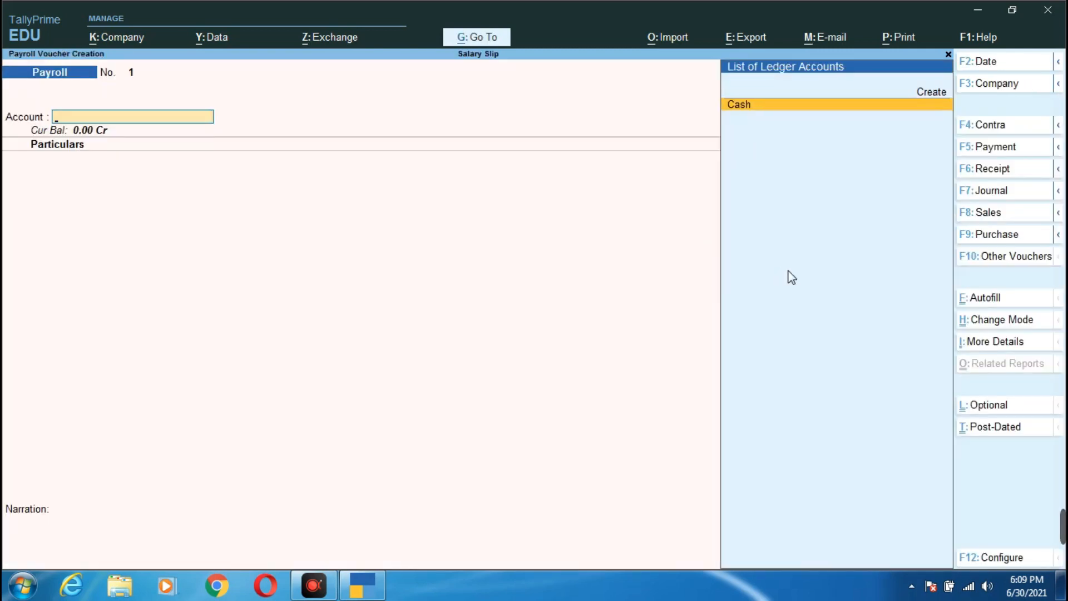
{"action": "left_click", "coordinate": [1008, 350]}
{"action": "key", "text": "Escape"}
{"action": "left_click", "coordinate": [1005, 257]}
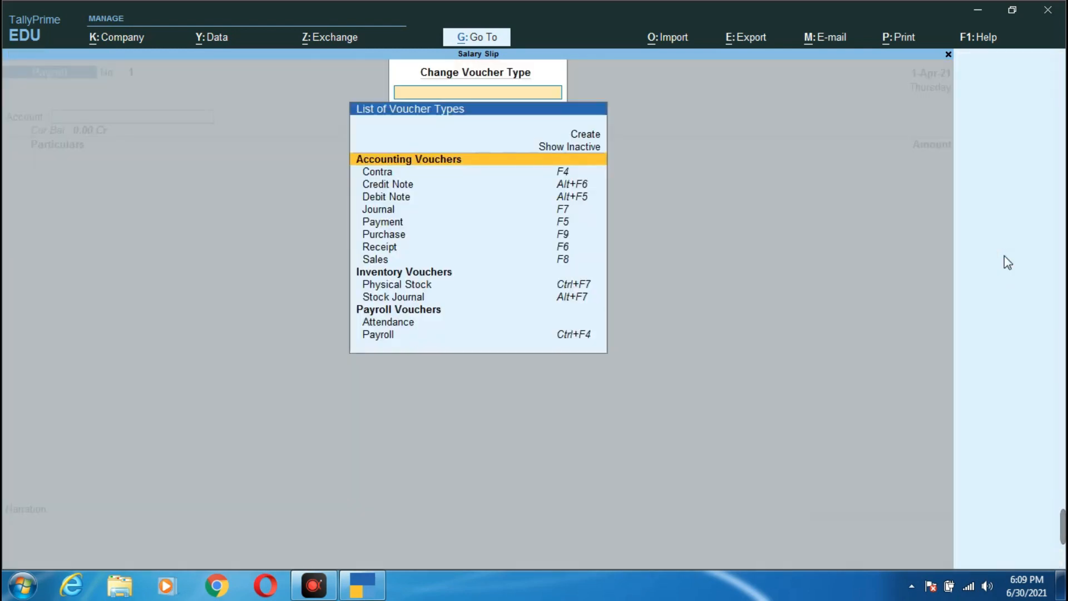
{"action": "left_click", "coordinate": [585, 345]}
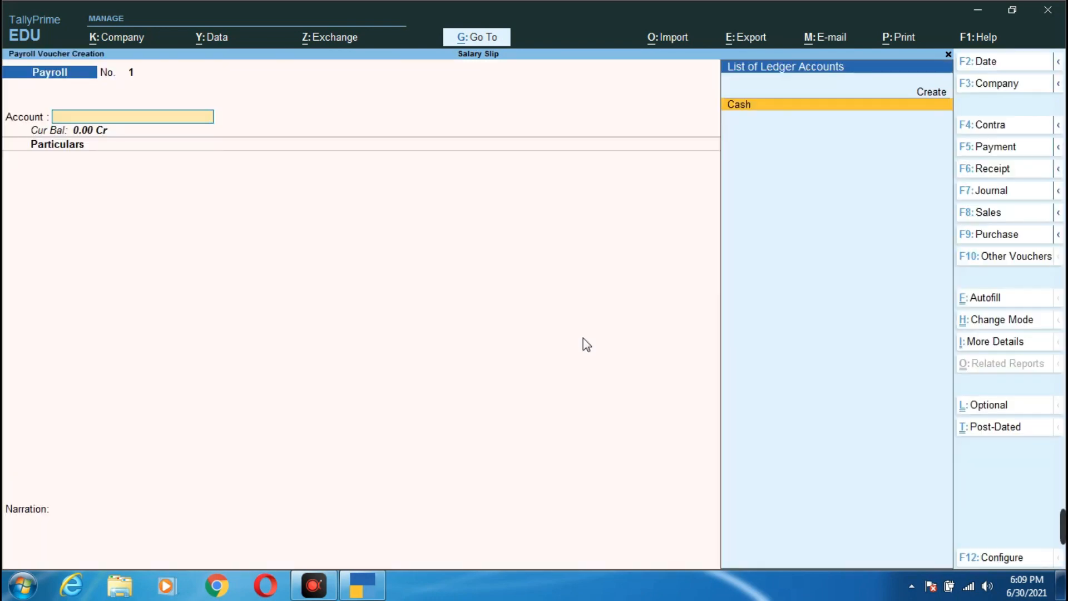
{"action": "left_click", "coordinate": [314, 585]}
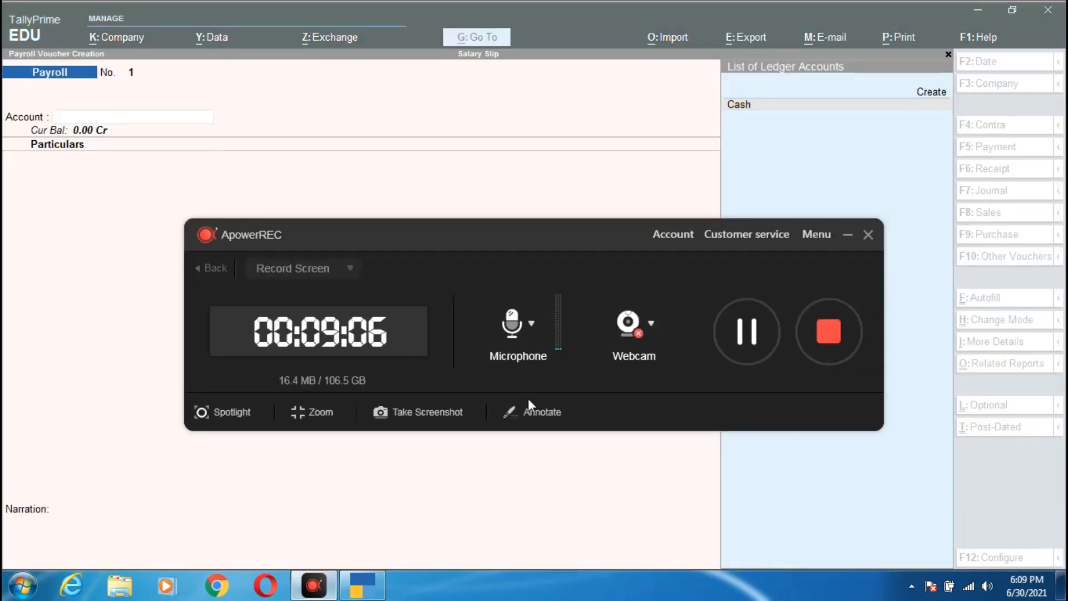
{"action": "left_click", "coordinate": [848, 234]}
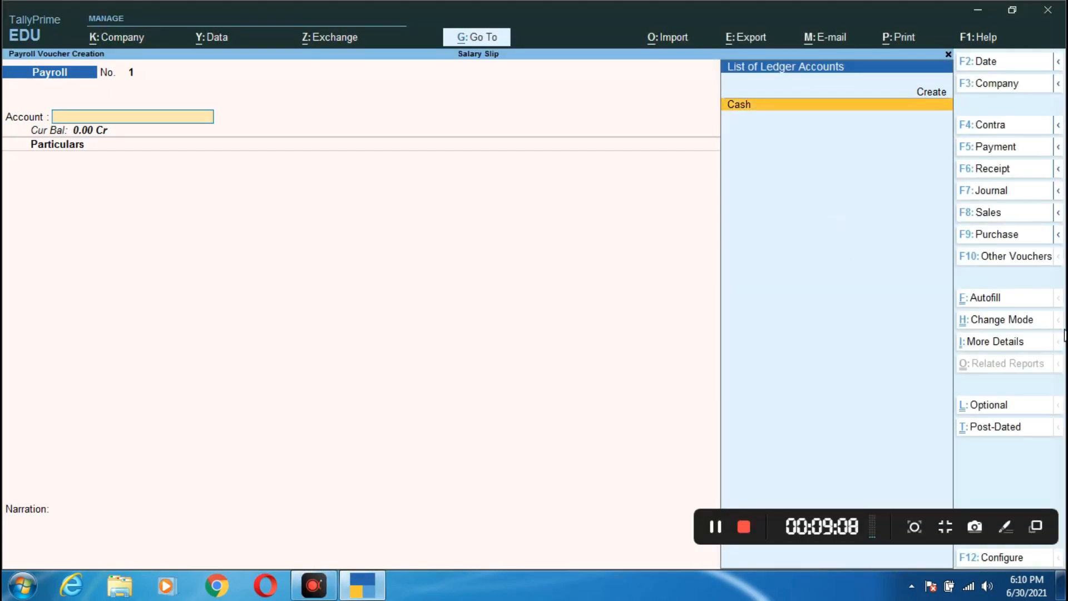
{"action": "left_click", "coordinate": [1024, 258]}
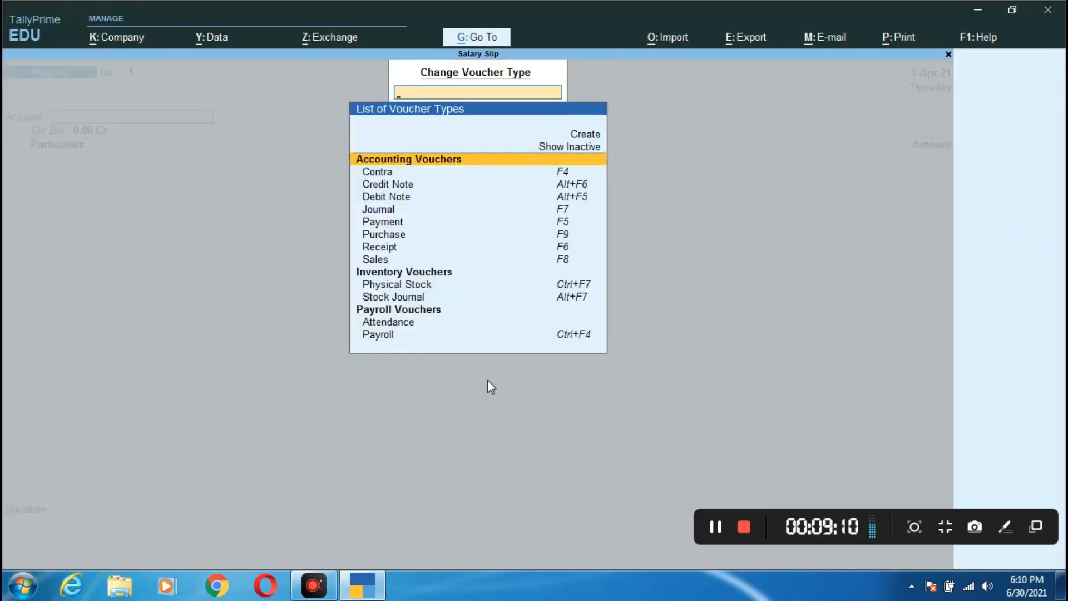
{"action": "left_click", "coordinate": [580, 334]}
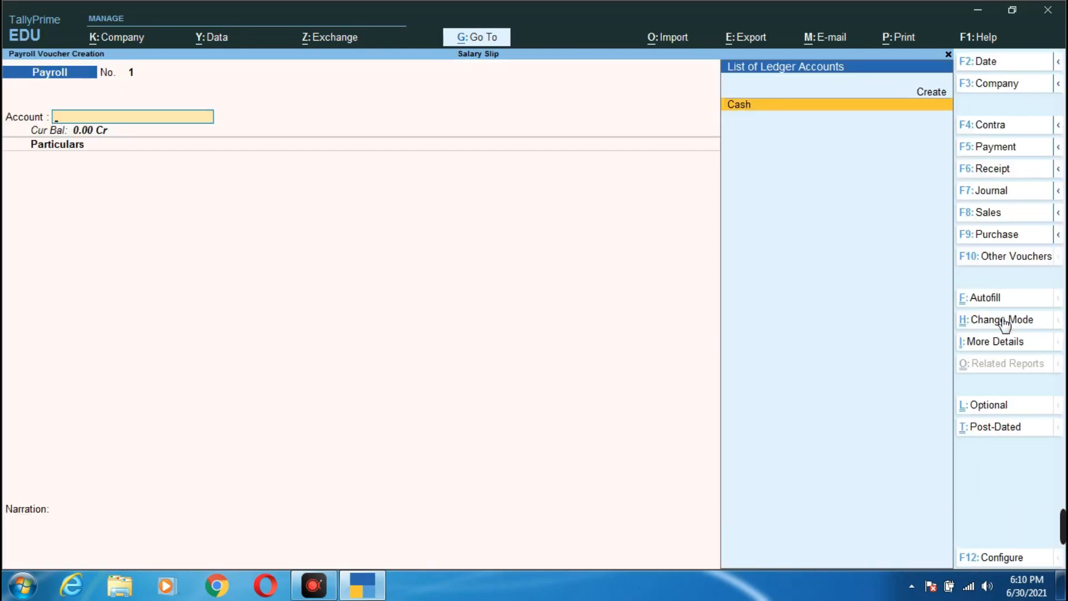
{"action": "left_click", "coordinate": [986, 299]}
- Autofill Salary for the single employee through 1-5-2021, paid from Cash, and save the 35,820.00 voucher
{"action": "key", "text": "Return"}
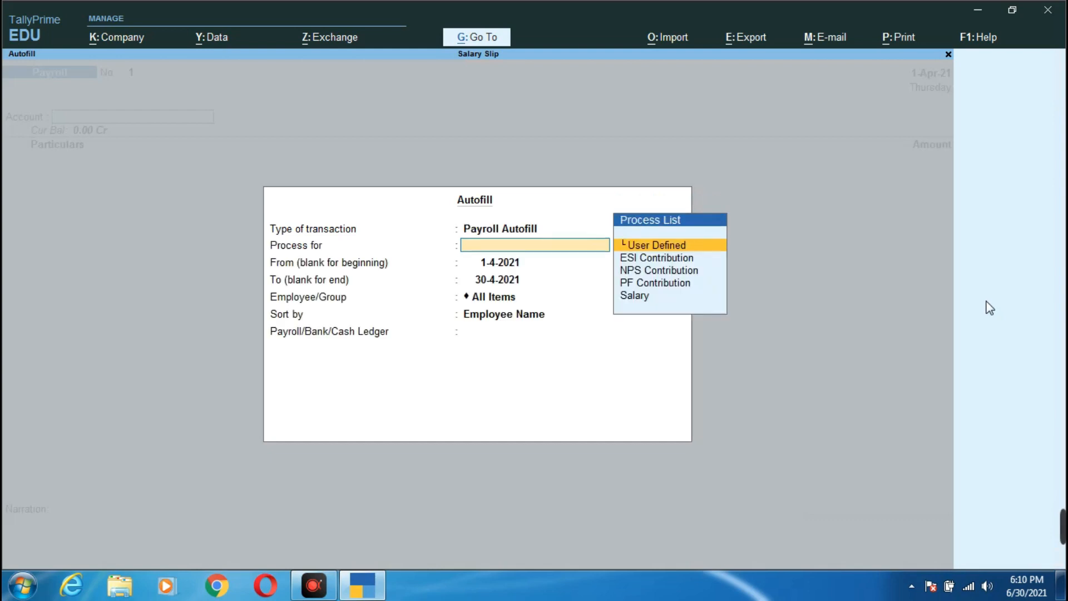
{"action": "key", "text": "Down"}
{"action": "key", "text": "Down"}
{"action": "key", "text": "Down"}
{"action": "key", "text": "Down"}
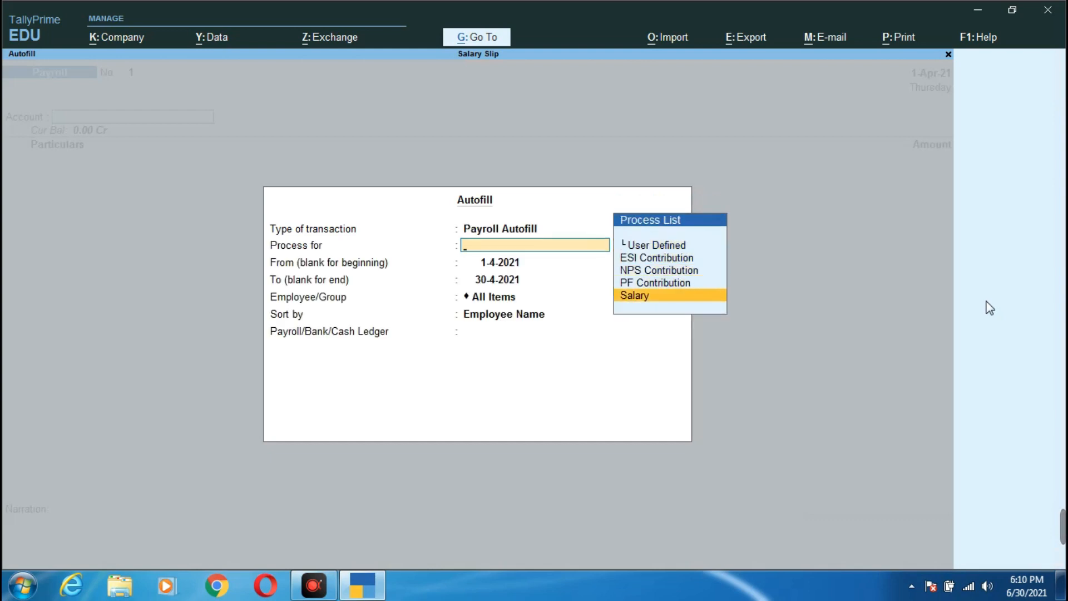
{"action": "key", "text": "Return"}
{"action": "key", "text": "Return"}
{"action": "type", "text": "1"}
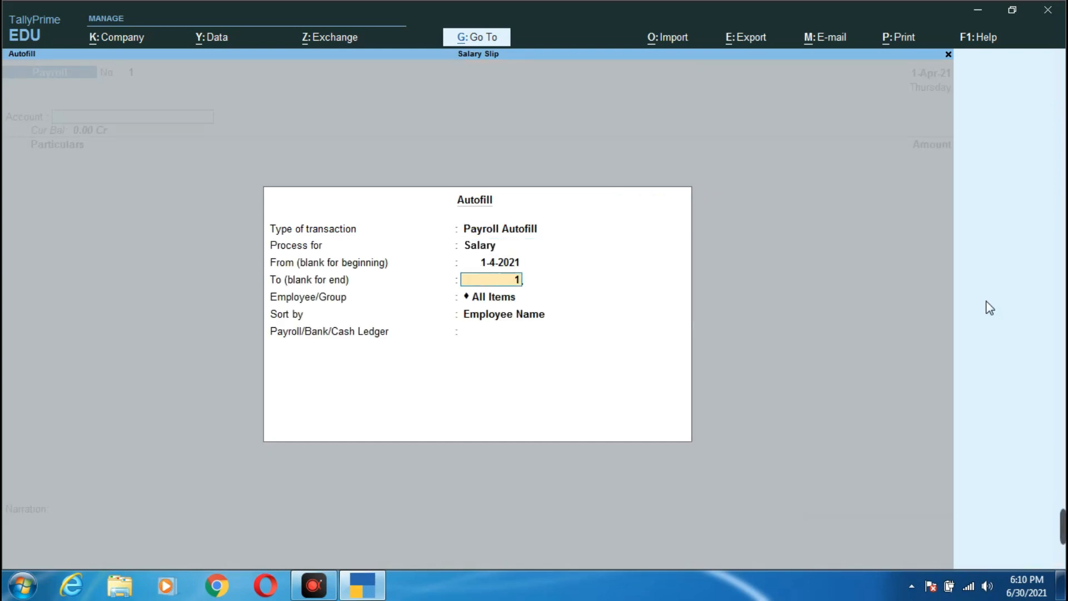
{"action": "type", "text": ".5"}
{"action": "key", "text": "Return"}
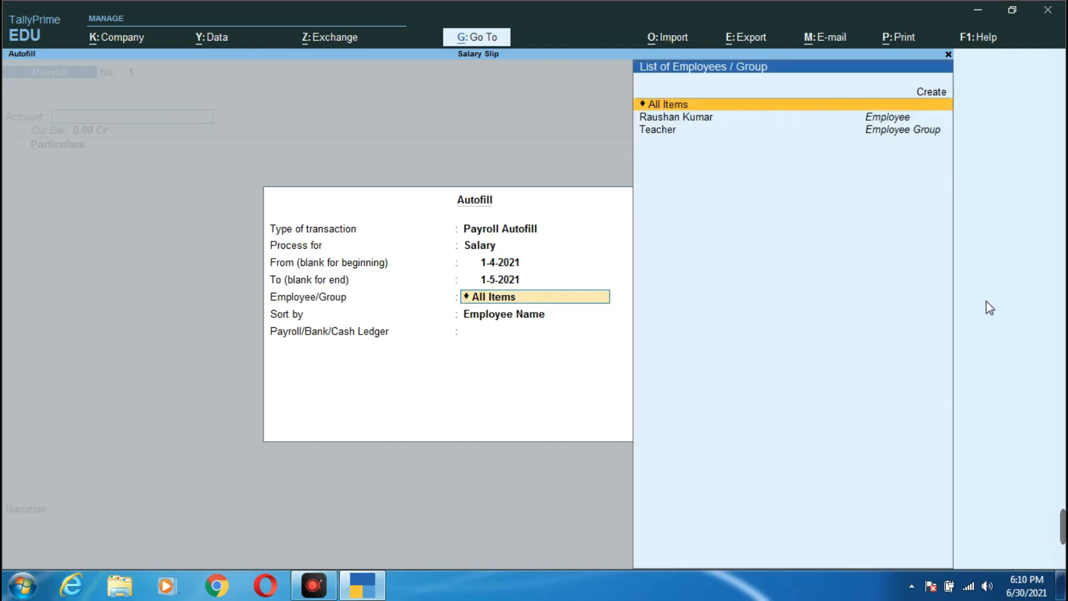
{"action": "key", "text": "Down"}
{"action": "key", "text": "Return"}
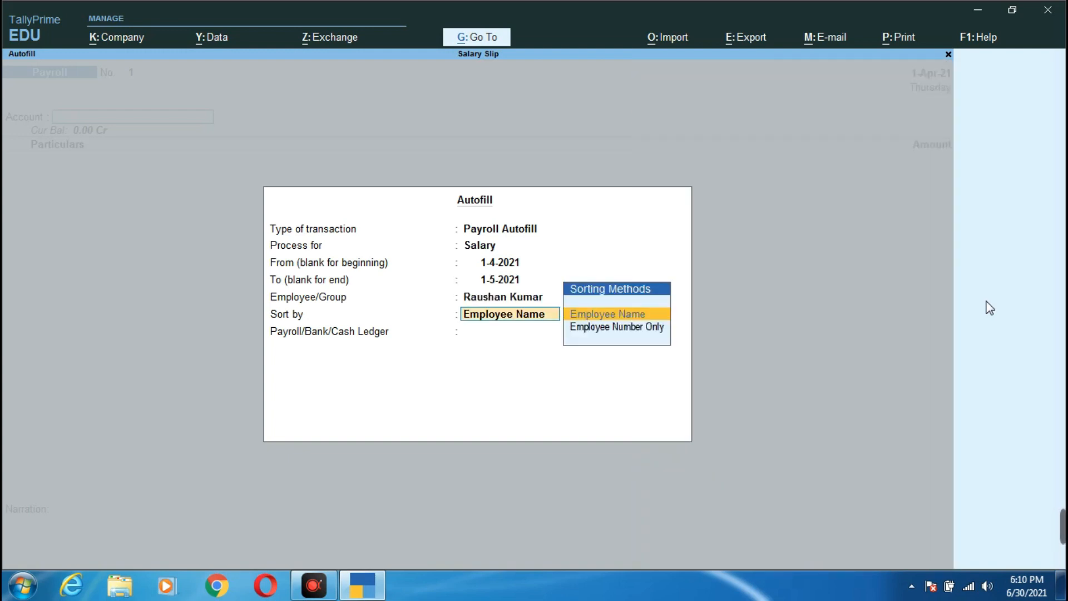
{"action": "key", "text": "Return"}
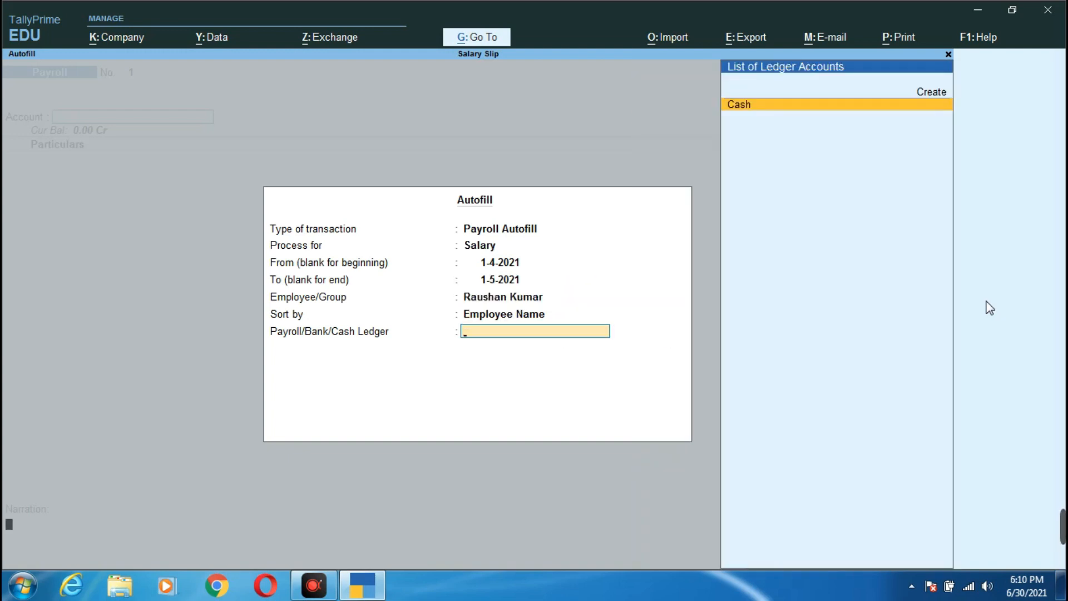
{"action": "key", "text": "Return"}
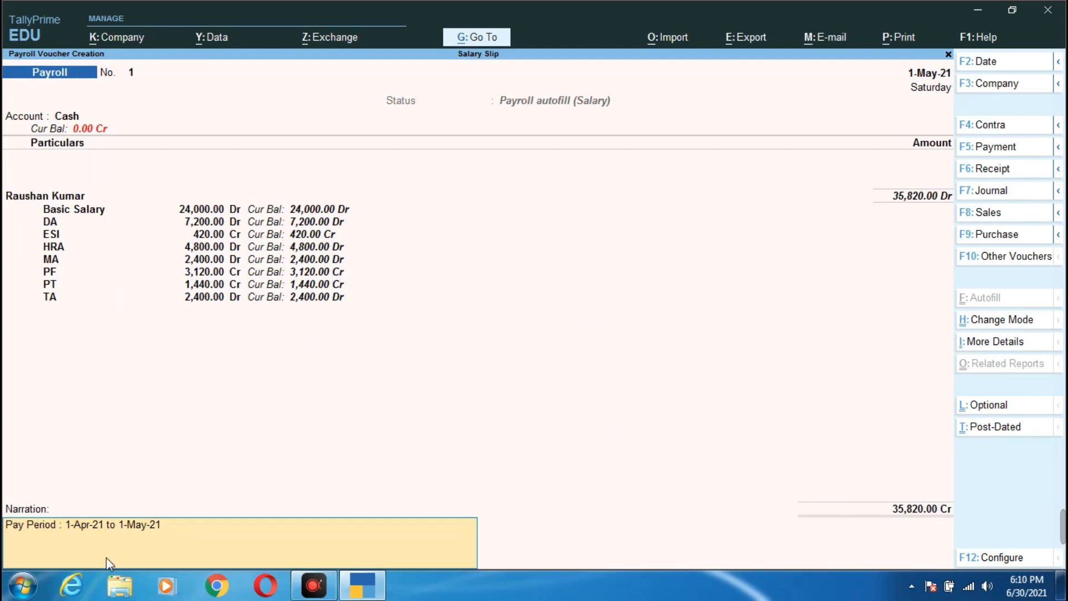
{"action": "key", "text": "Return"}
{"action": "key", "text": "Return"}
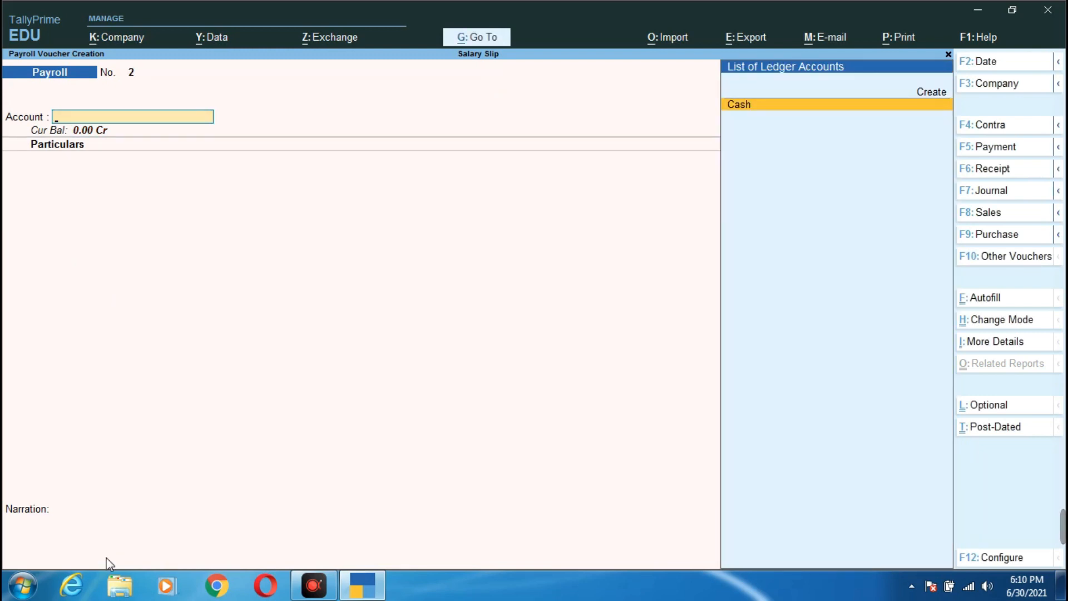
- Quit the blank voucher No. 2 and open Pay Slip under More Reports > Payroll Reports
{"action": "key", "text": "Escape"}
{"action": "key", "text": "y"}
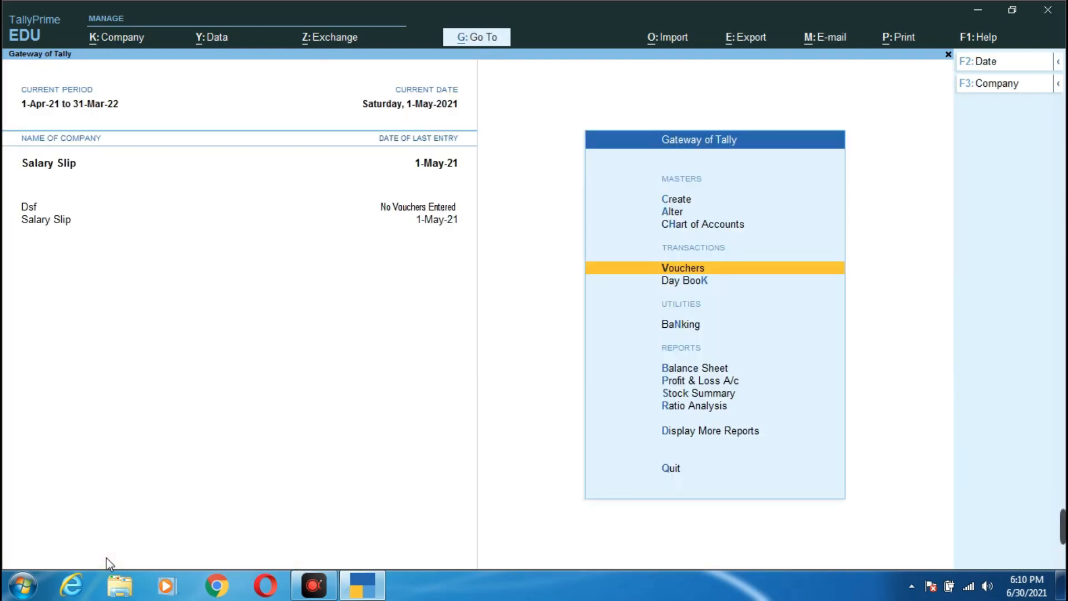
{"action": "key", "text": "Down"}
{"action": "key", "text": "Down"}
{"action": "key", "text": "Down"}
{"action": "key", "text": "Down"}
{"action": "key", "text": "Down"}
{"action": "key", "text": "Down"}
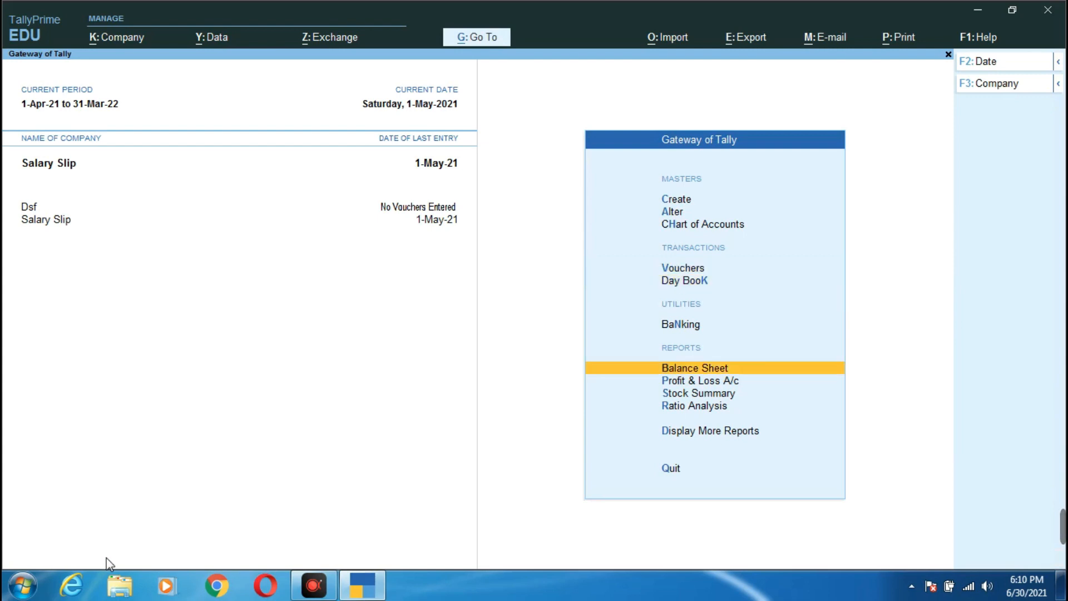
{"action": "key", "text": "Down"}
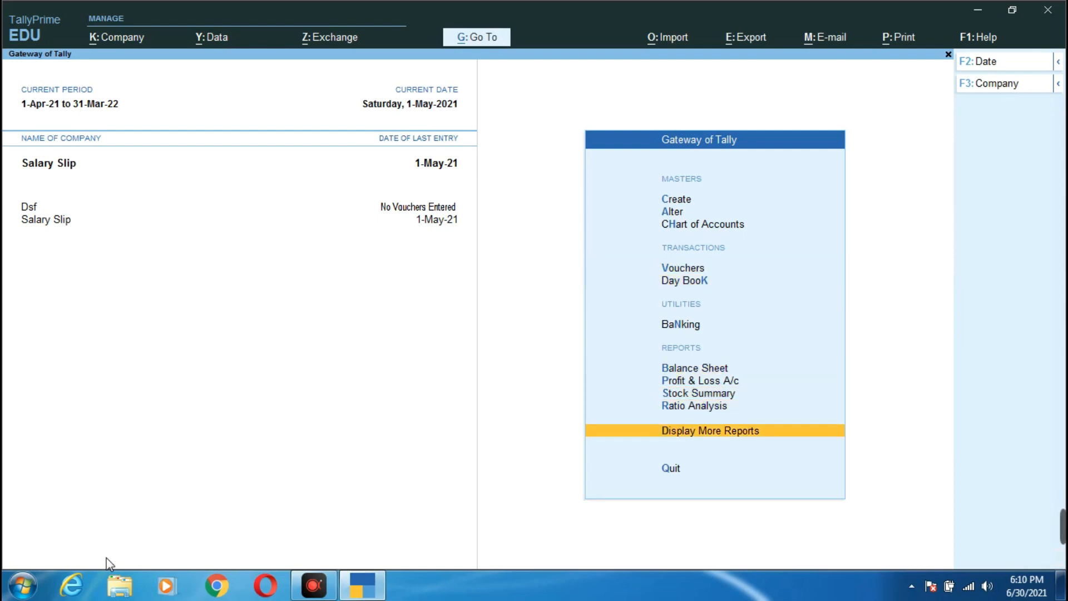
{"action": "key", "text": "Return"}
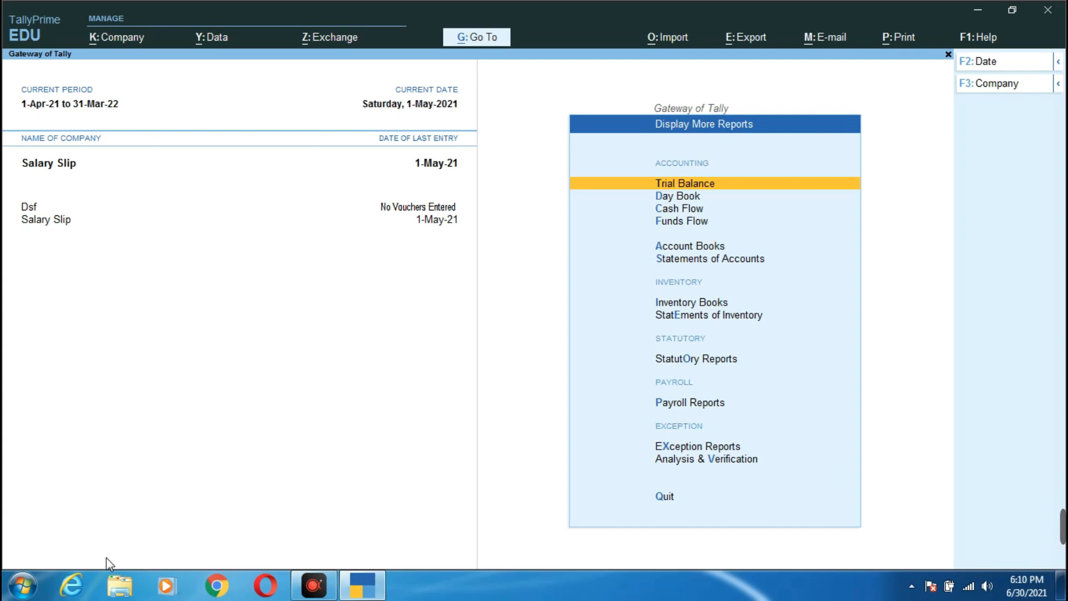
{"action": "key", "text": "Down"}
{"action": "key", "text": "Down"}
{"action": "key", "text": "Down"}
{"action": "key", "text": "Down"}
{"action": "key", "text": "Down"}
{"action": "key", "text": "Down"}
{"action": "key", "text": "Down"}
{"action": "key", "text": "Down"}
{"action": "key", "text": "Down"}
{"action": "key", "text": "Down"}
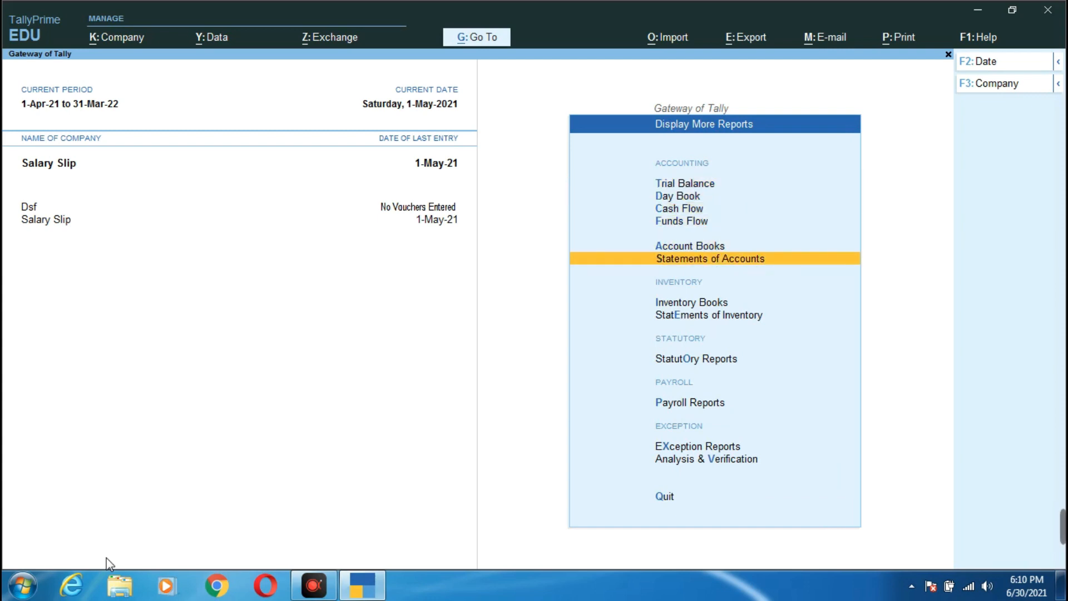
{"action": "key", "text": "Up"}
{"action": "key", "text": "Return"}
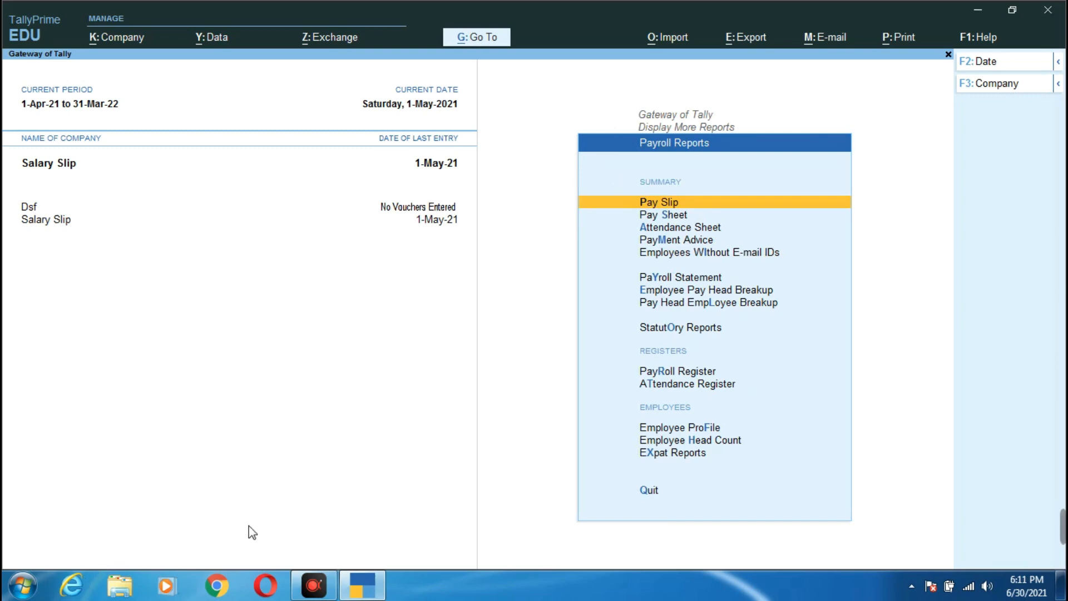
{"action": "left_click", "coordinate": [673, 200]}
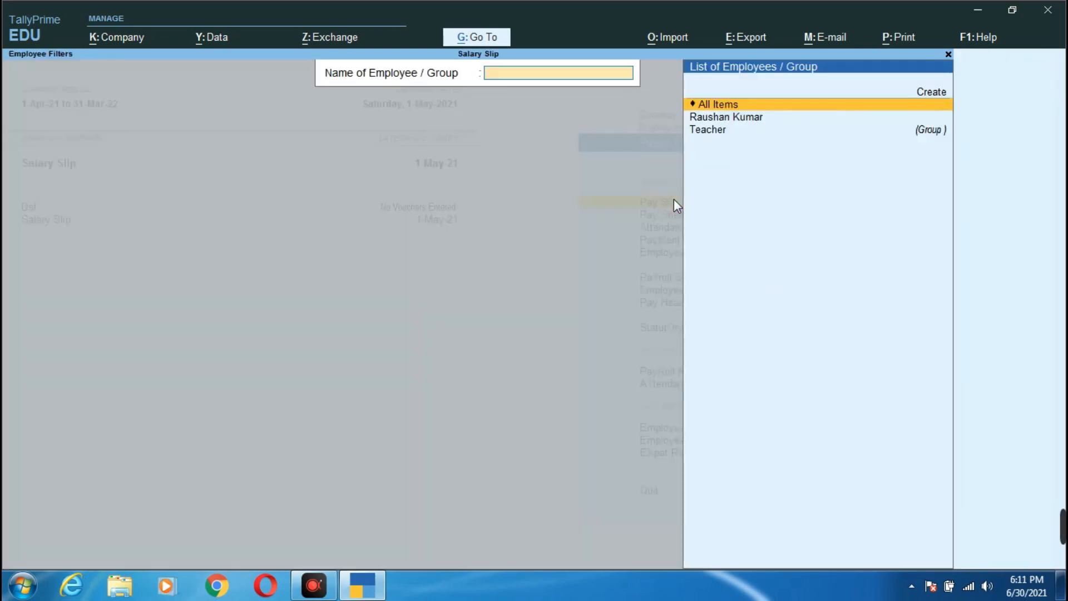
{"action": "key", "text": "Return"}
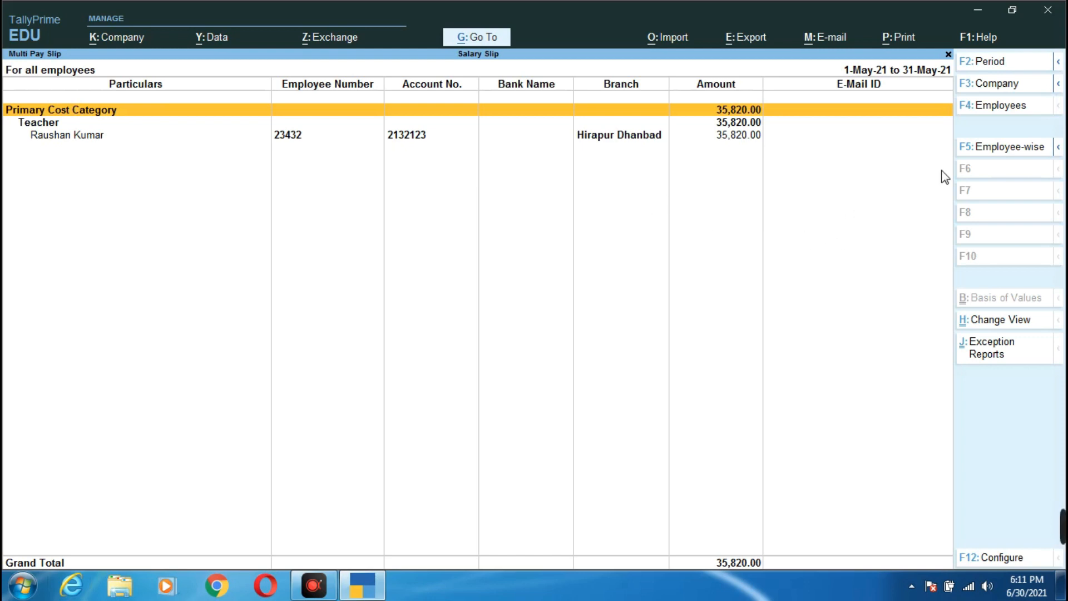
{"action": "left_click", "coordinate": [1001, 360]}
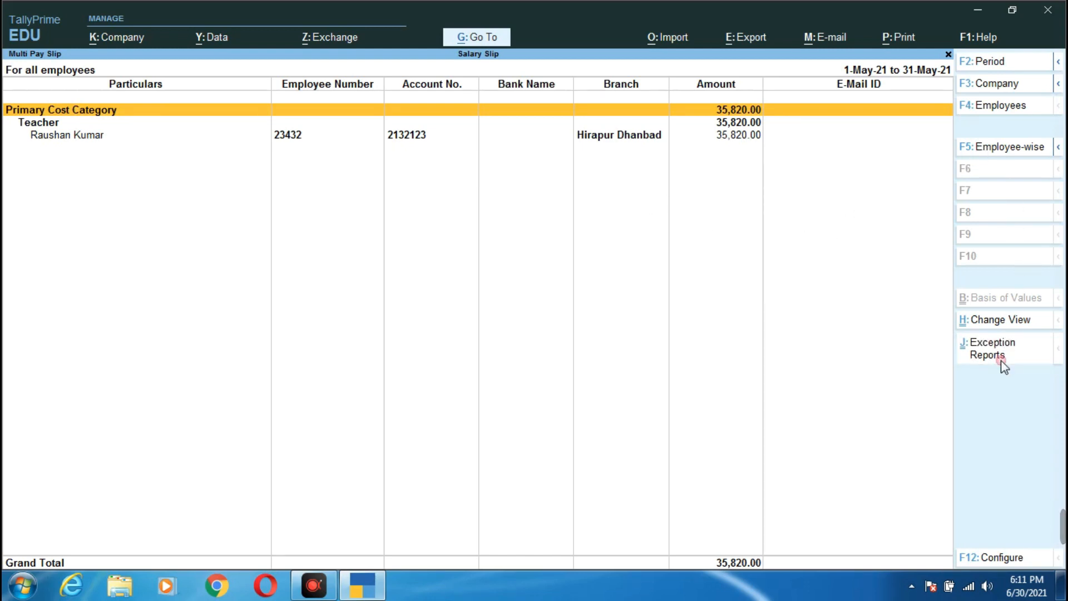
{"action": "key", "text": "Return"}
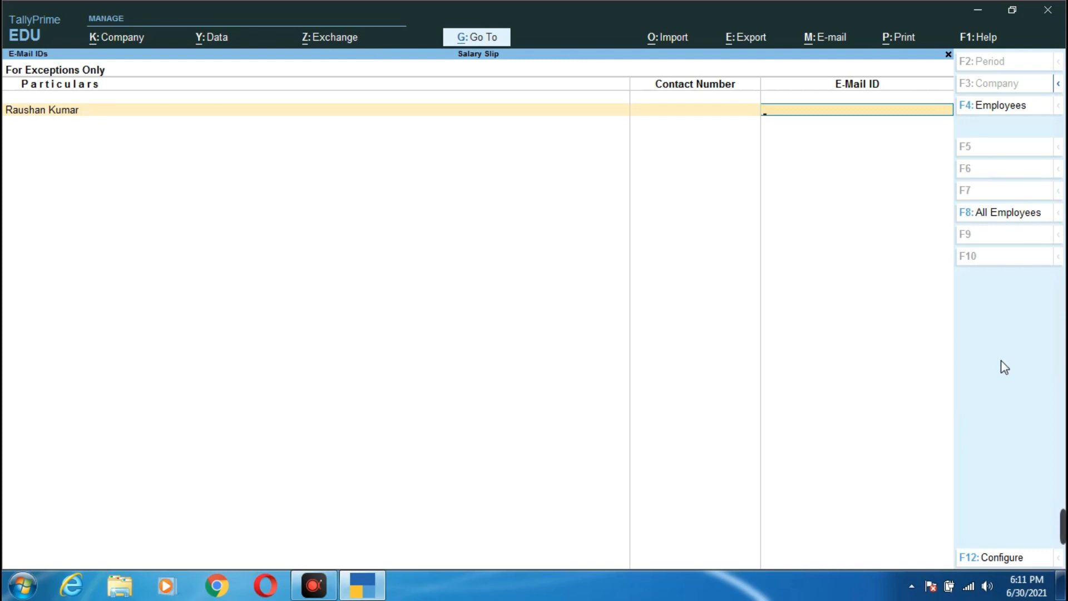
{"action": "key", "text": "Escape"}
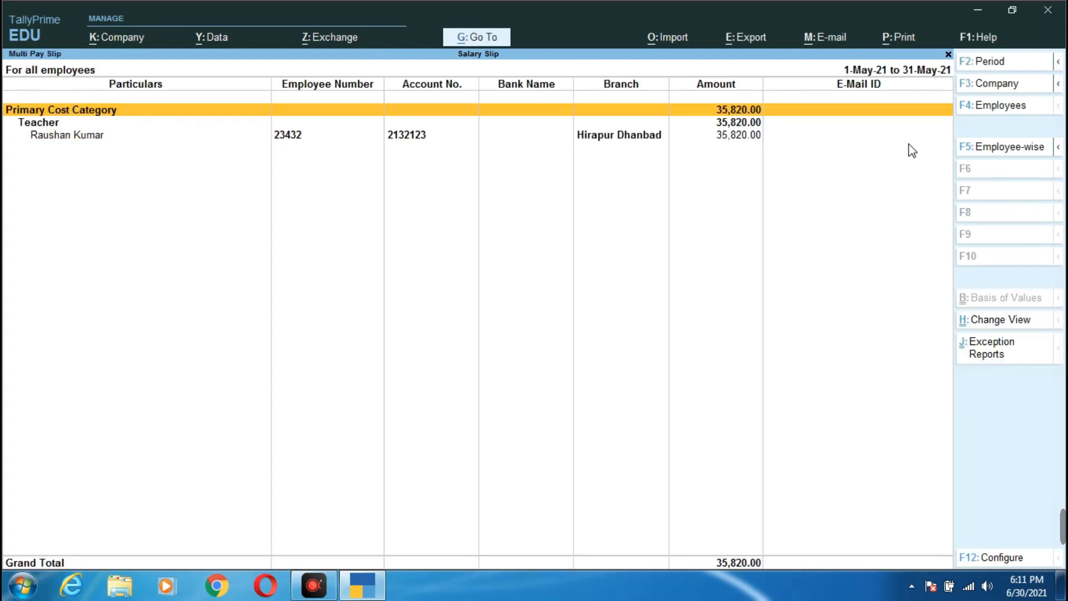
{"action": "left_click", "coordinate": [1025, 154]}
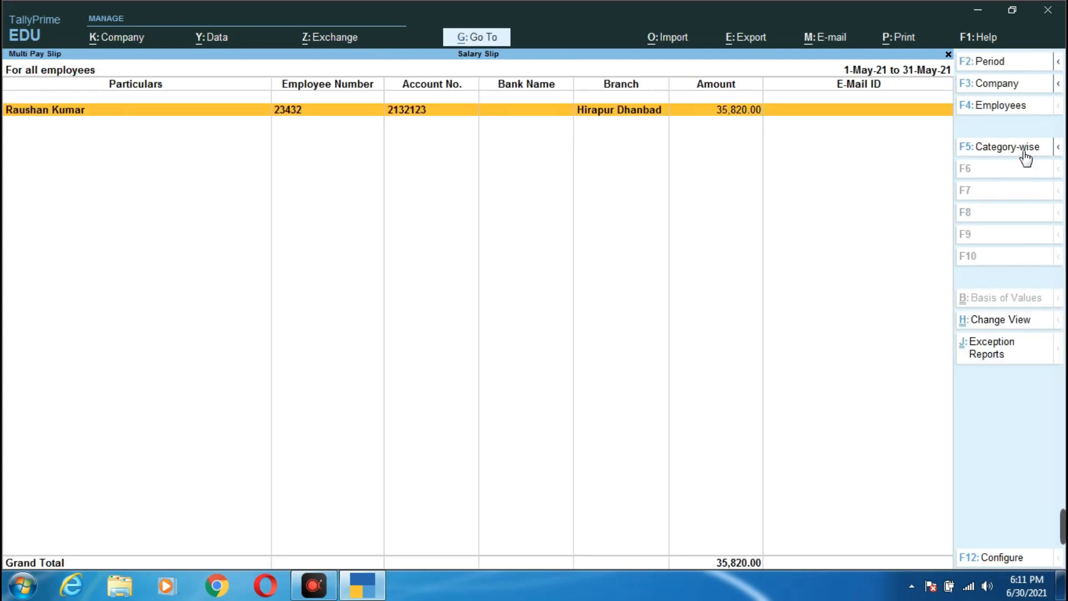
{"action": "left_click", "coordinate": [1025, 151]}
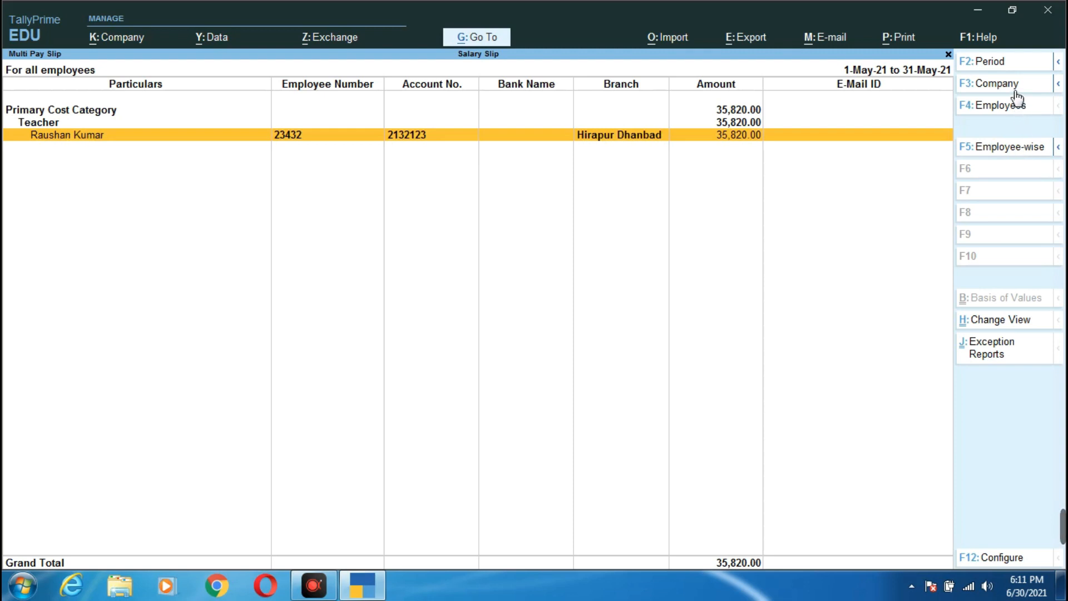
{"action": "key", "text": "Escape"}
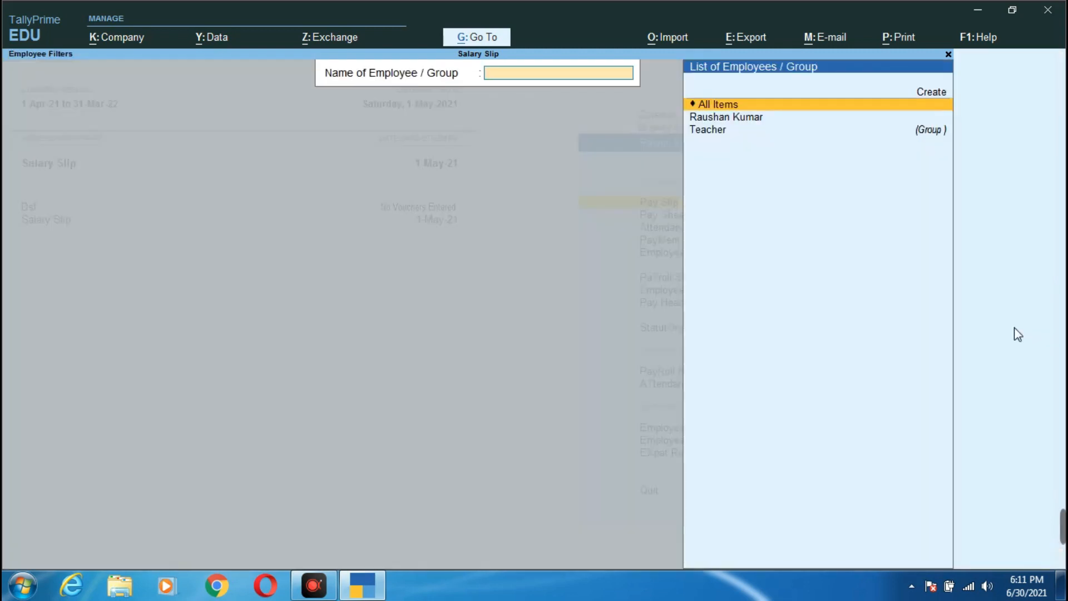
{"action": "key", "text": "Return"}
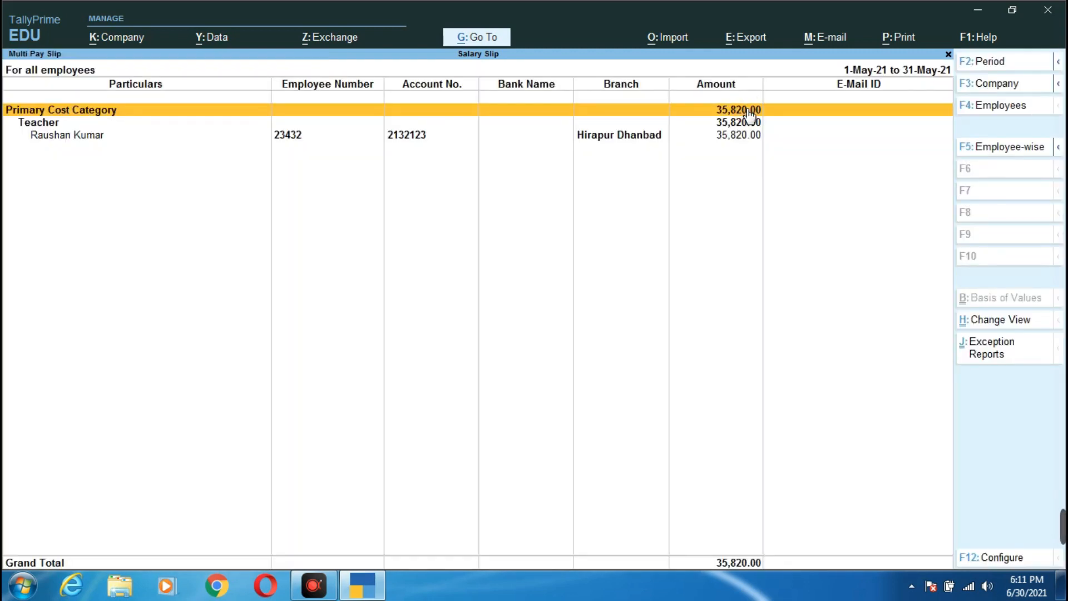
{"action": "key", "text": "Escape"}
{"action": "left_click", "coordinate": [756, 123]}
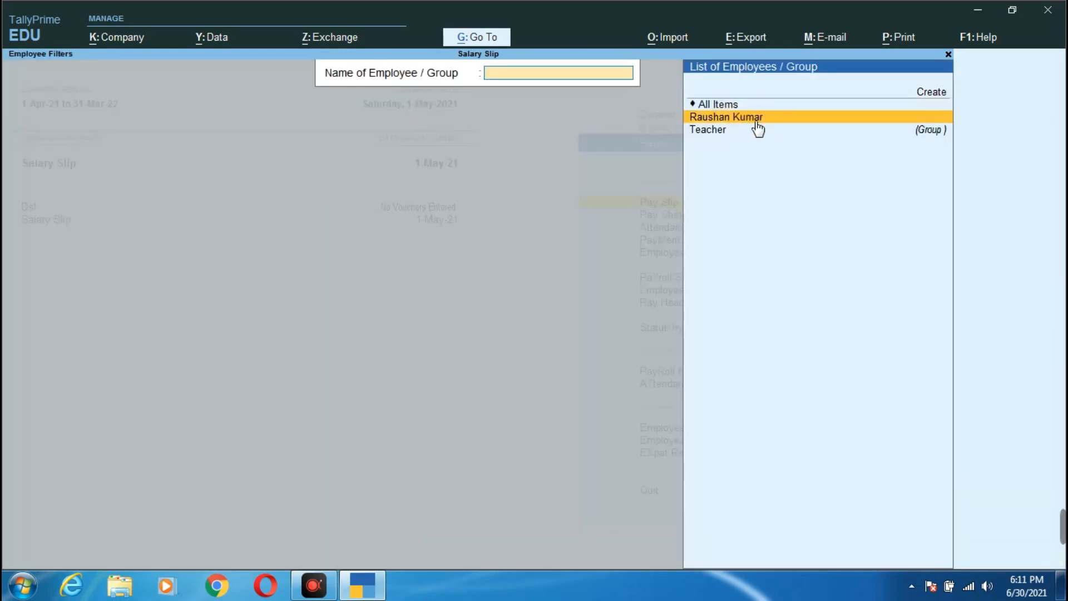
- Show the employee's May-2021 pay slip (net 35,820.00), print-preview it and send it to print
{"action": "left_click", "coordinate": [756, 122]}
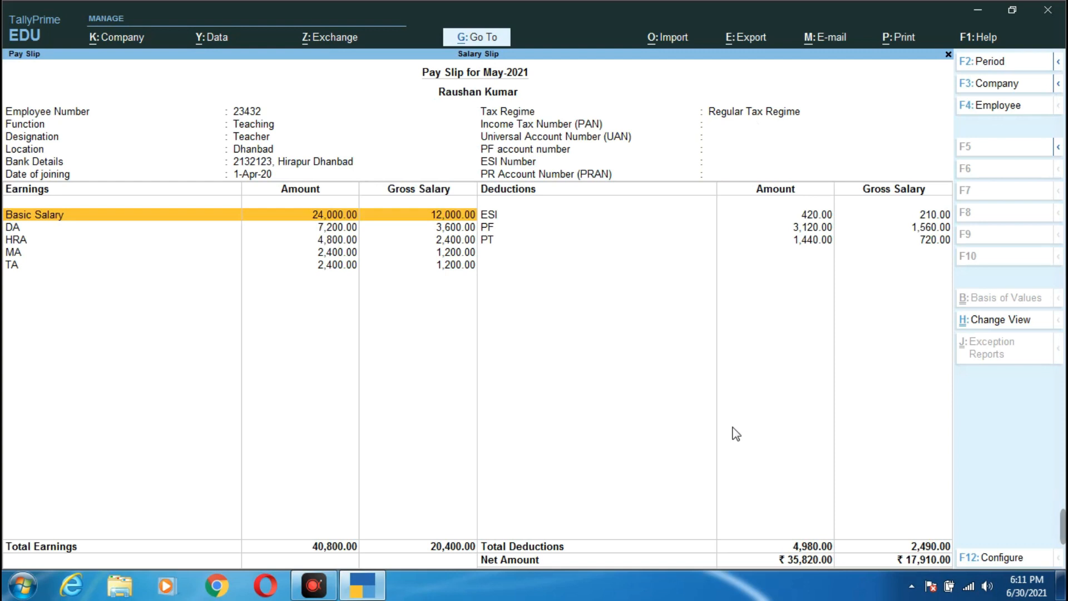
{"action": "left_click", "coordinate": [900, 36]}
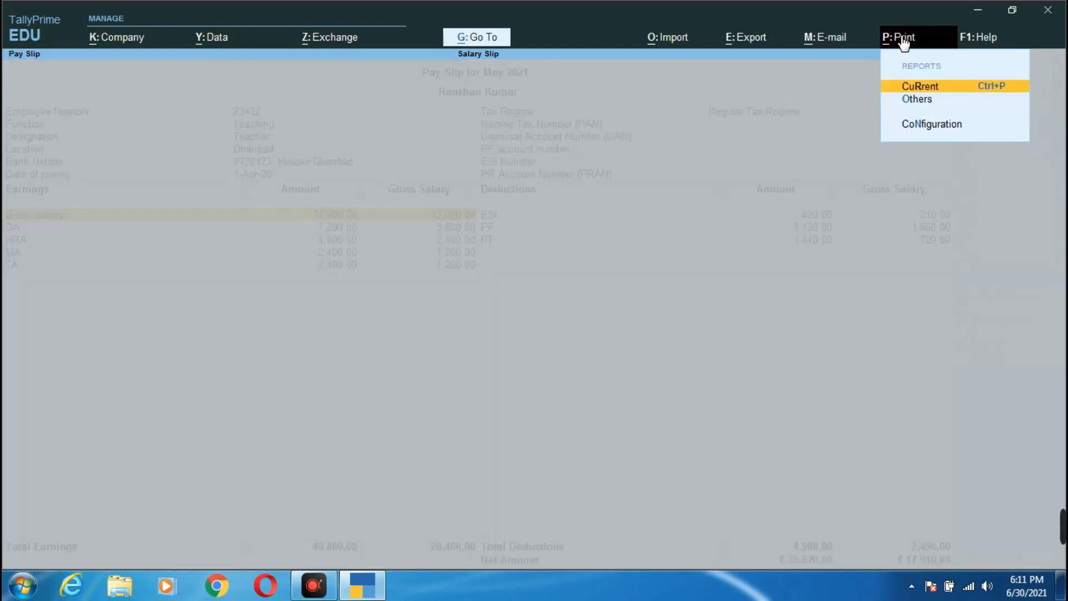
{"action": "left_click", "coordinate": [958, 91]}
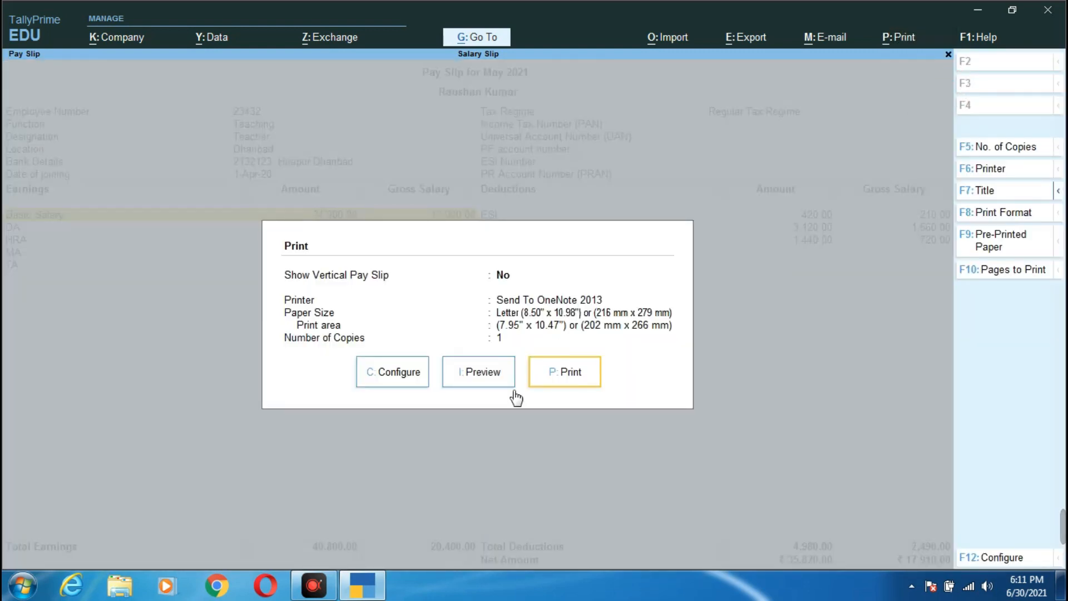
{"action": "left_click", "coordinate": [474, 382]}
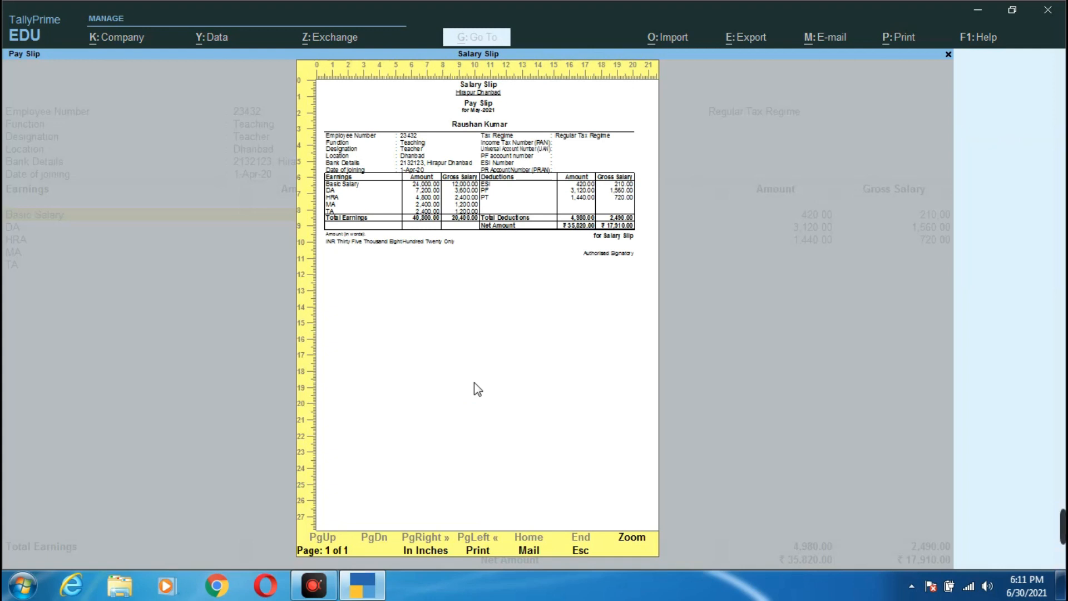
{"action": "left_click", "coordinate": [487, 551]}
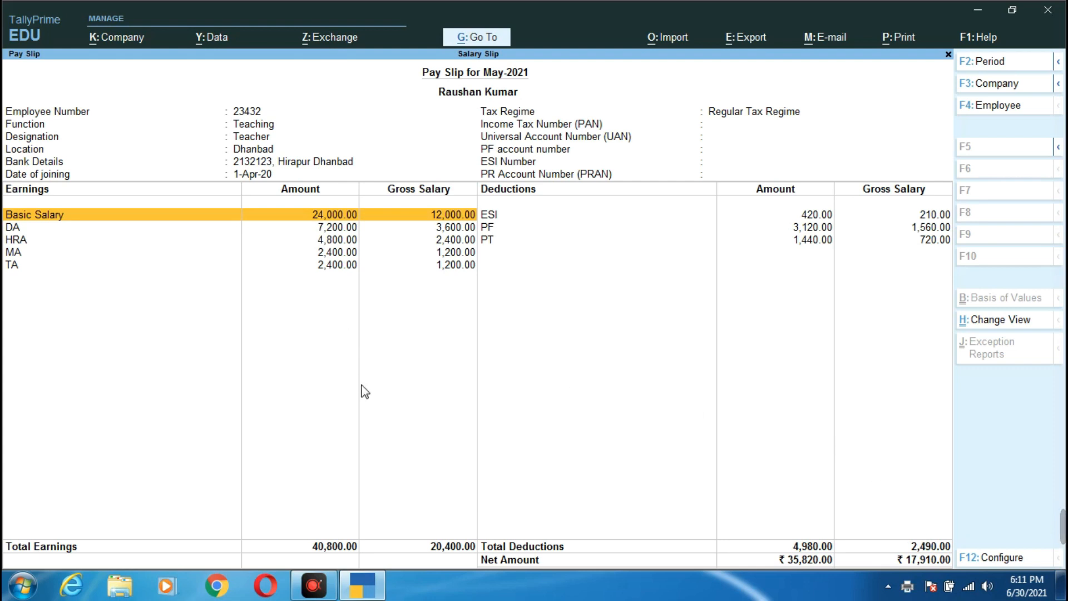
{"action": "left_click", "coordinate": [314, 585]}
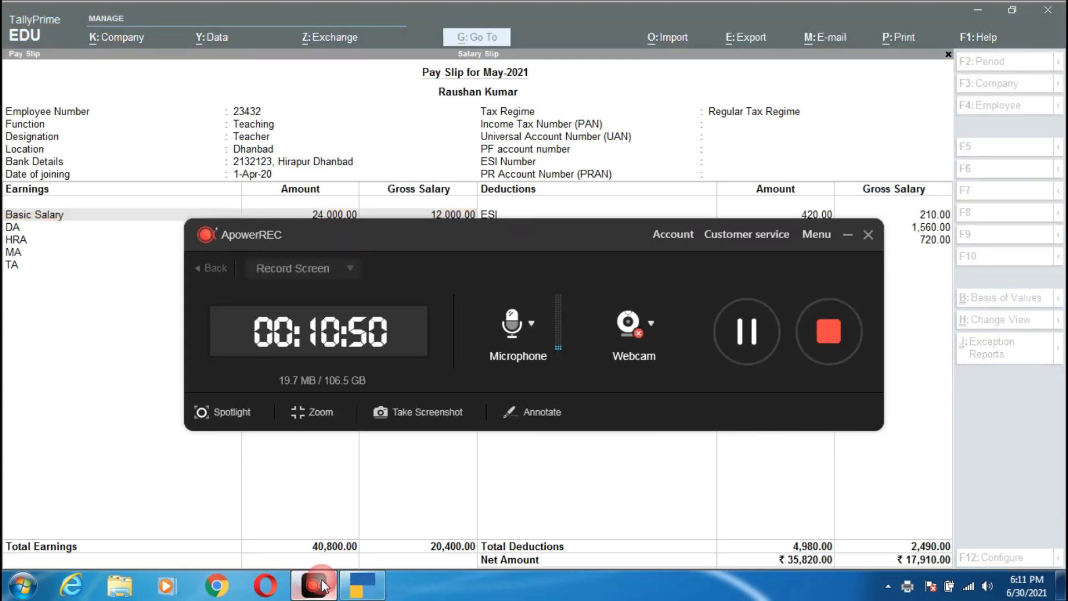